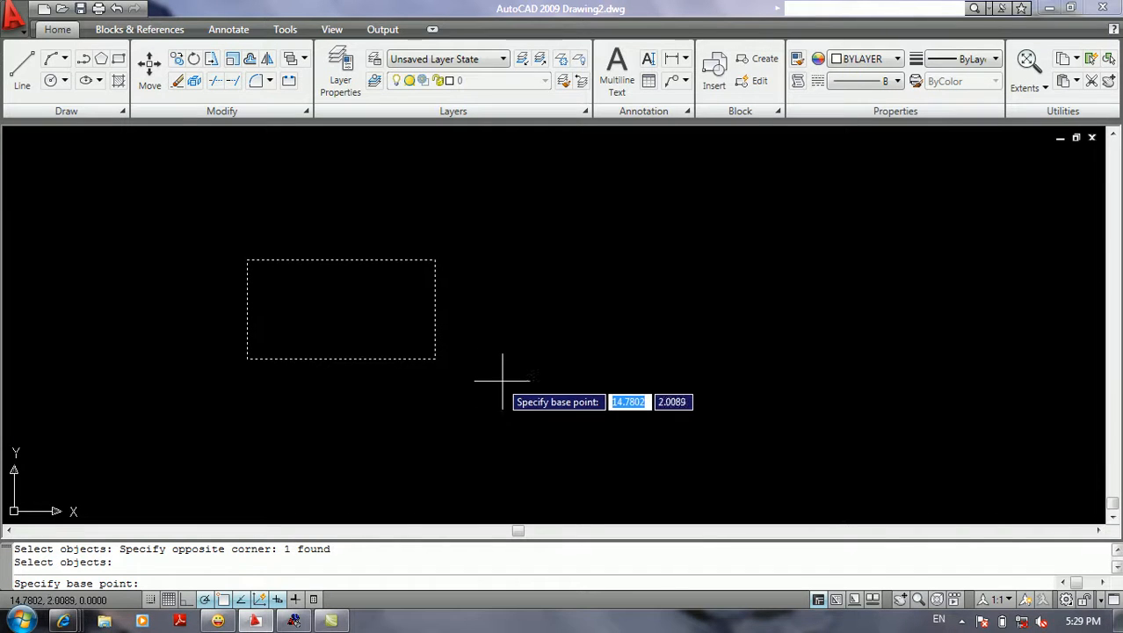
Rotate the selected rectangle by 65° about its lower-right corner
click(435, 359)
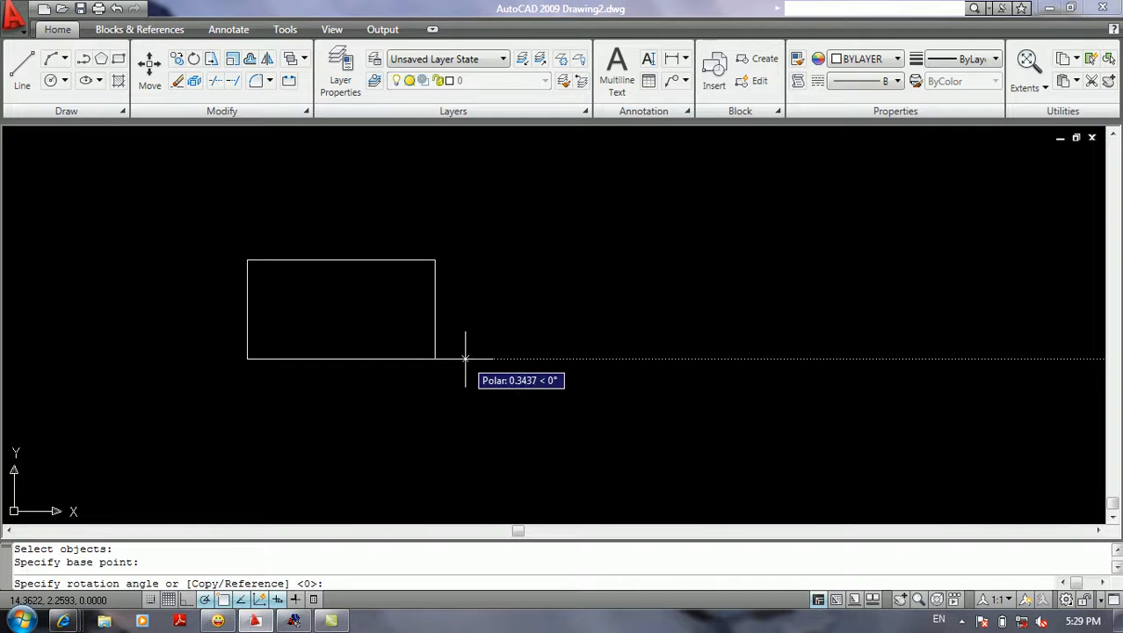
text(6)
key(Return)
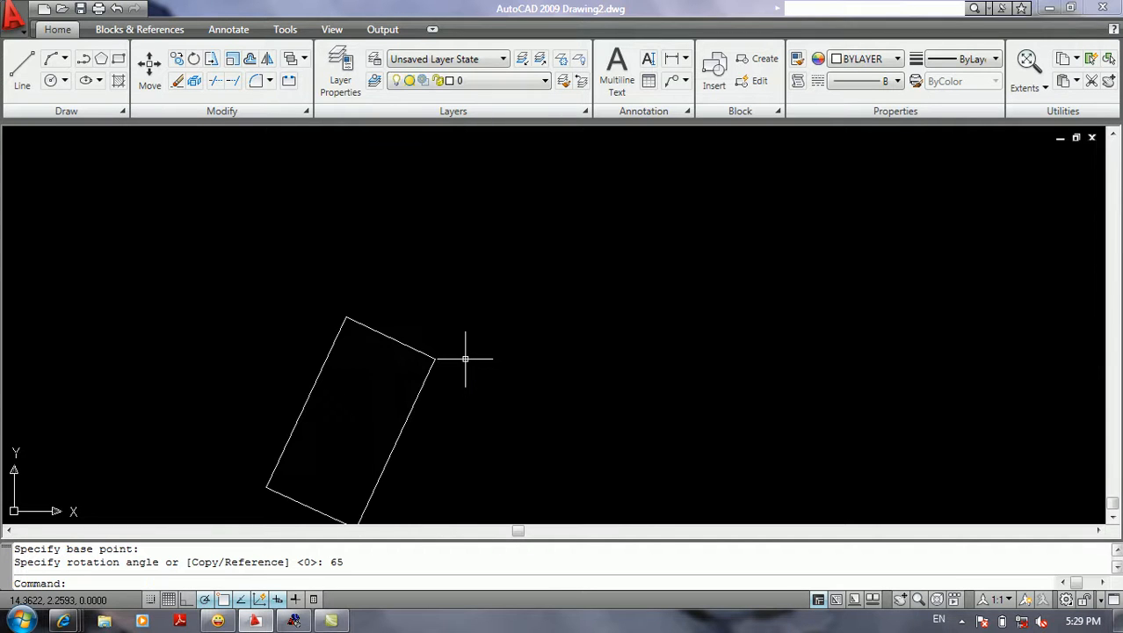
Rotate the tilted rectangle freehand by about 158° around its lowest corner
middle_drag(466, 360, 520, 275)
text(ro)
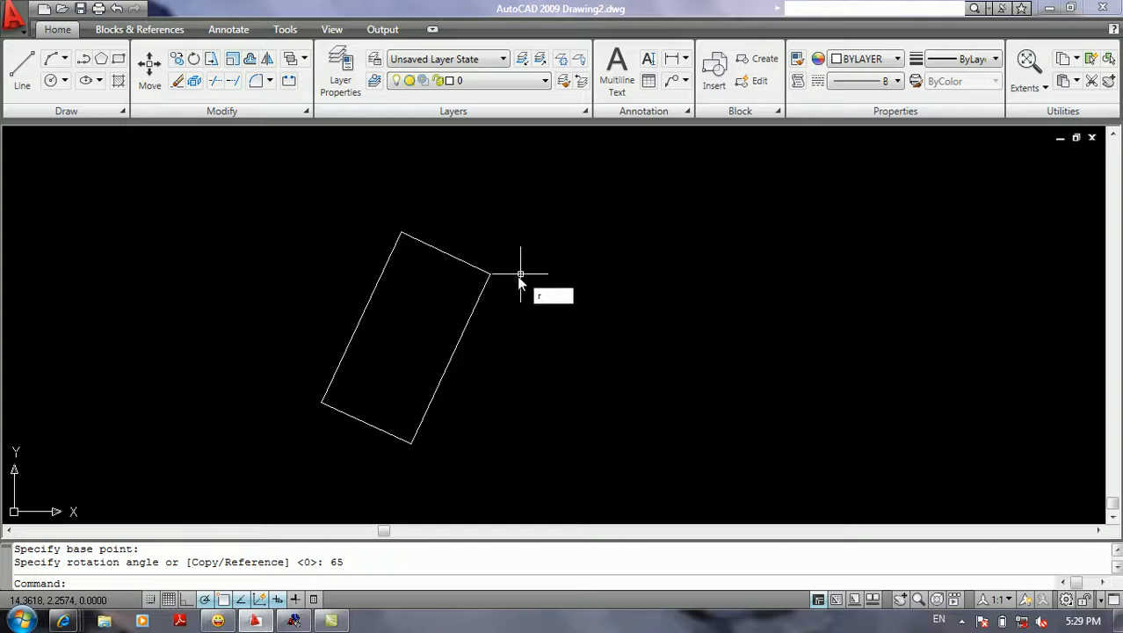
key(Return)
click(521, 259)
click(437, 333)
key(Return)
middle_drag(459, 370, 476, 323)
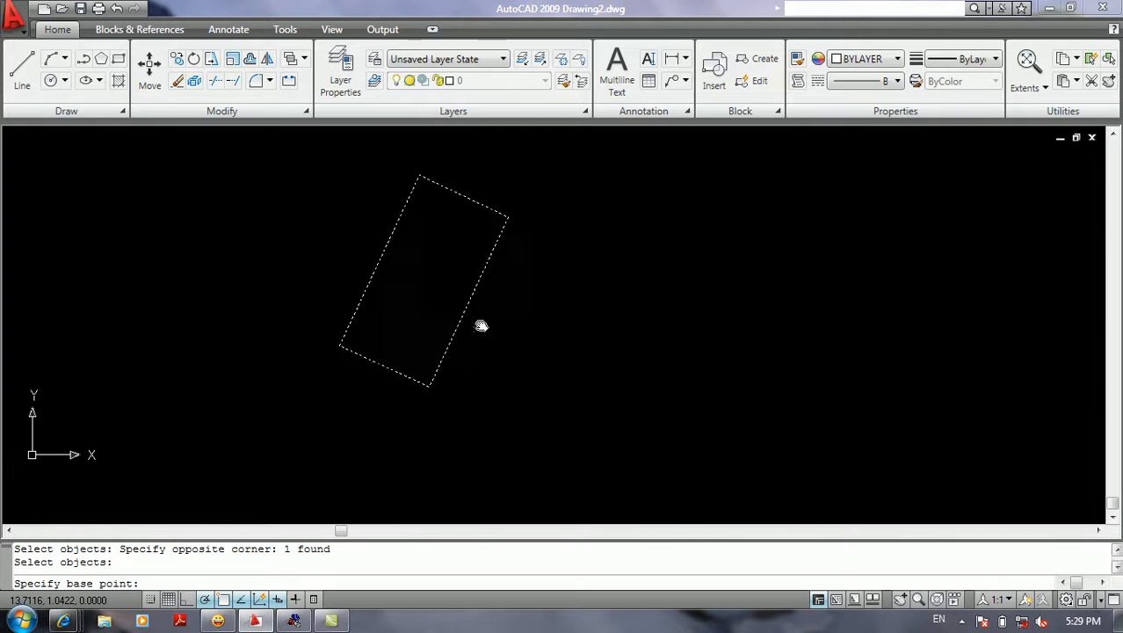
click(429, 385)
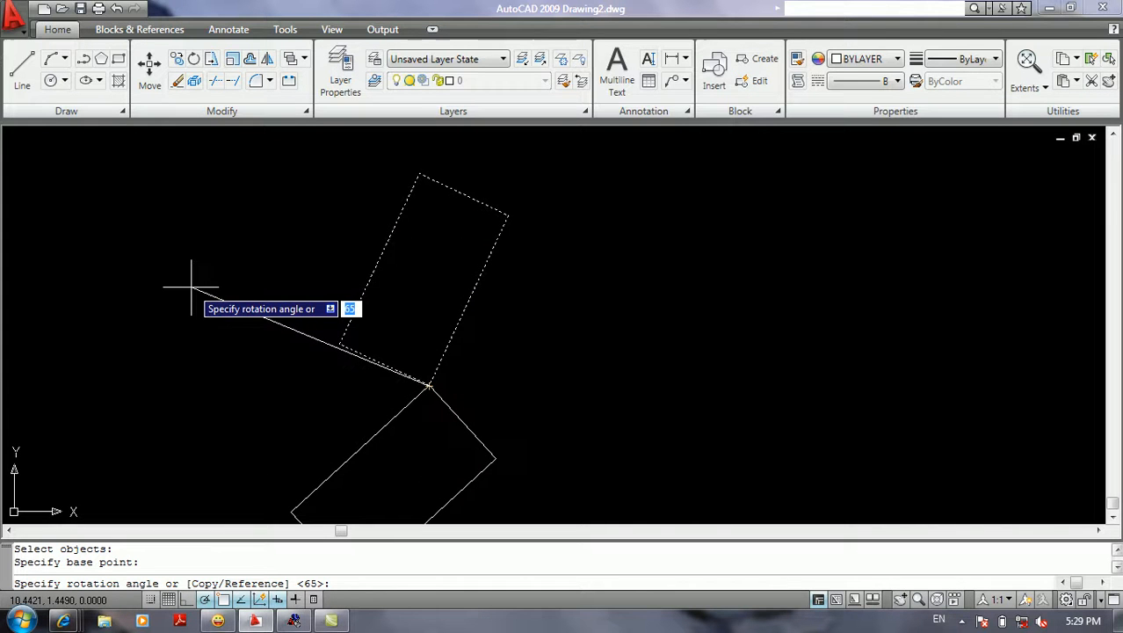
key(Escape)
Create a copy of the rectangle rotated by 128° about its rightmost corner, using Rotate with the Copy option
key(space)
click(512, 393)
click(441, 417)
middle_drag(441, 417, 502, 276)
key(space)
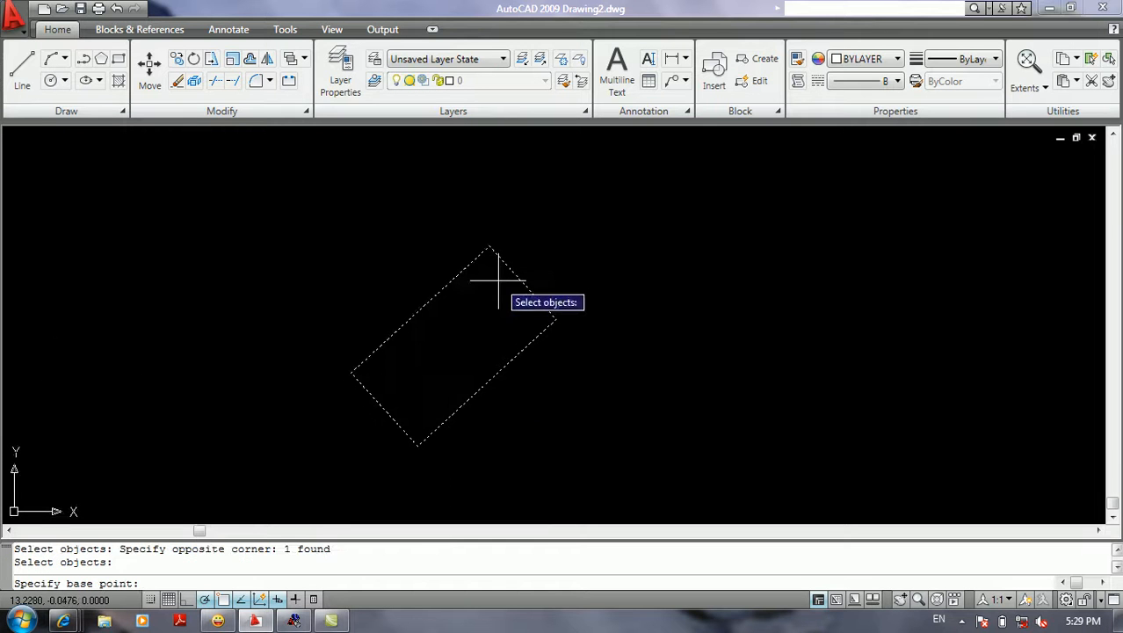
click(556, 317)
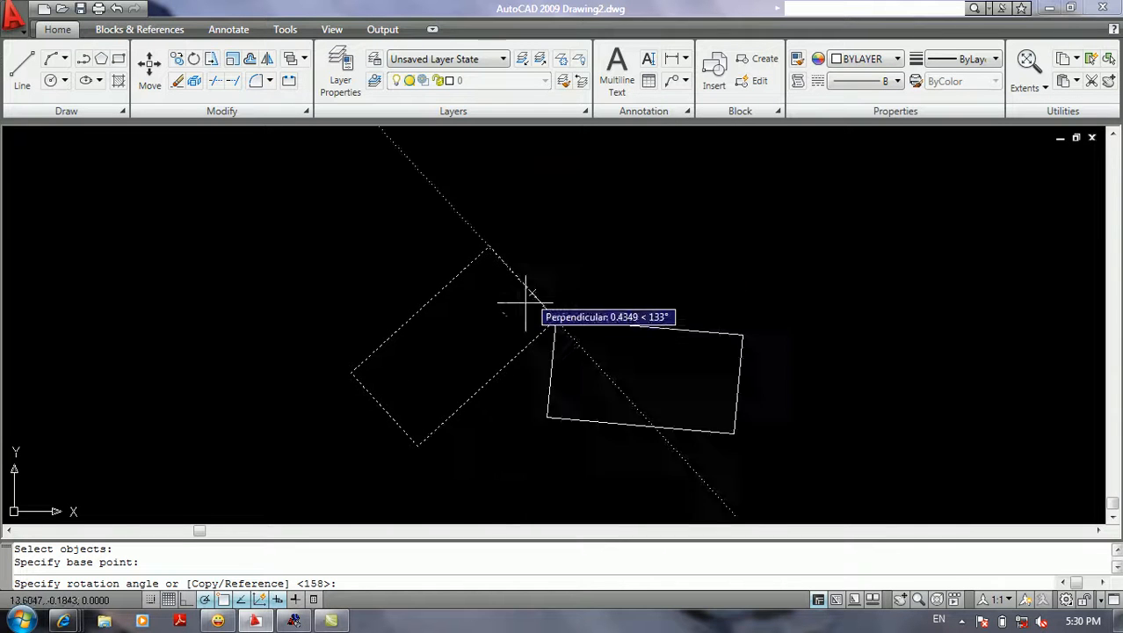
key(Return)
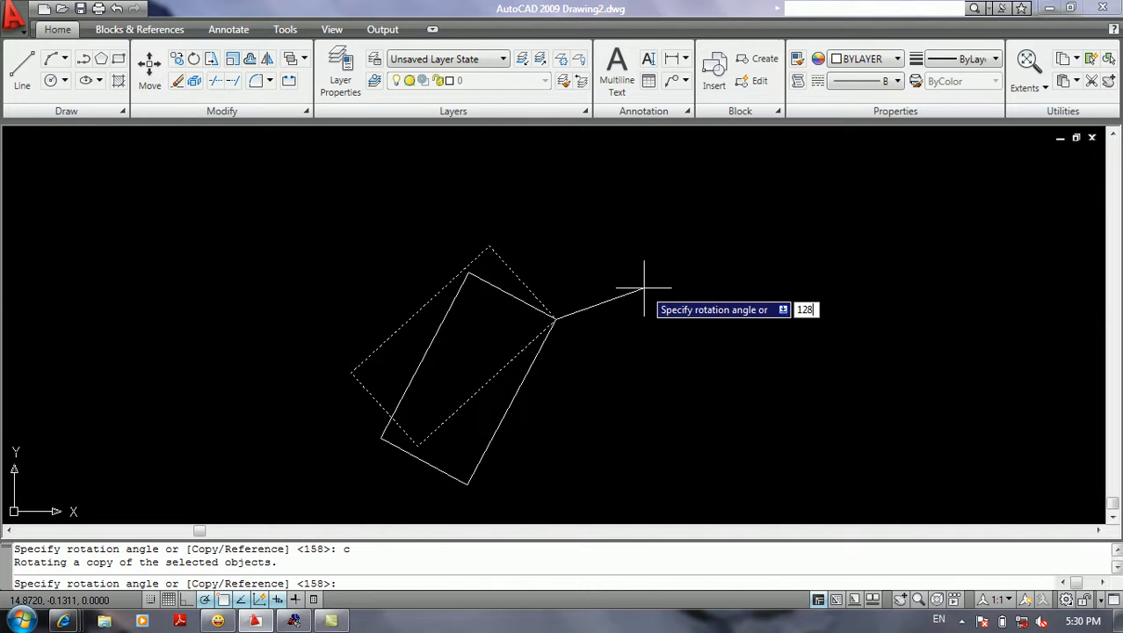
key(Return)
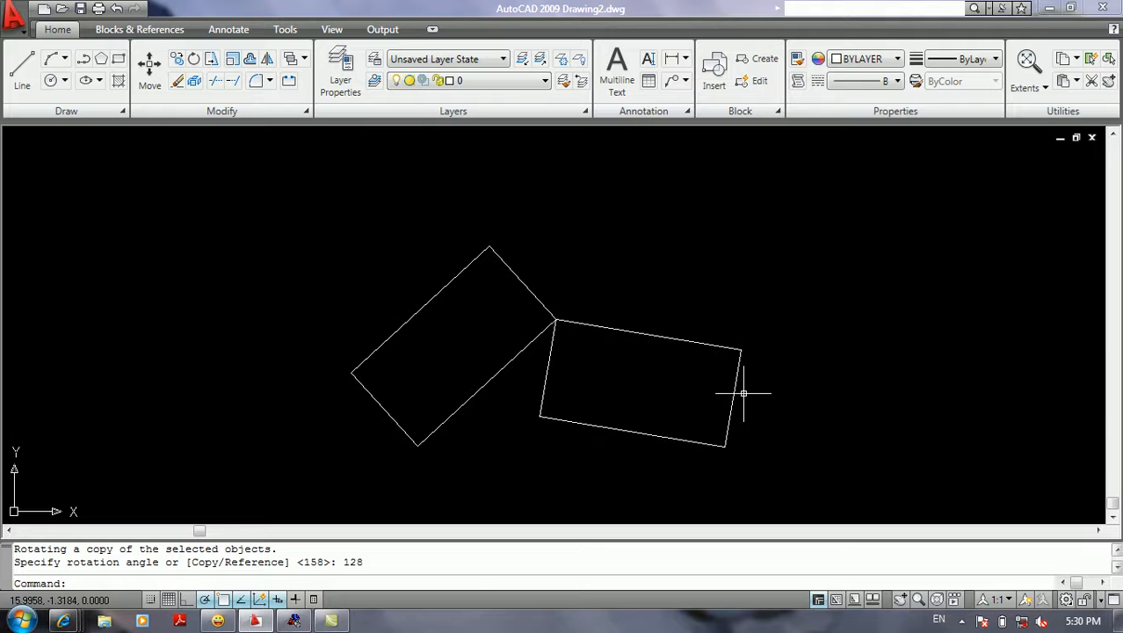
Create a copy of the right-hand rectangle rotated by 128° about a base point in the empty area to its right
middle_drag(751, 371, 797, 347)
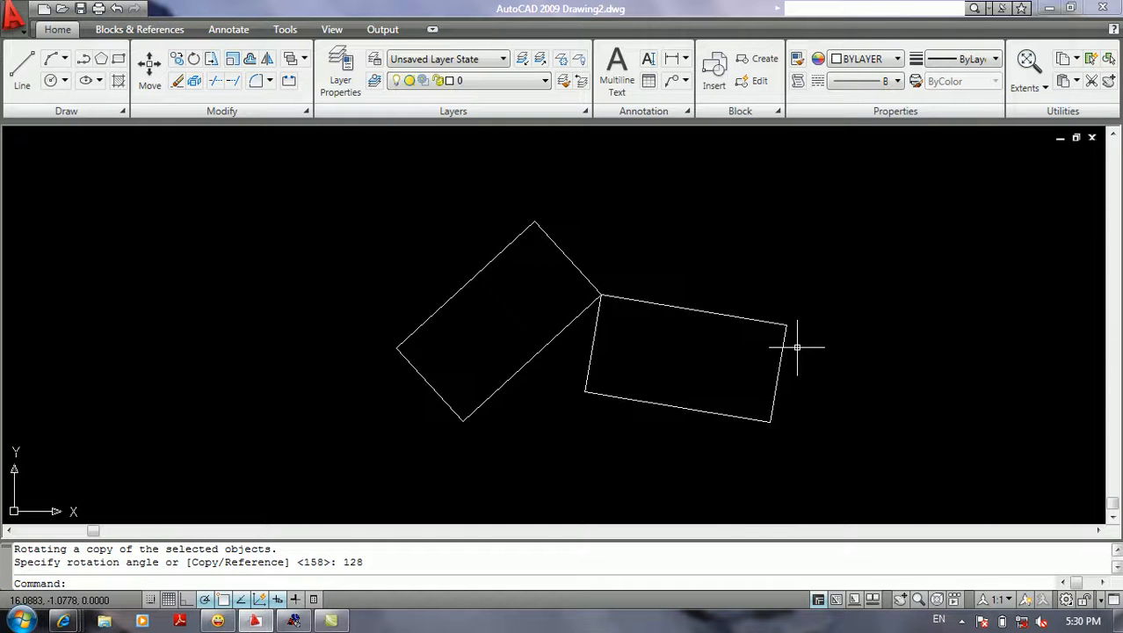
middle_drag(797, 347, 512, 349)
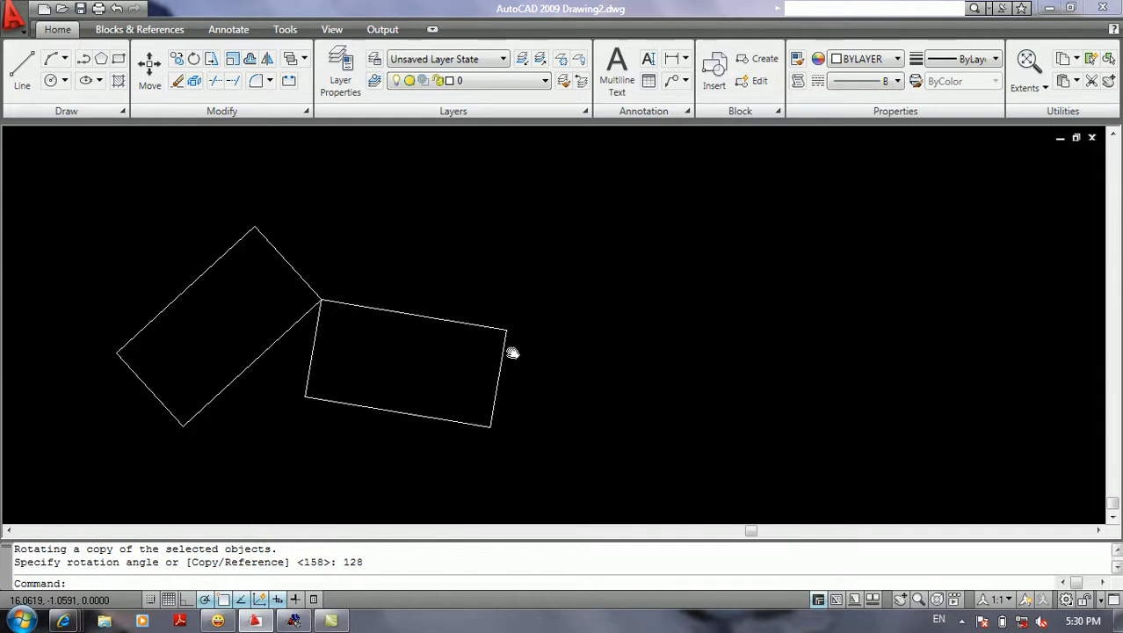
key(Return)
click(547, 275)
click(463, 369)
key(Return)
click(830, 345)
text(c)
key(Return)
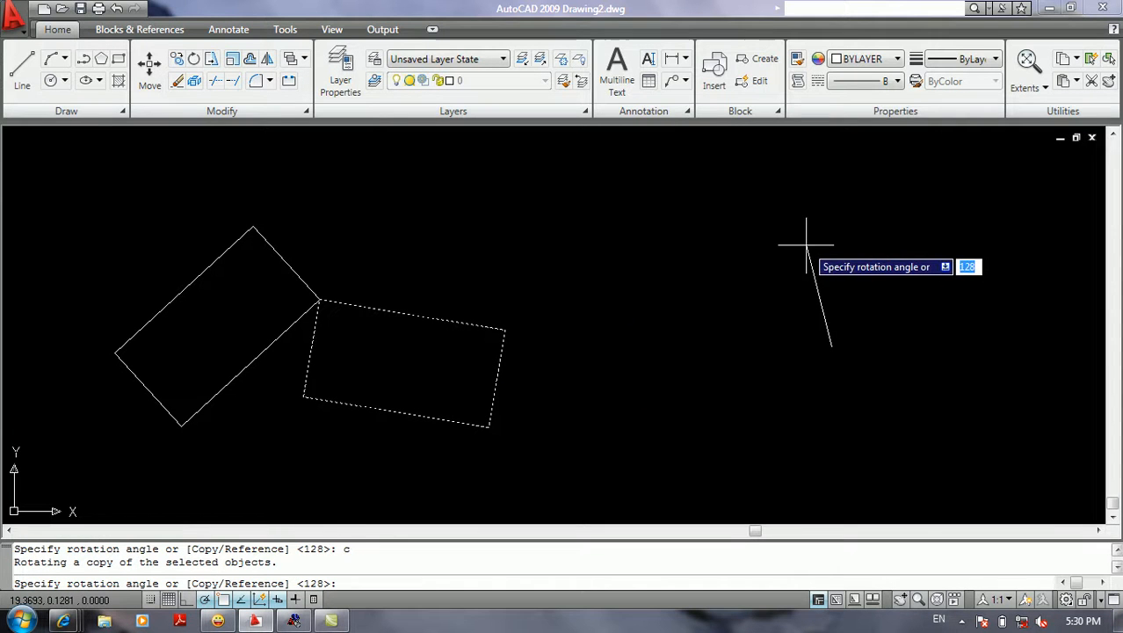
click(803, 307)
Rotate the middle rectangle about its lower-right corner with the Reference option, using reference angle 88 and a picked new angle of about 32°
scroll(802, 309, down, 6)
mouse_move(802, 314)
middle_down()
mouse_move(710, 294)
mouse_move(644, 296)
mouse_move(660, 327)
middle_up()
scroll(658, 286, up, 8)
key(Return)
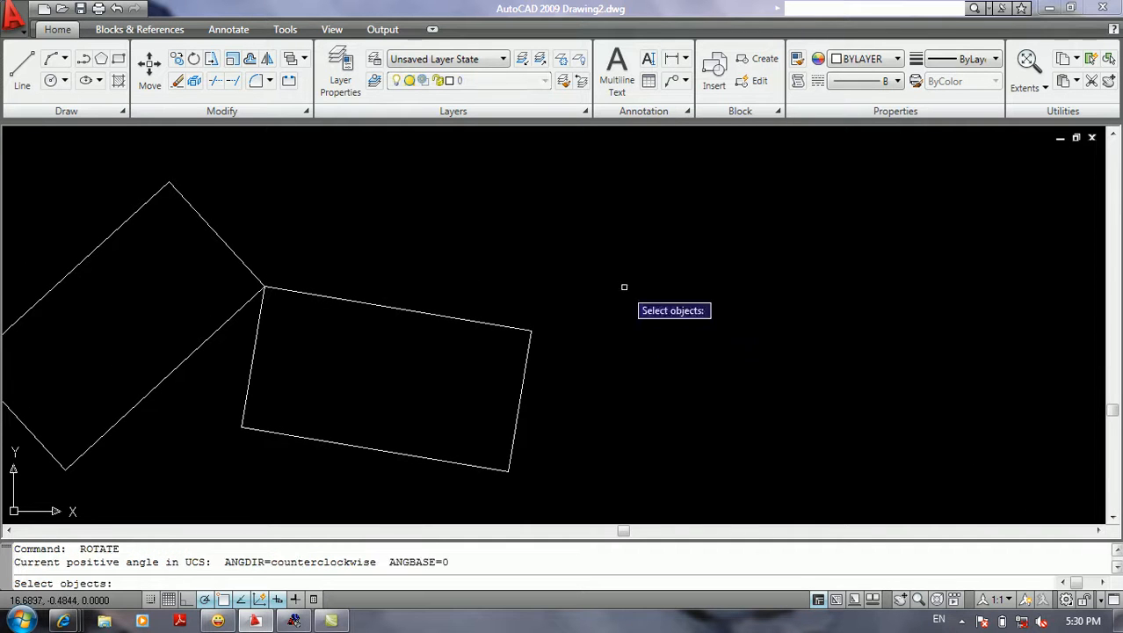
click(629, 300)
click(529, 341)
key(Return)
middle_drag(443, 413, 471, 338)
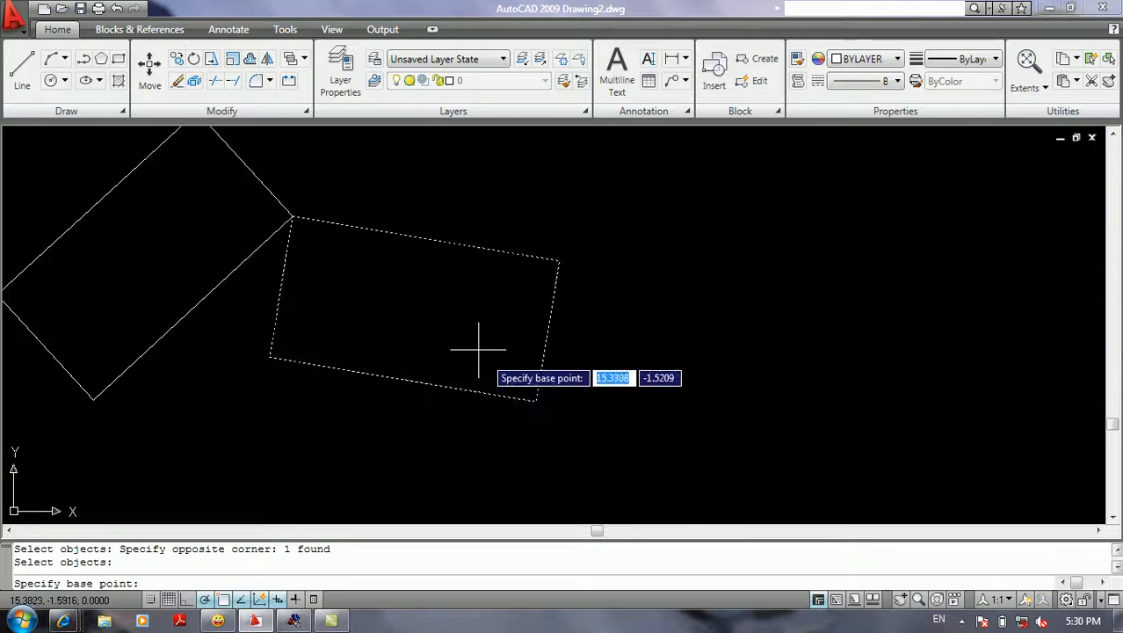
click(535, 401)
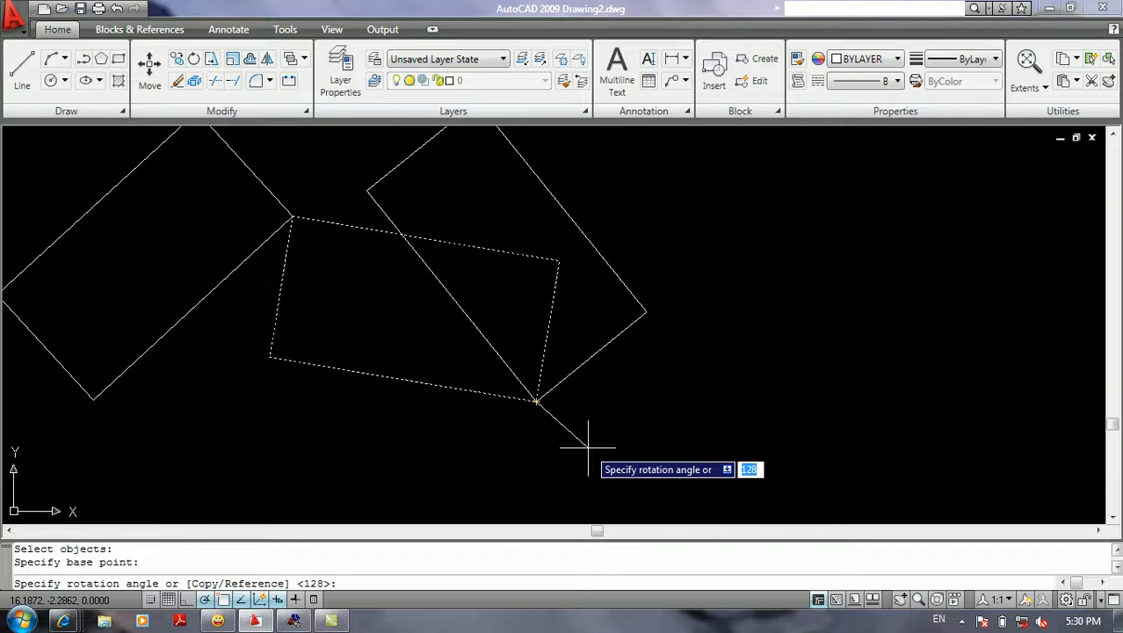
text(r)
key(Return)
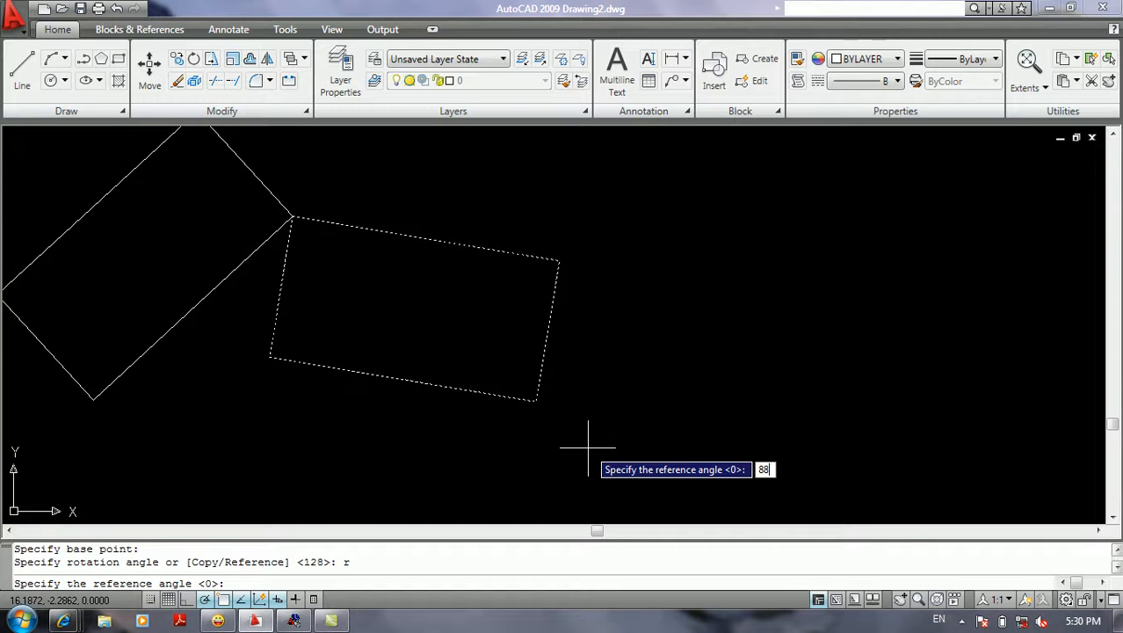
key(Return)
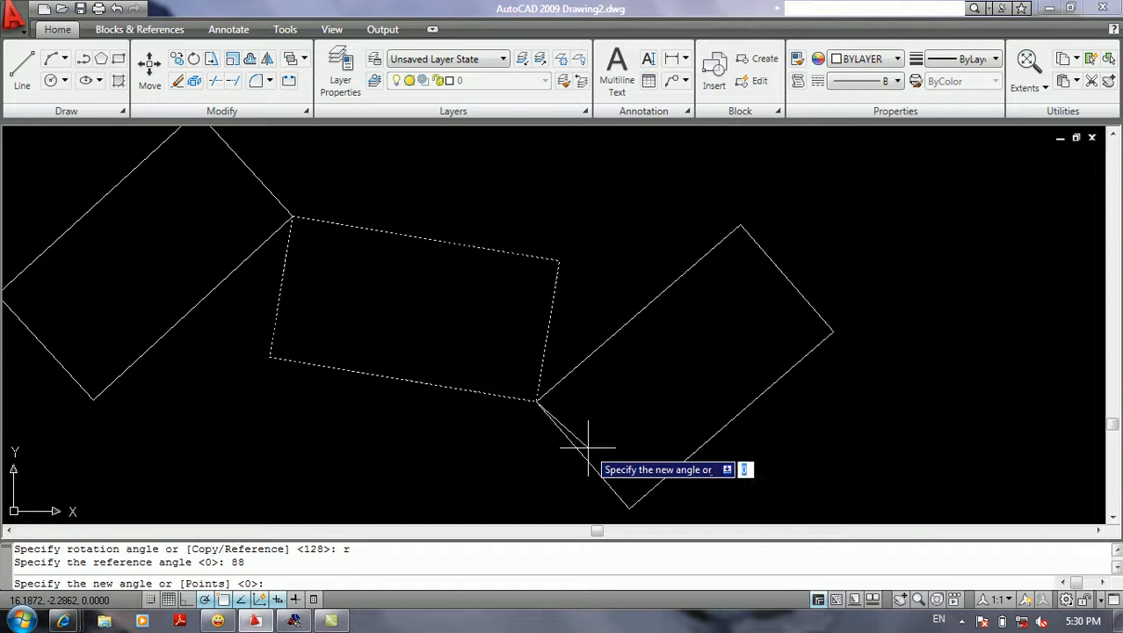
click(621, 347)
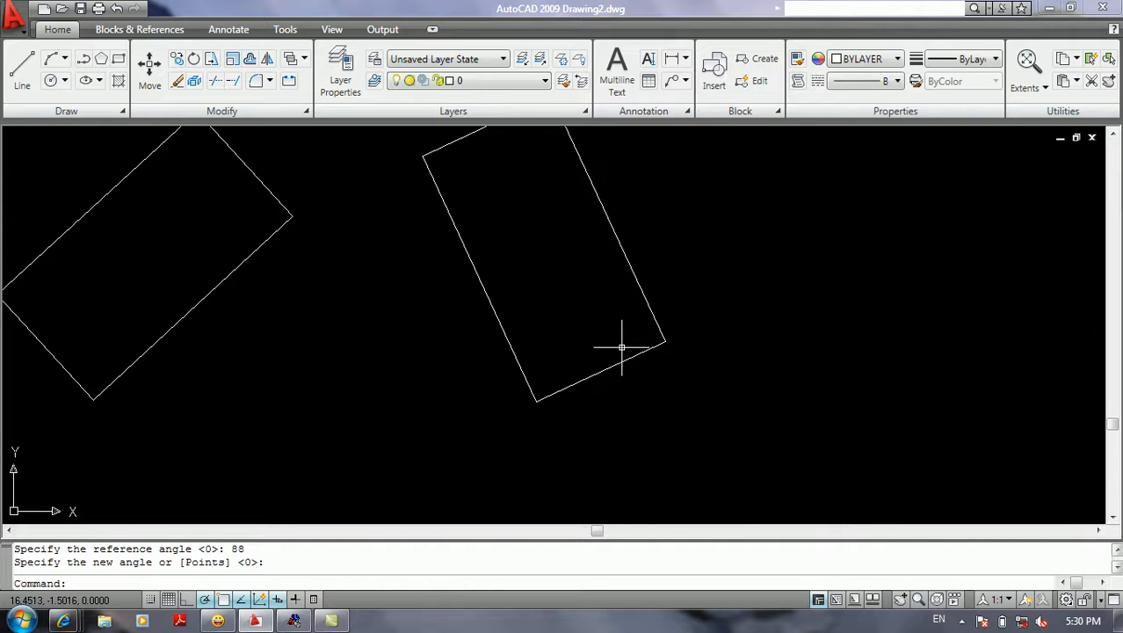
middle_drag(633, 344, 494, 429)
scroll(619, 422, down, 5)
middle_drag(656, 409, 484, 305)
scroll(471, 353, up, 1)
scroll(471, 354, up, 3)
middle_drag(414, 343, 433, 383)
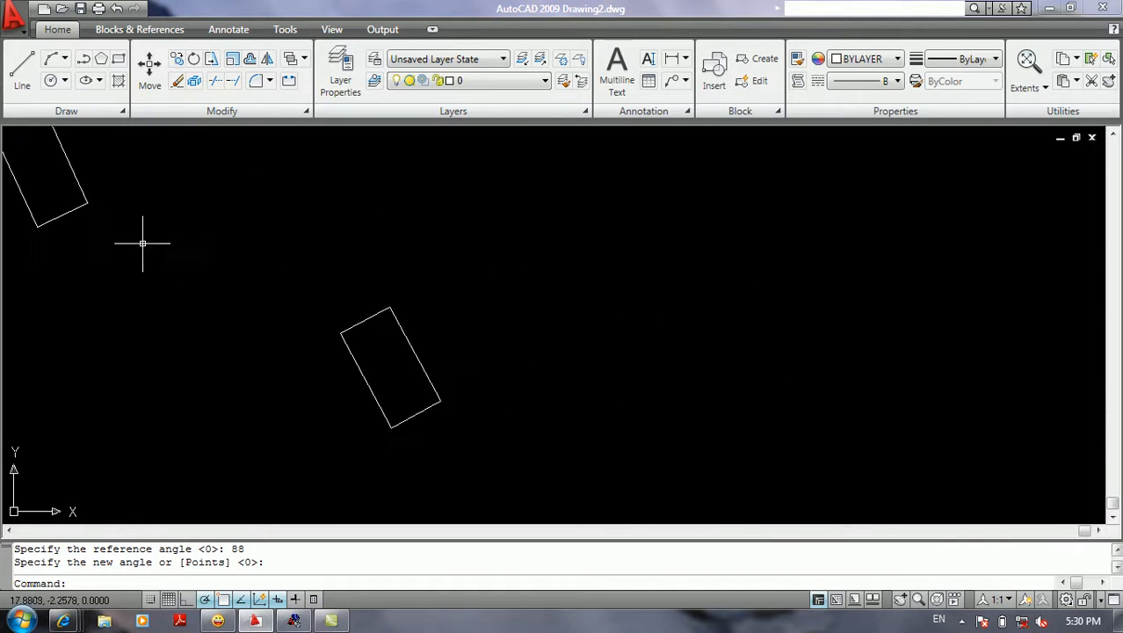
middle_drag(216, 276, 370, 301)
key(Return)
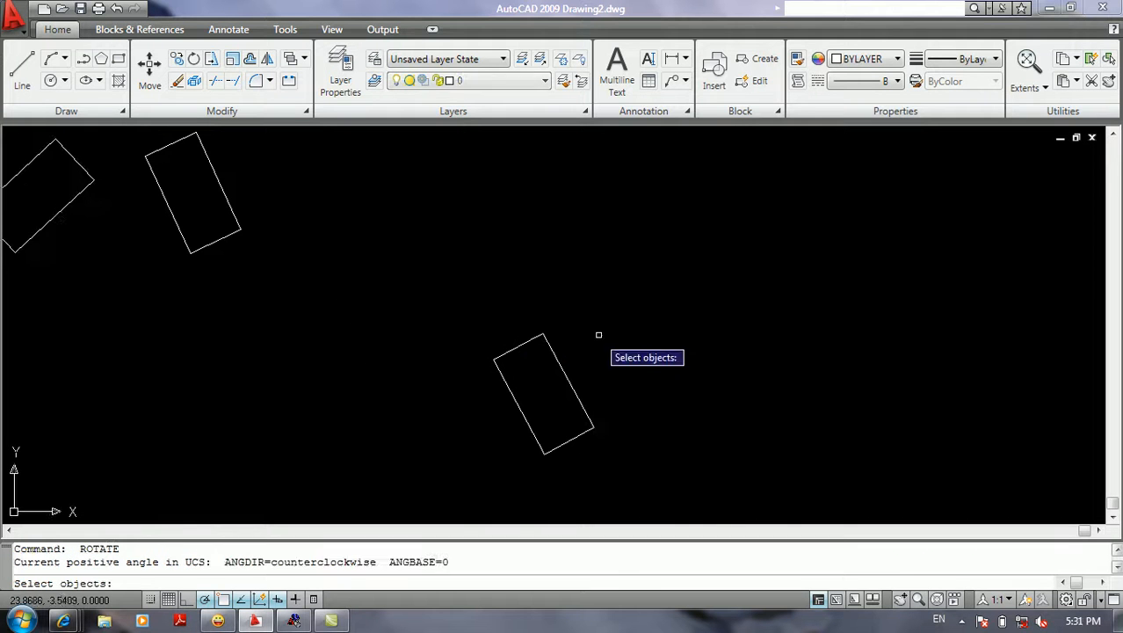
click(591, 329)
click(412, 413)
key(Return)
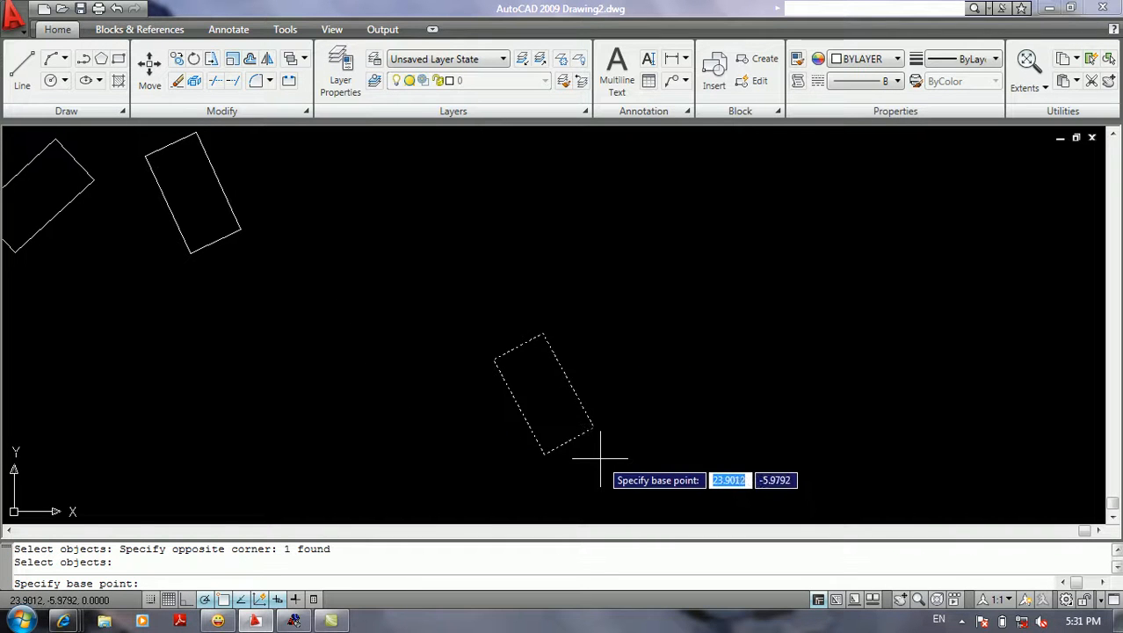
click(594, 428)
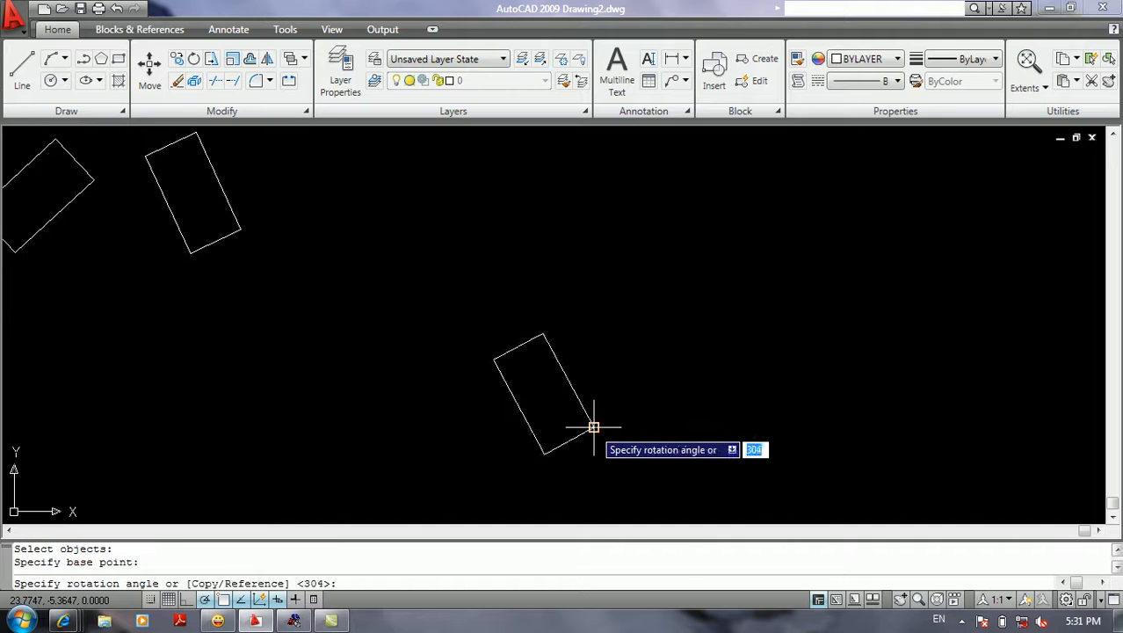
text(r)
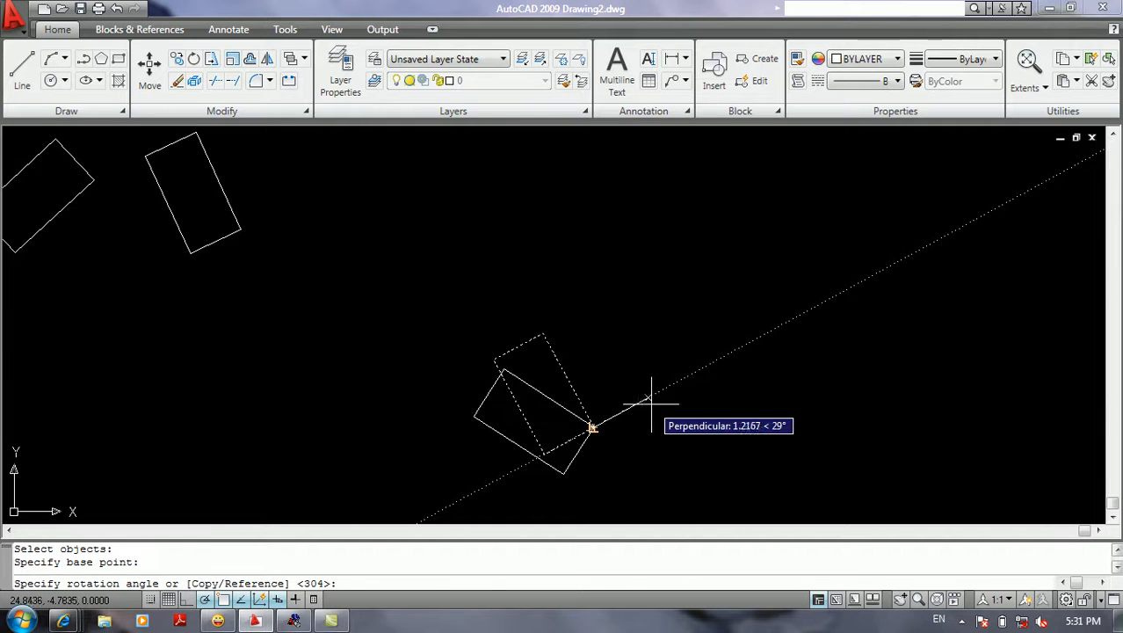
key(Return)
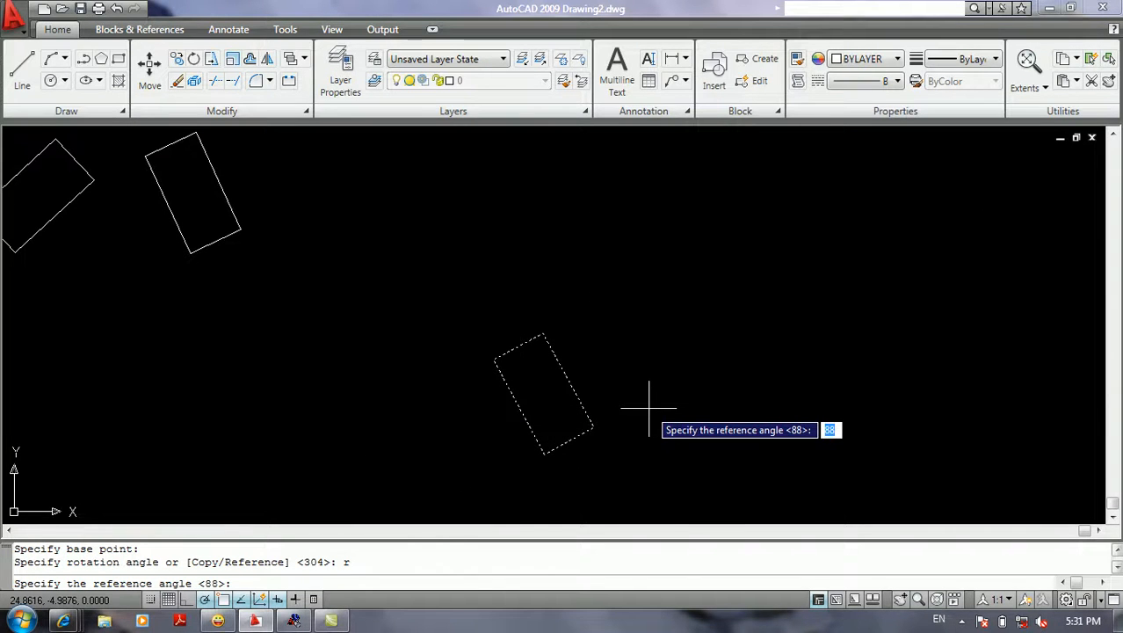
key(Return)
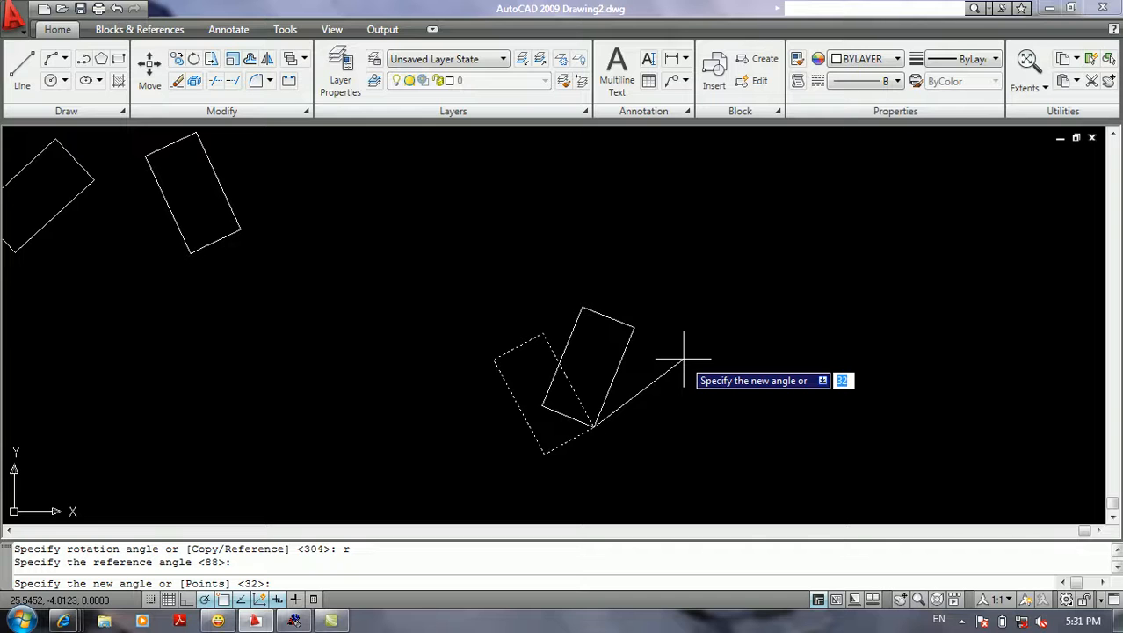
key(Escape)
key(Escape)
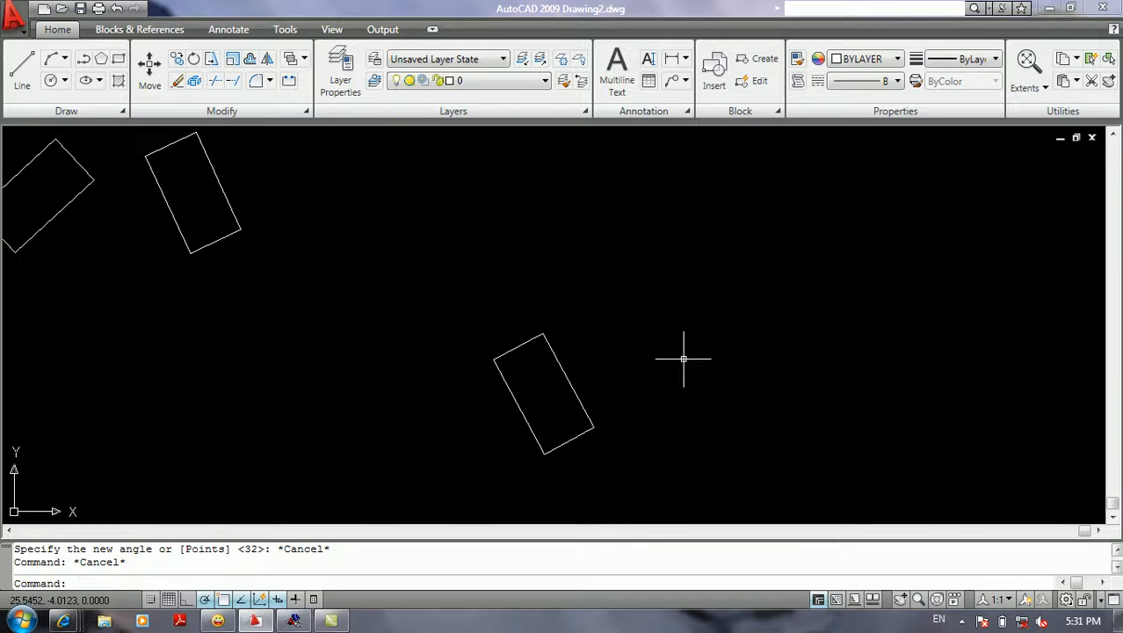
Rotate the separate rectangle at the far lower right about its rightmost corner by reference, with reference angle 88 and new angle 88
text(ro)
key(Return)
click(681, 351)
click(361, 462)
key(Return)
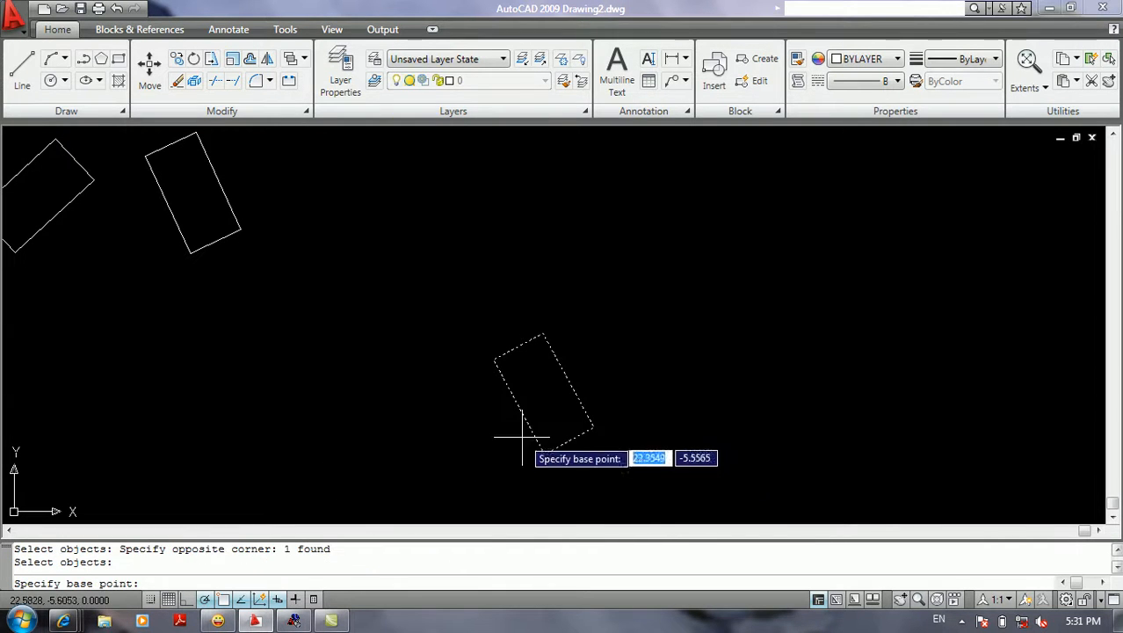
click(594, 427)
text(r)
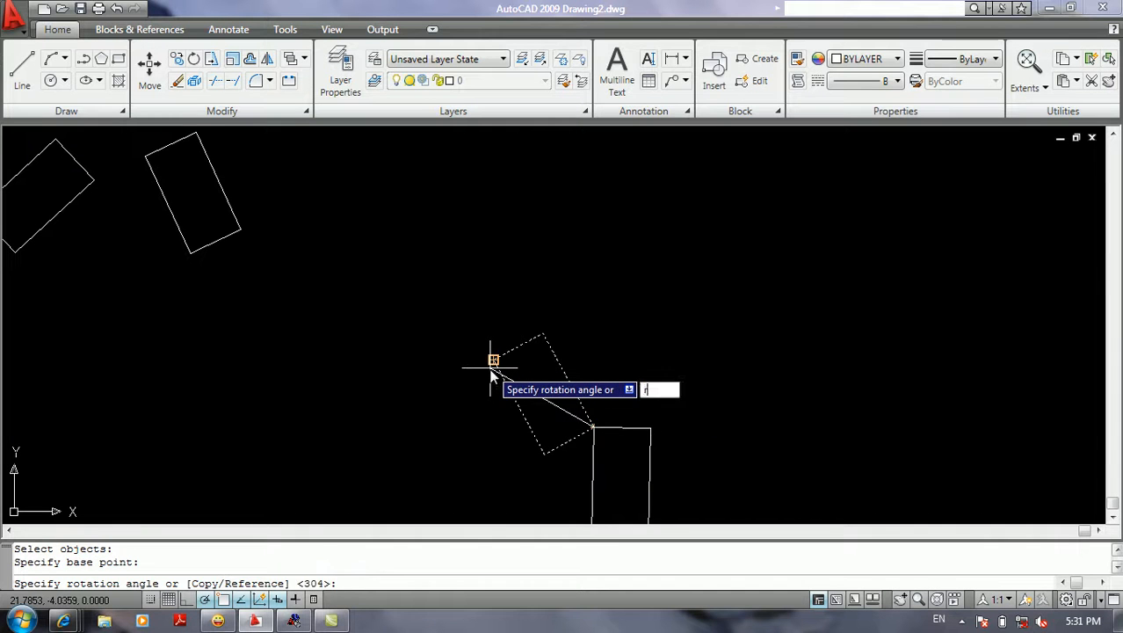
key(Return)
key(Return)
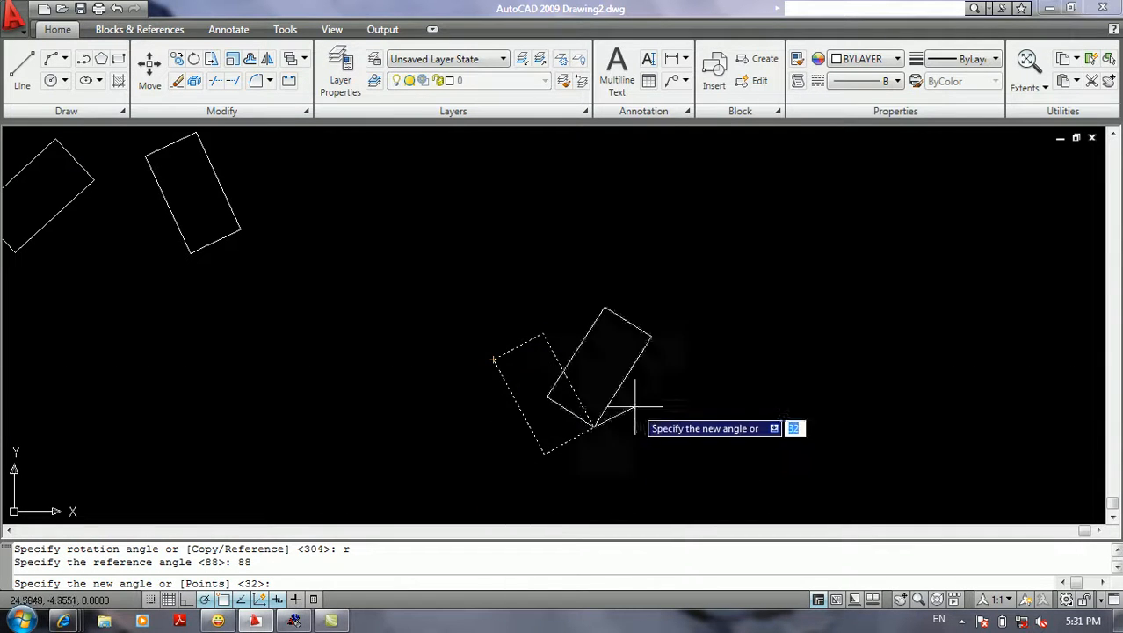
key(Return)
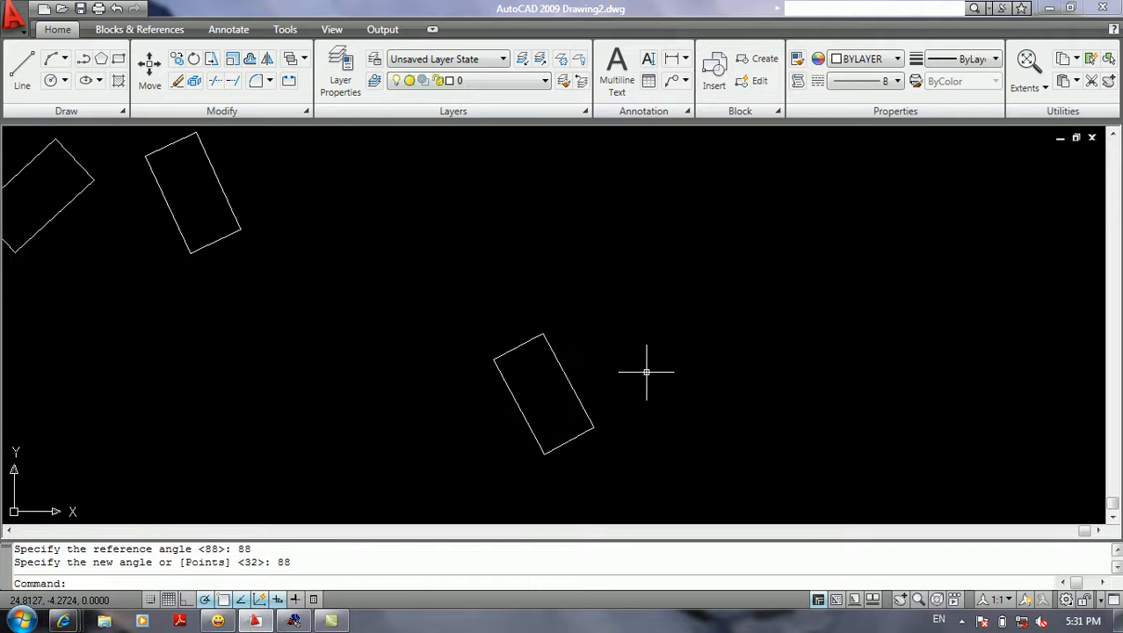
Rotate the leftmost rectangle about its bottom corner with the Reference option, using reference angle 88 and picking the new angle freehand
mouse_move(638, 378)
middle_down()
mouse_move(685, 311)
mouse_move(598, 430)
middle_up()
scroll(657, 318, down, 3)
scroll(484, 389, up, 4)
middle_drag(484, 388, 732, 432)
scroll(509, 351, up, 2)
middle_drag(509, 355, 528, 394)
key(Return)
click(567, 312)
click(521, 370)
key(Return)
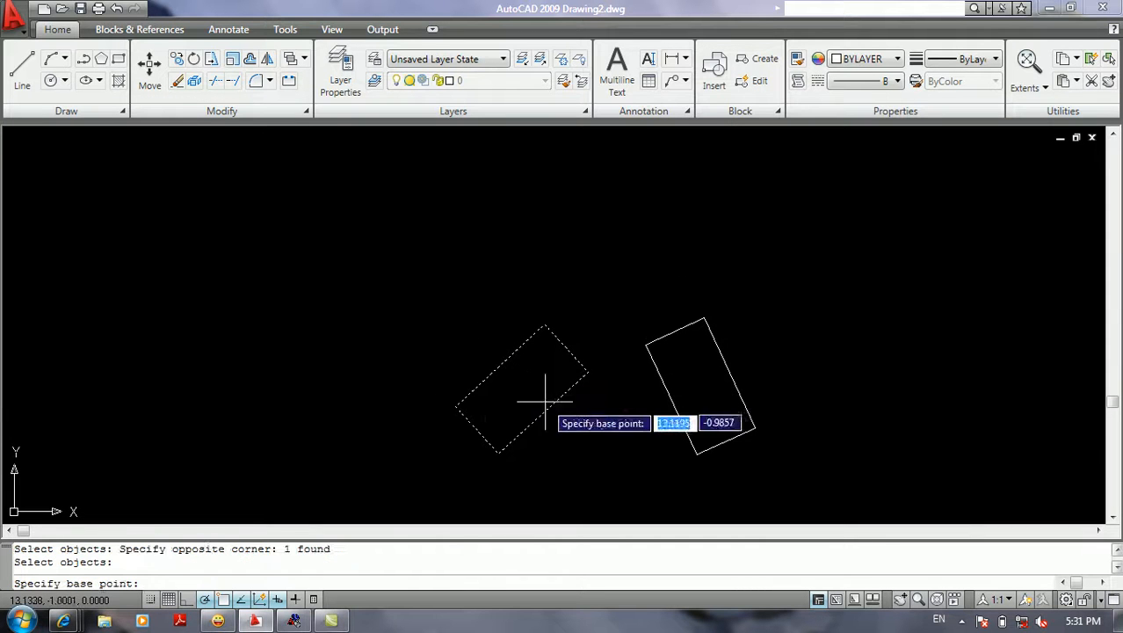
click(496, 452)
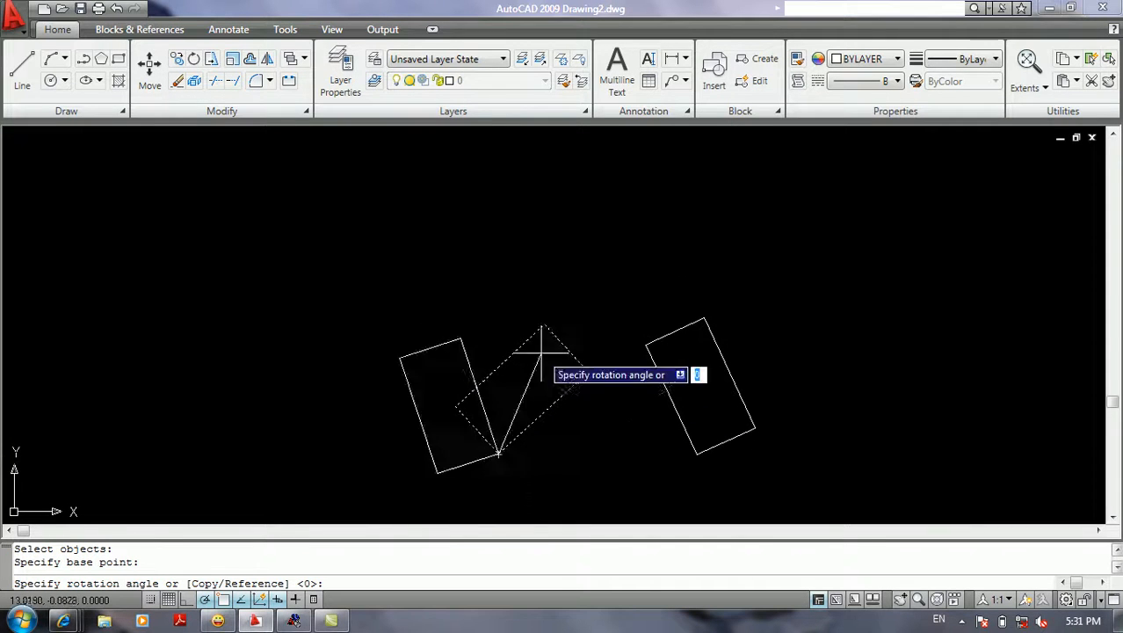
text(r)
key(Return)
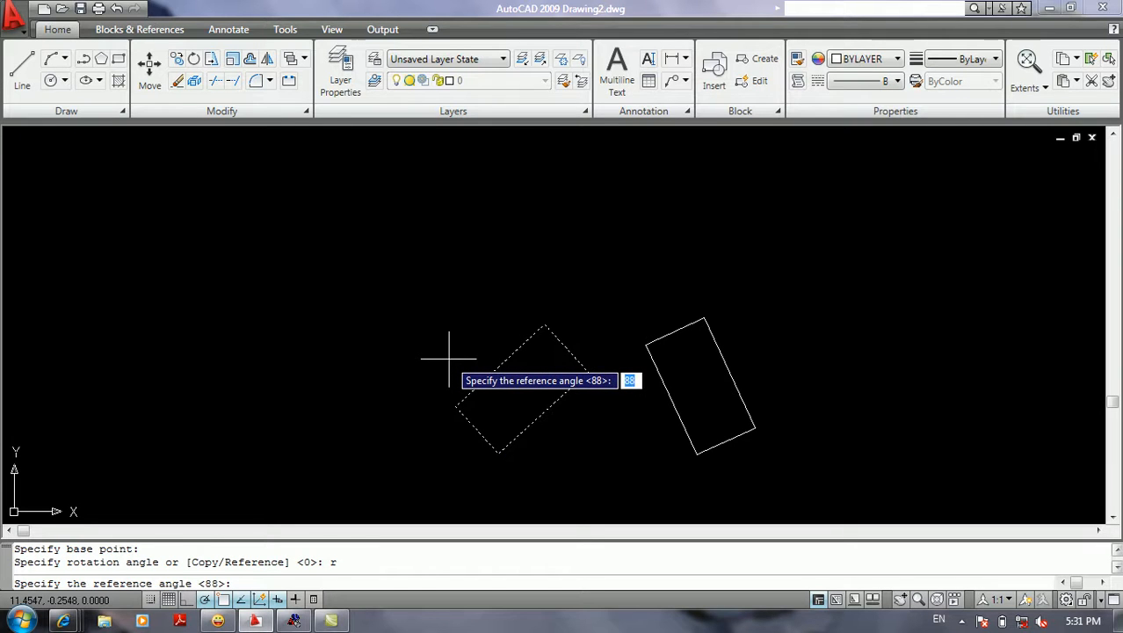
key(Return)
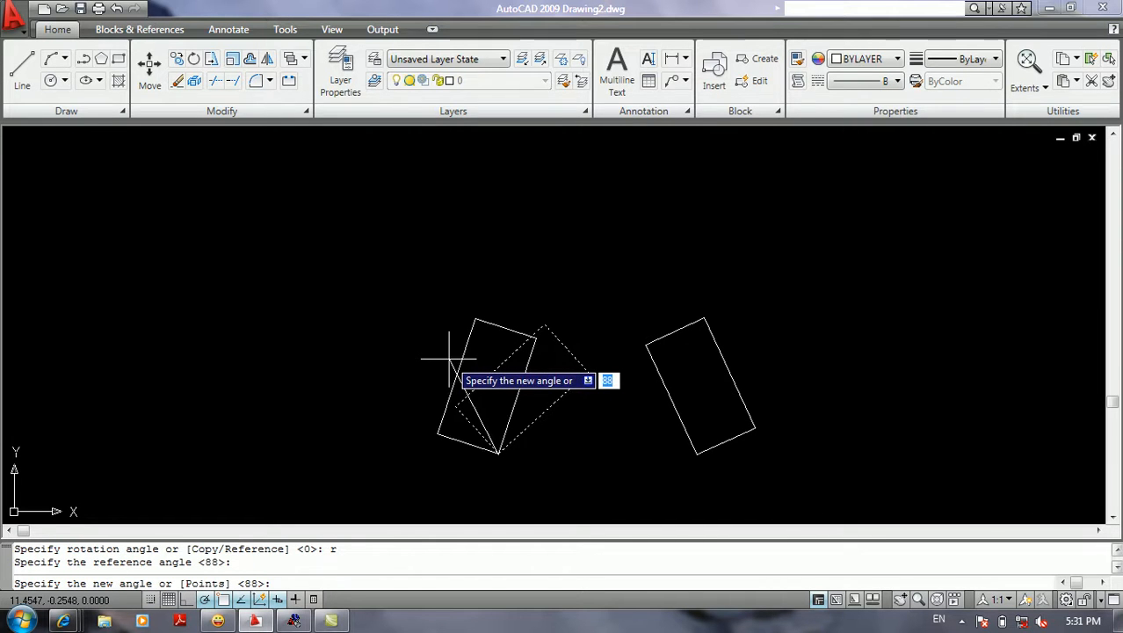
click(349, 318)
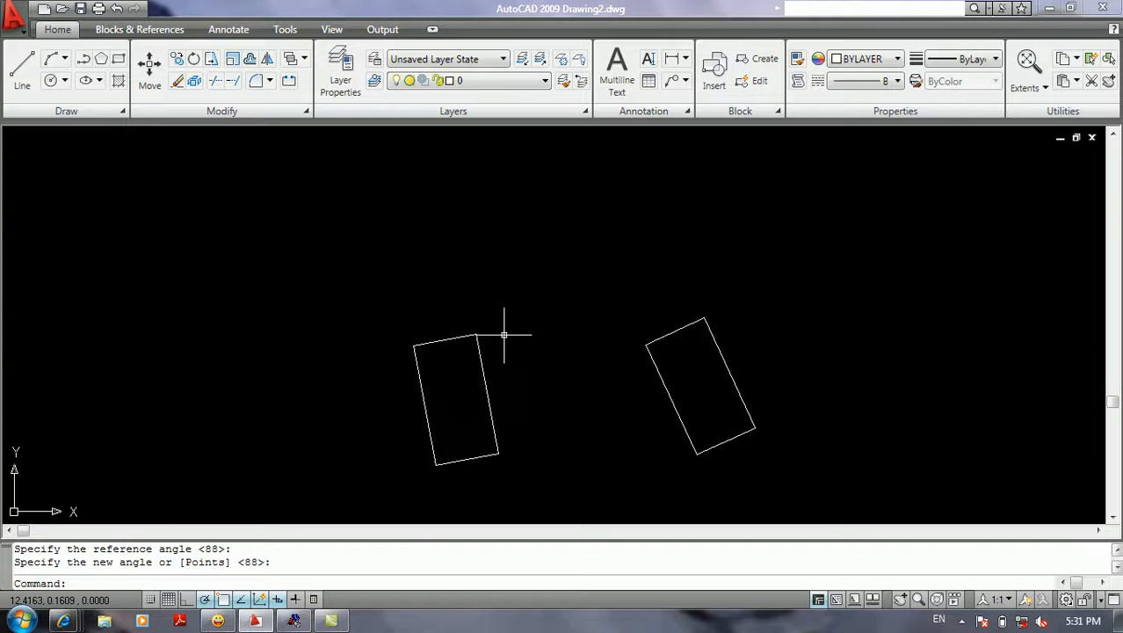
Erase all three remaining rectangles from the drawing in one selection
scroll(504, 334, down, 8)
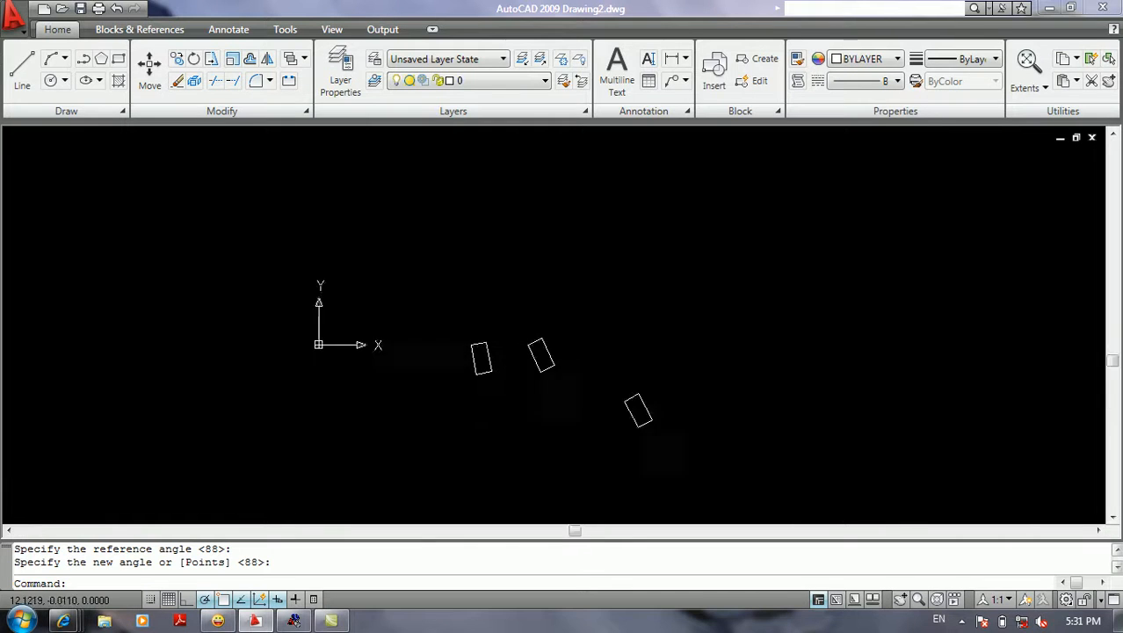
middle_drag(554, 303, 375, 426)
click(459, 349)
click(243, 466)
key(Delete)
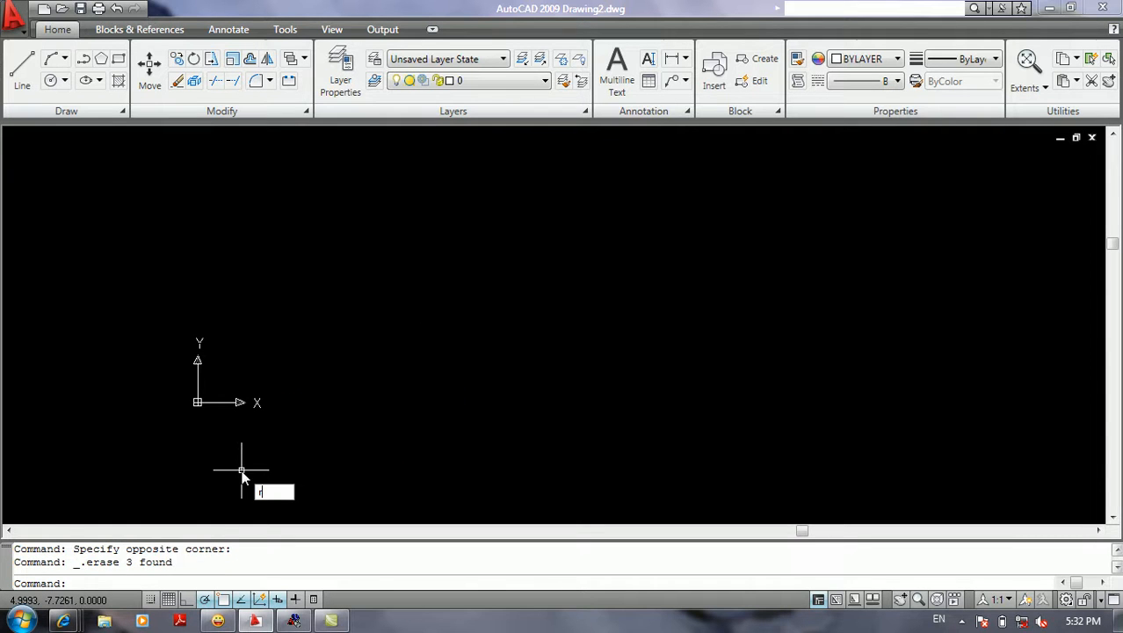
Draw a horizontal rectangle to the right of the origin, with its lower-right corner at about 51.6, -1.4
text(rec)
key(Return)
click(354, 259)
click(650, 414)
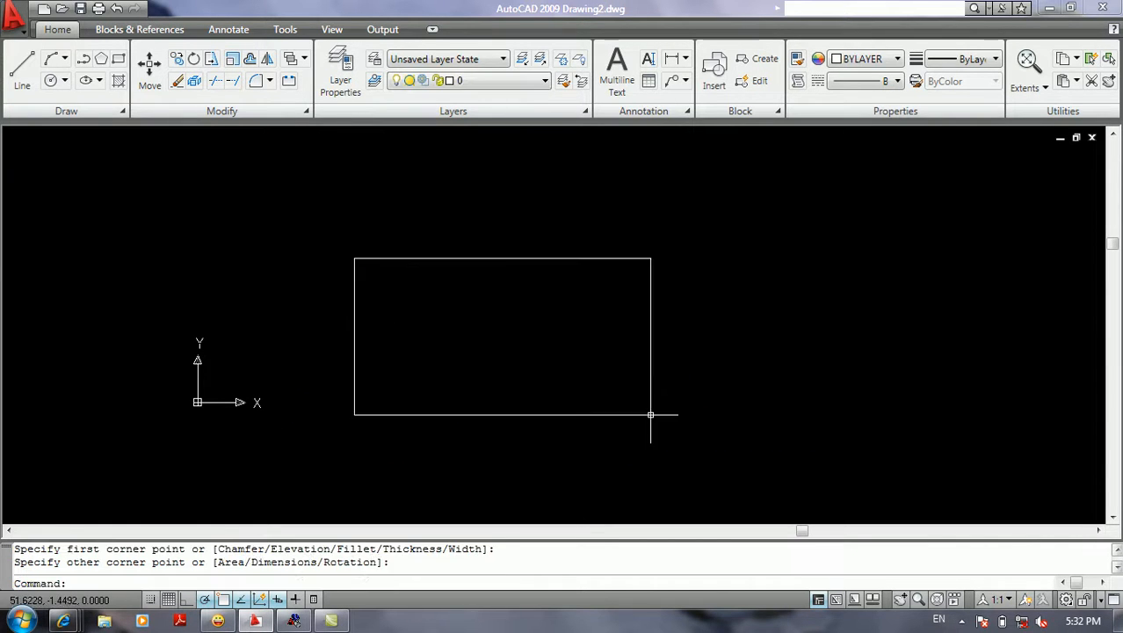
Explode the new rectangle into separate lines
text(x)
key(Return)
click(598, 353)
click(541, 427)
key(Return)
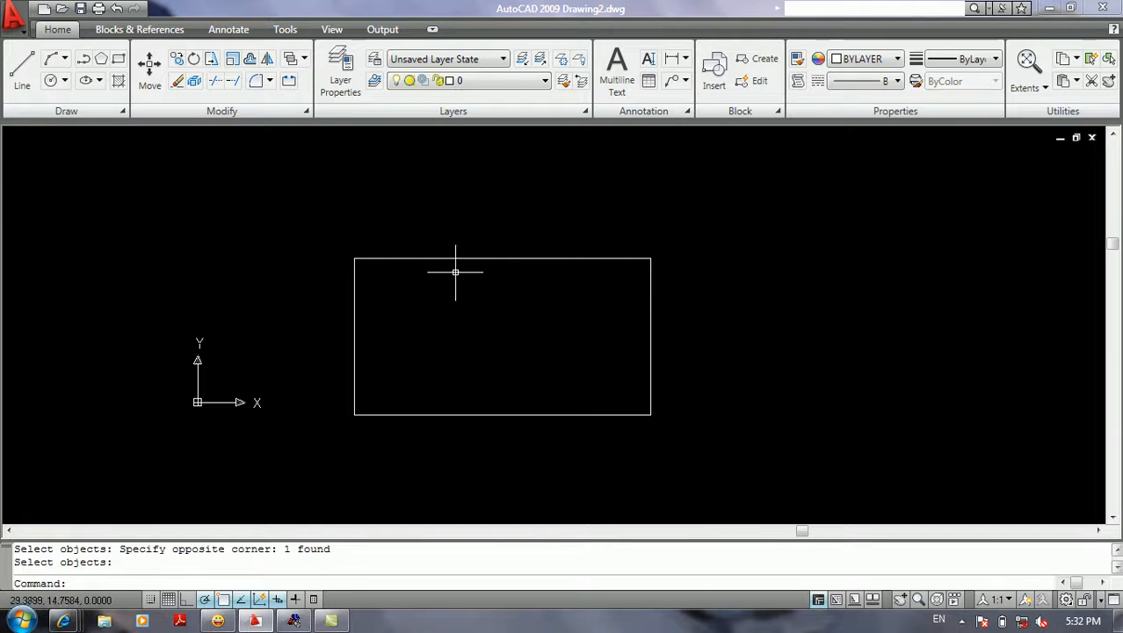
Find the Fillet command among the modification commands and view its description
scroll(441, 264, up, 2)
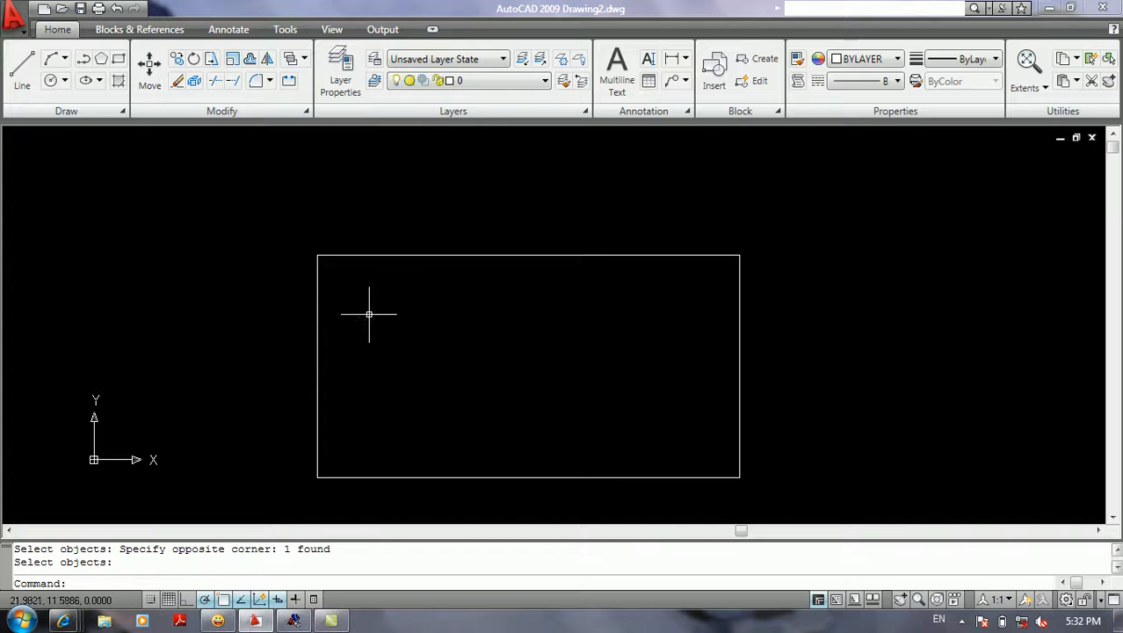
click(8, 33)
mouse_move(70, 212)
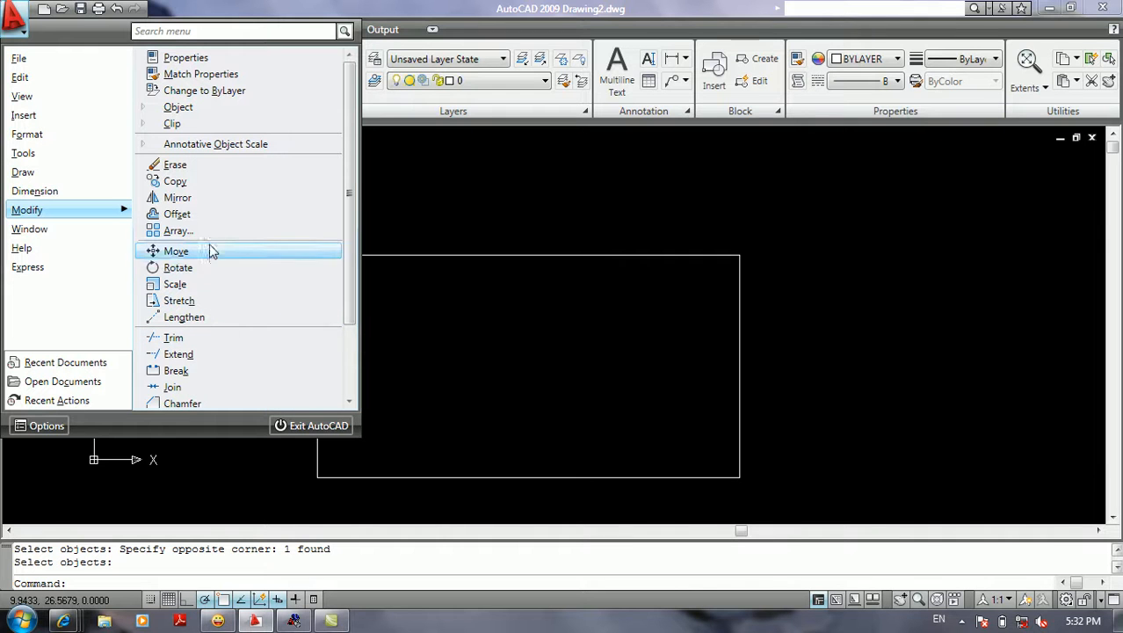
scroll(193, 327, down, 2)
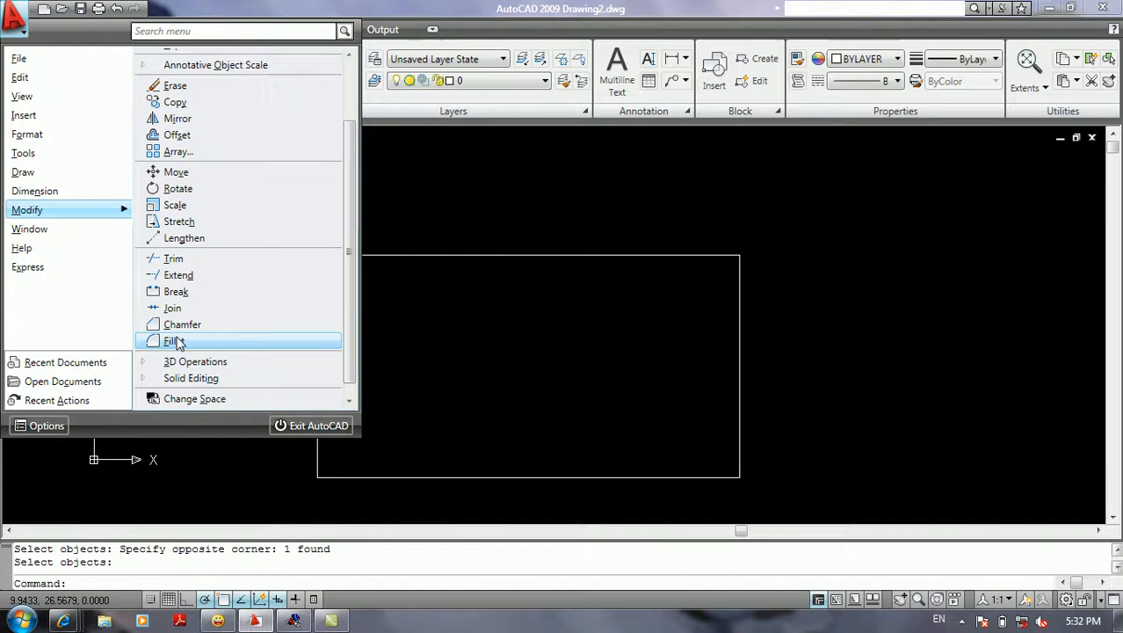
click(443, 322)
click(420, 338)
click(403, 351)
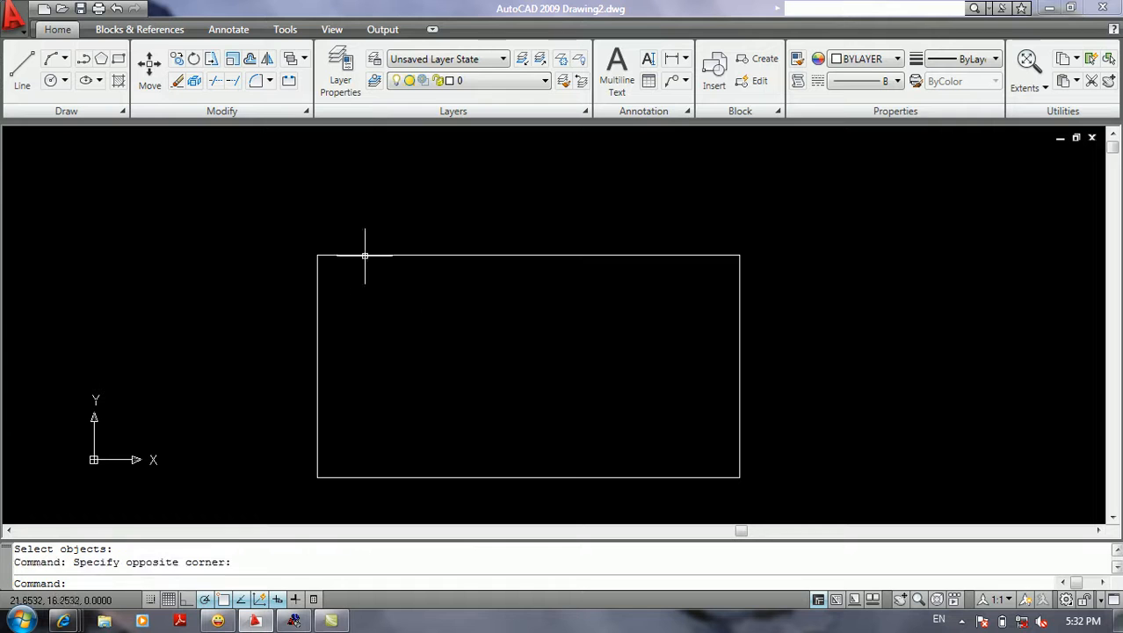
click(269, 81)
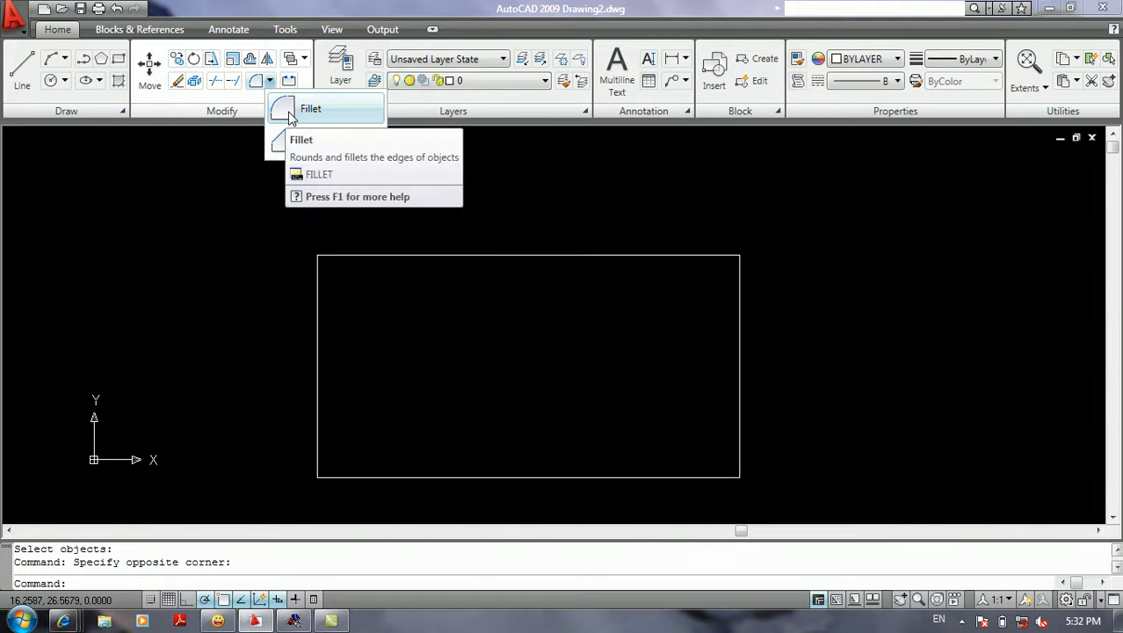
click(148, 341)
click(162, 344)
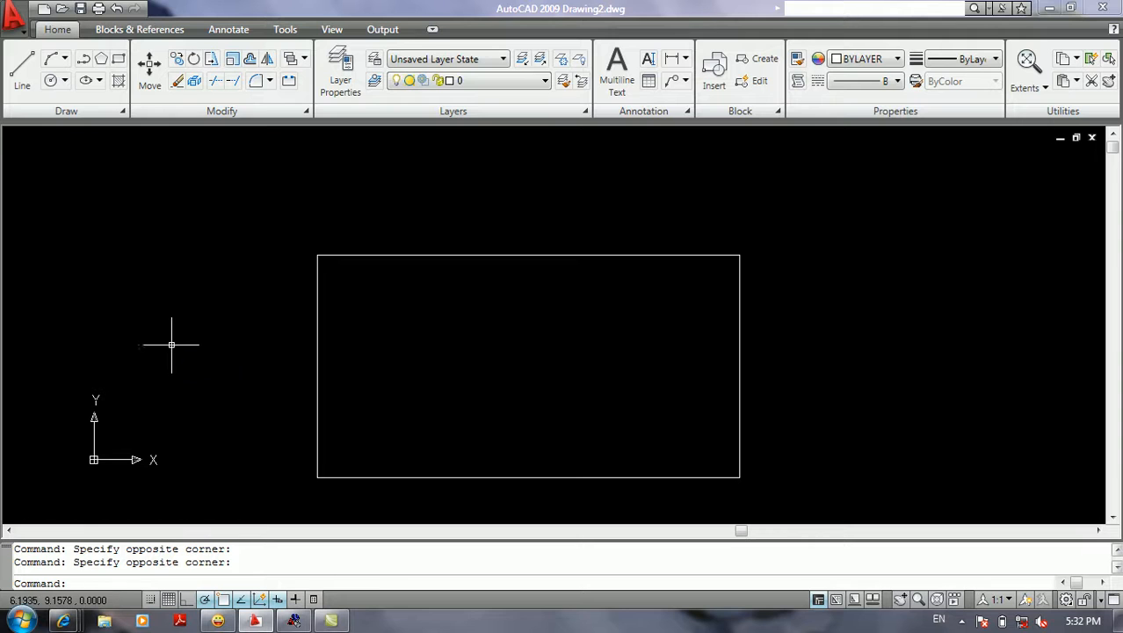
Apply a fillet with radius 0 between the top and left lines of the exploded rectangle
text(f)
key(Return)
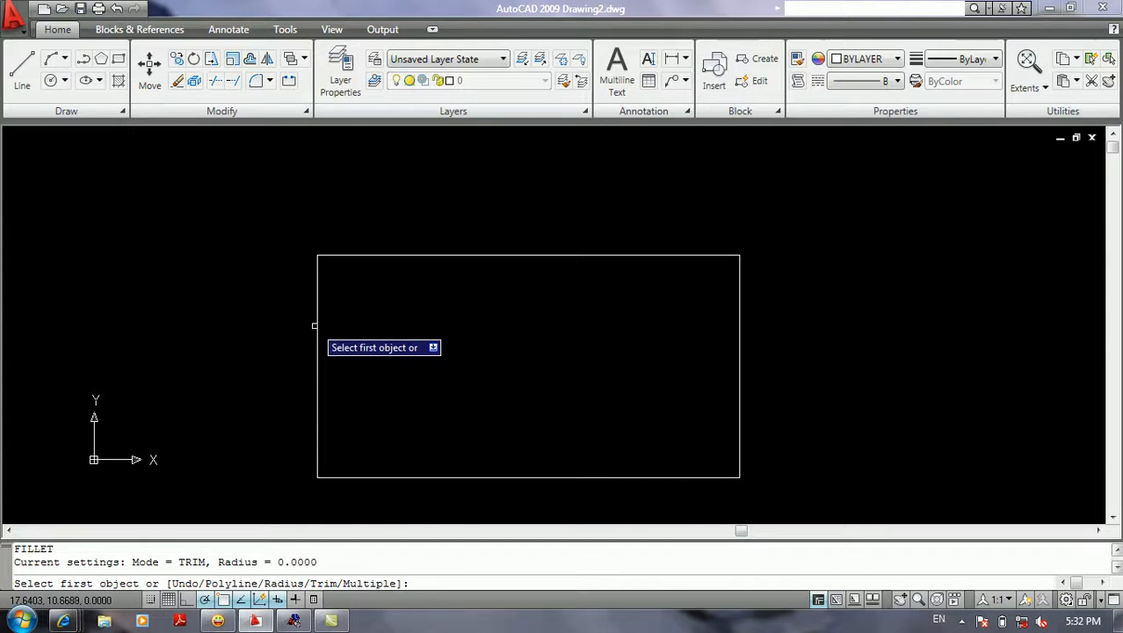
click(330, 255)
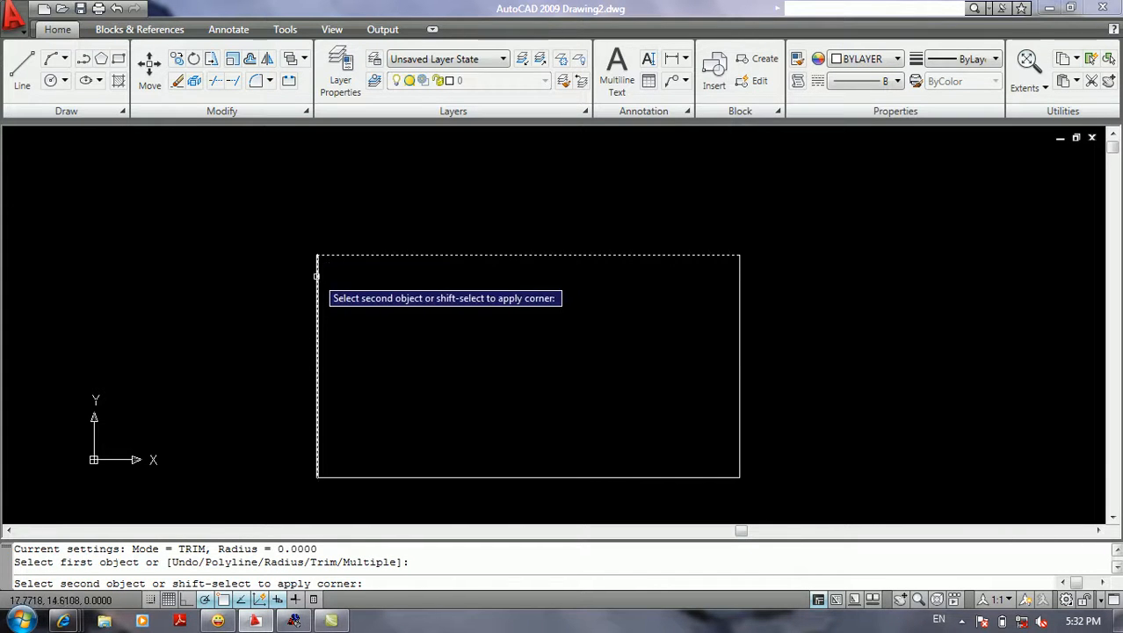
click(317, 283)
Fillet the upper-left corner between the top and left lines with radius 5
key(Return)
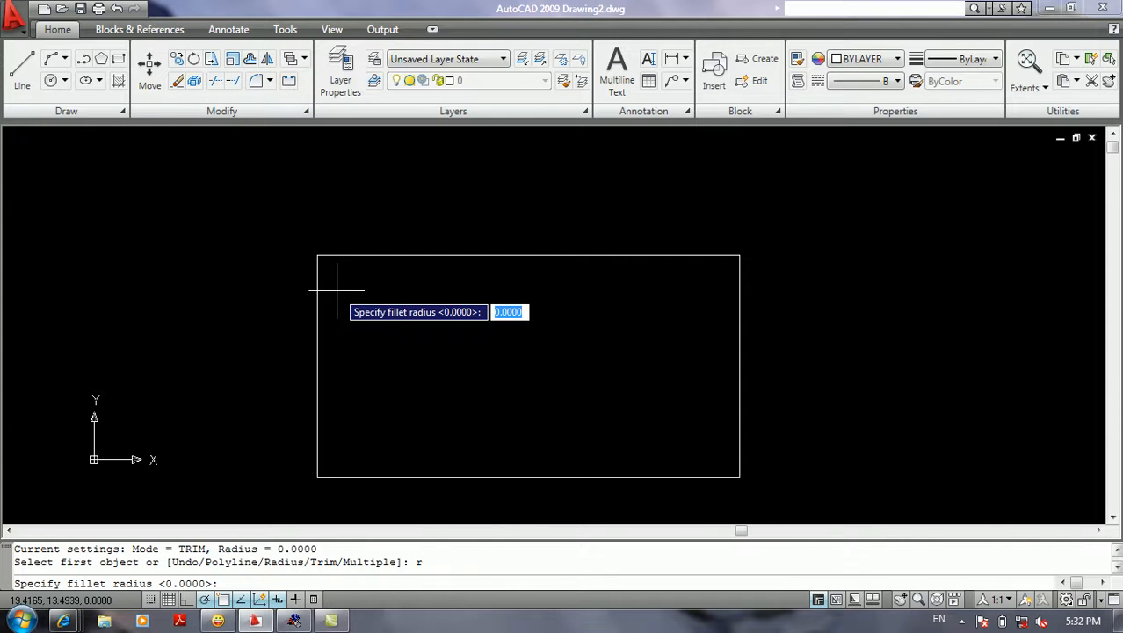
text(5)
key(Return)
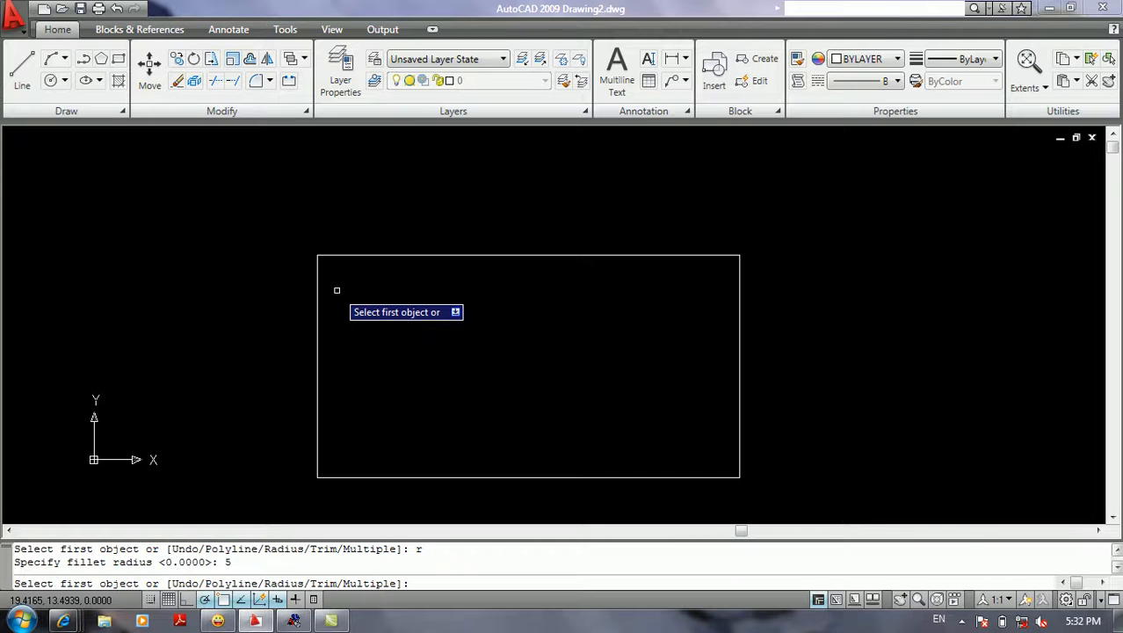
click(355, 255)
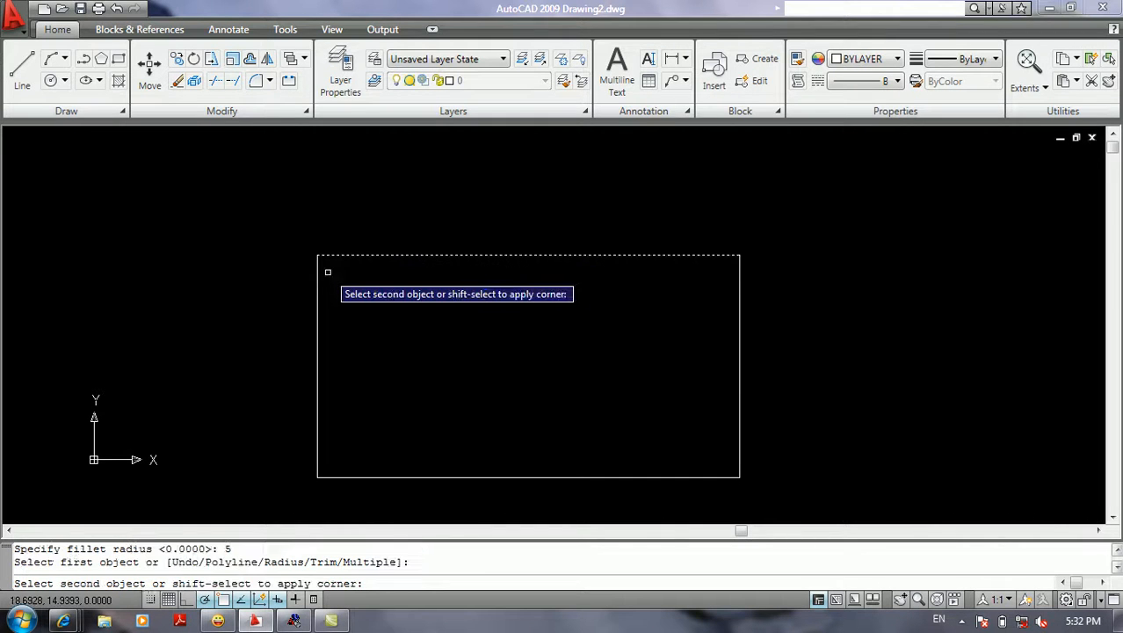
click(315, 272)
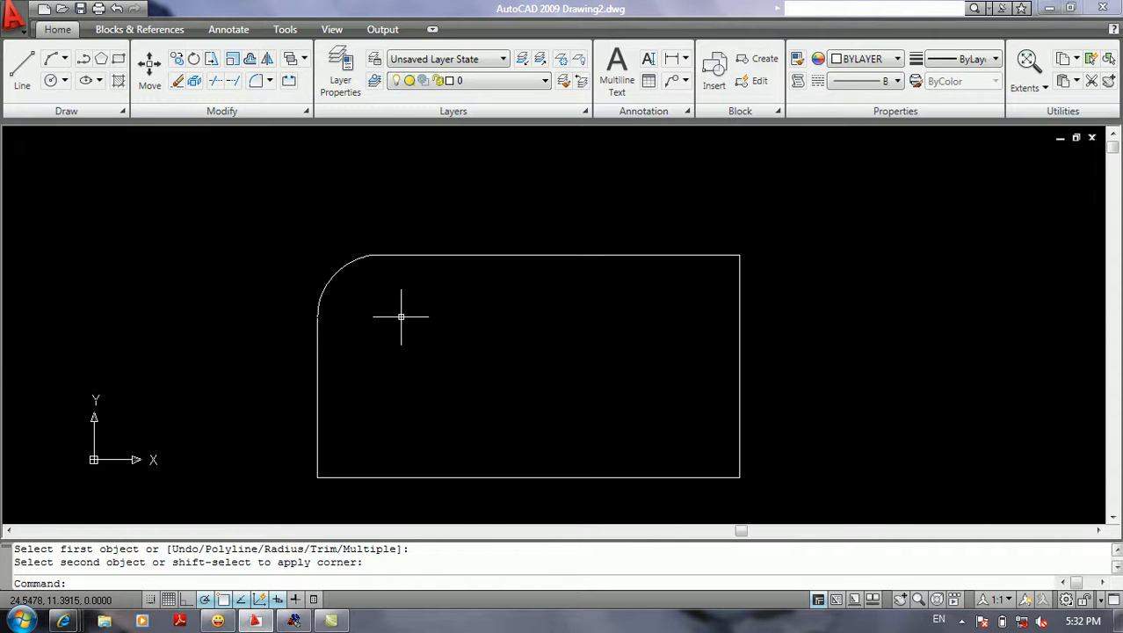
Fillet the upper-right corner between the top and right lines with the same radius of 5
key(Return)
click(736, 256)
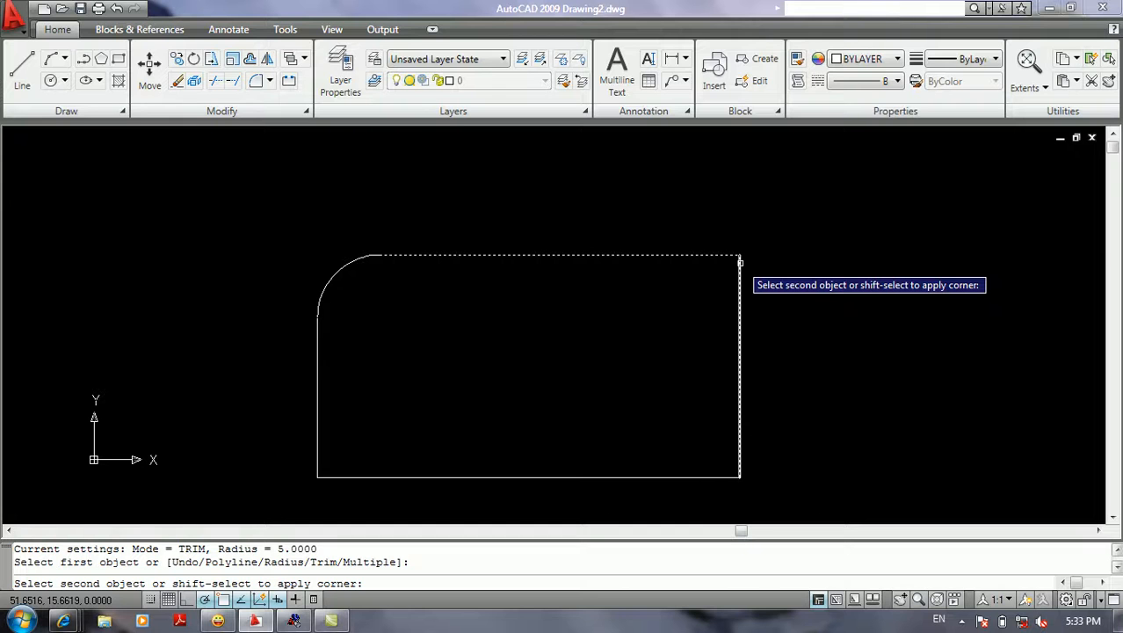
click(740, 262)
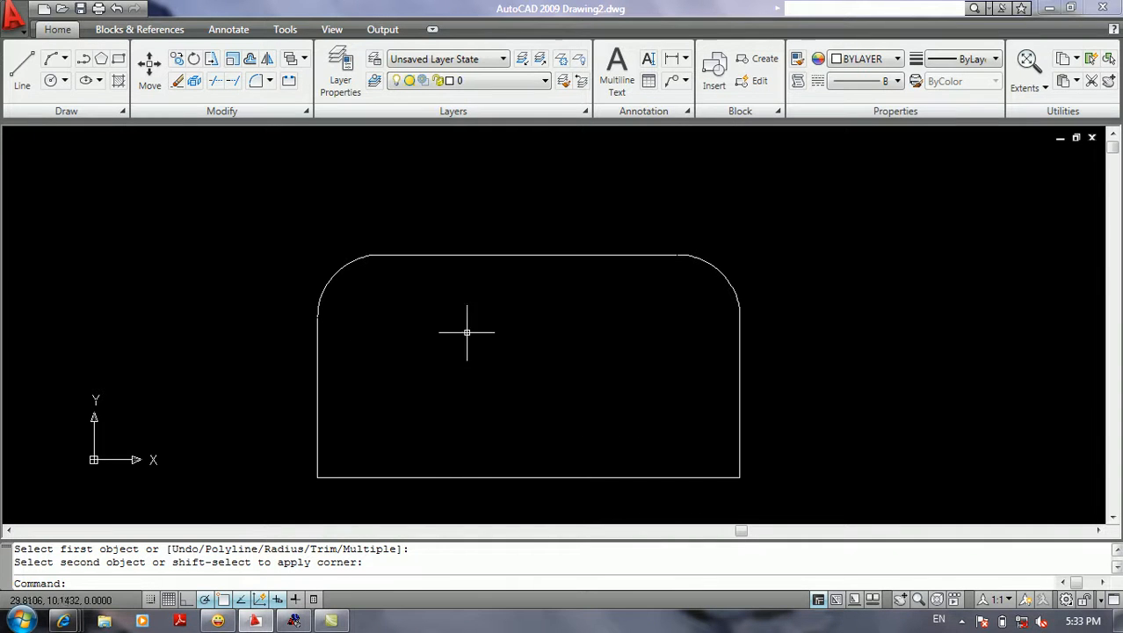
Try a radius 5 fillet on the lower-left corner and undo it
key(Return)
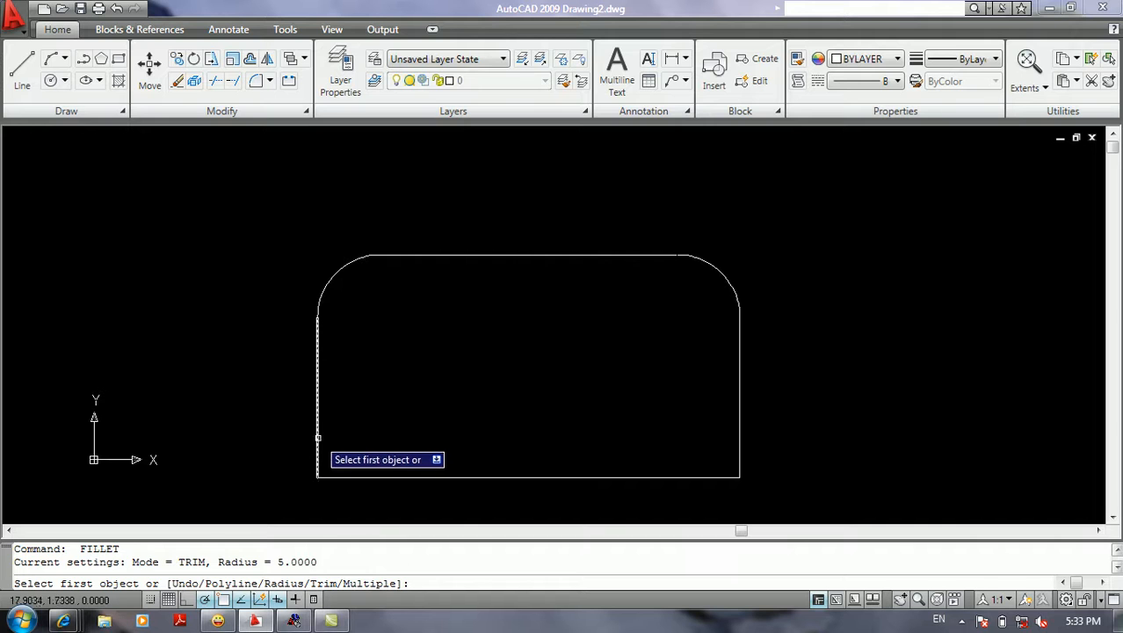
click(318, 436)
click(323, 475)
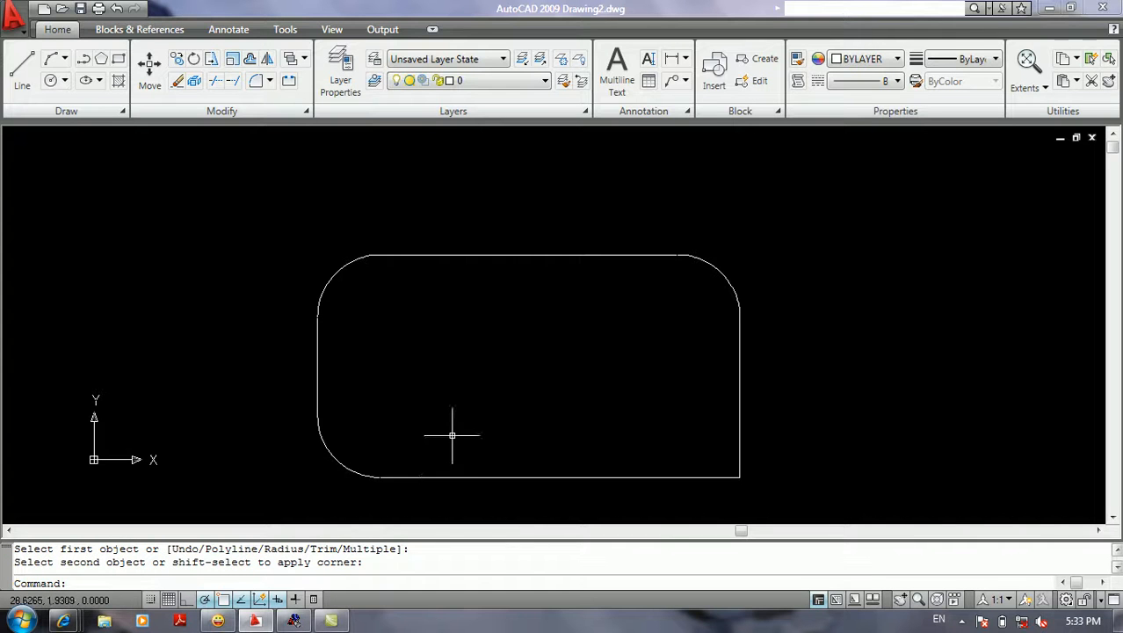
key(ctrl+z)
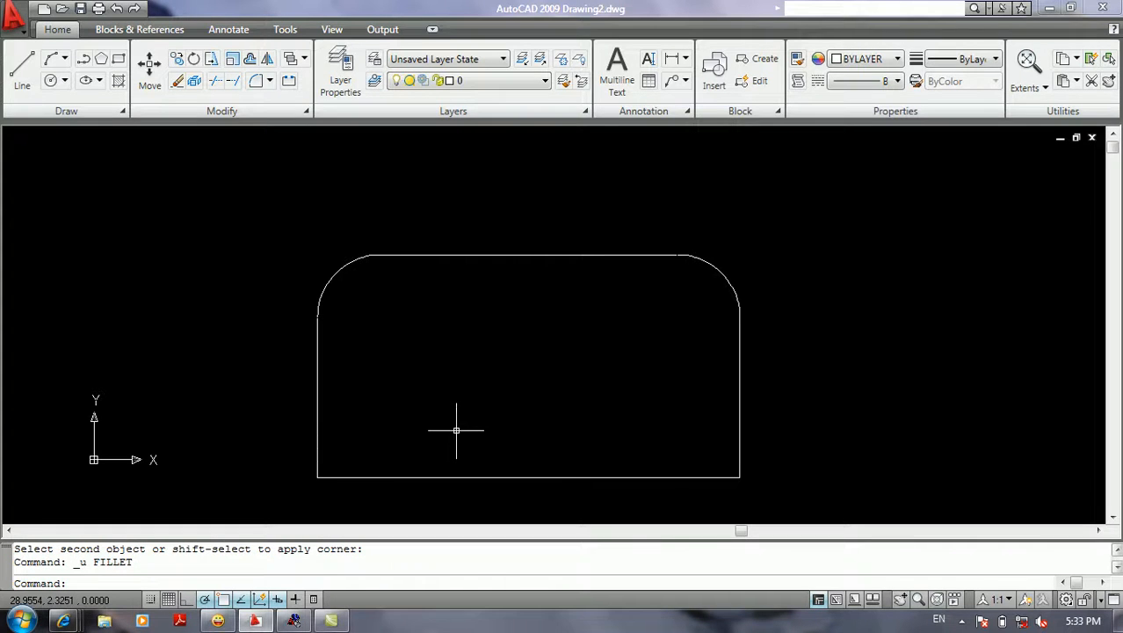
Fillet both lower corners with radius 5 in a single command run using the Multiple option
key(Return)
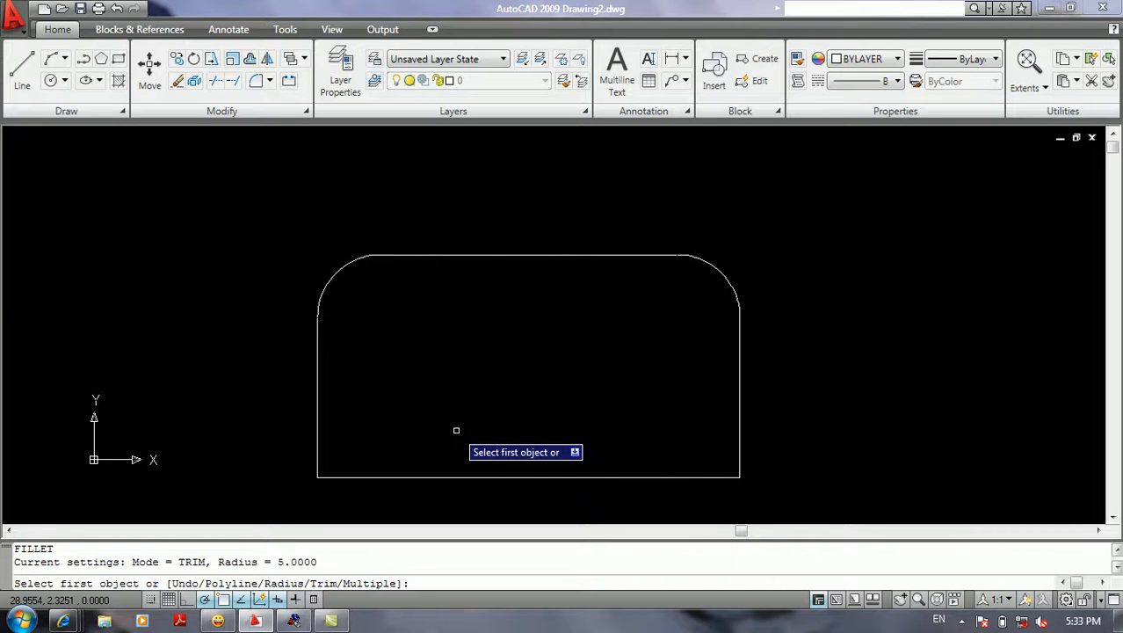
text(m)
key(Return)
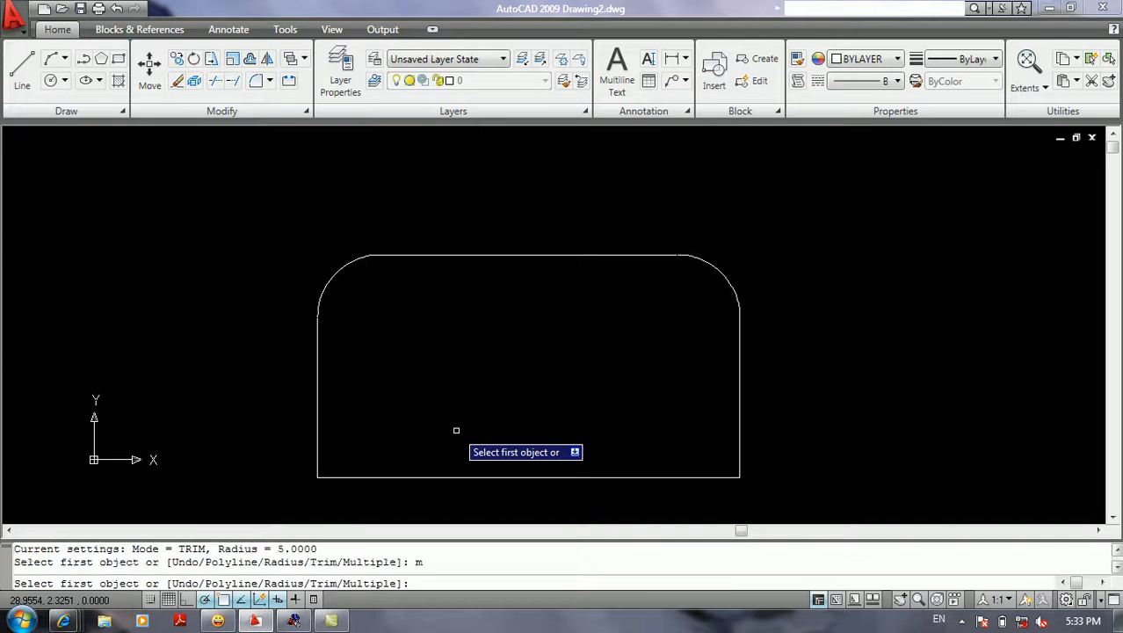
click(318, 449)
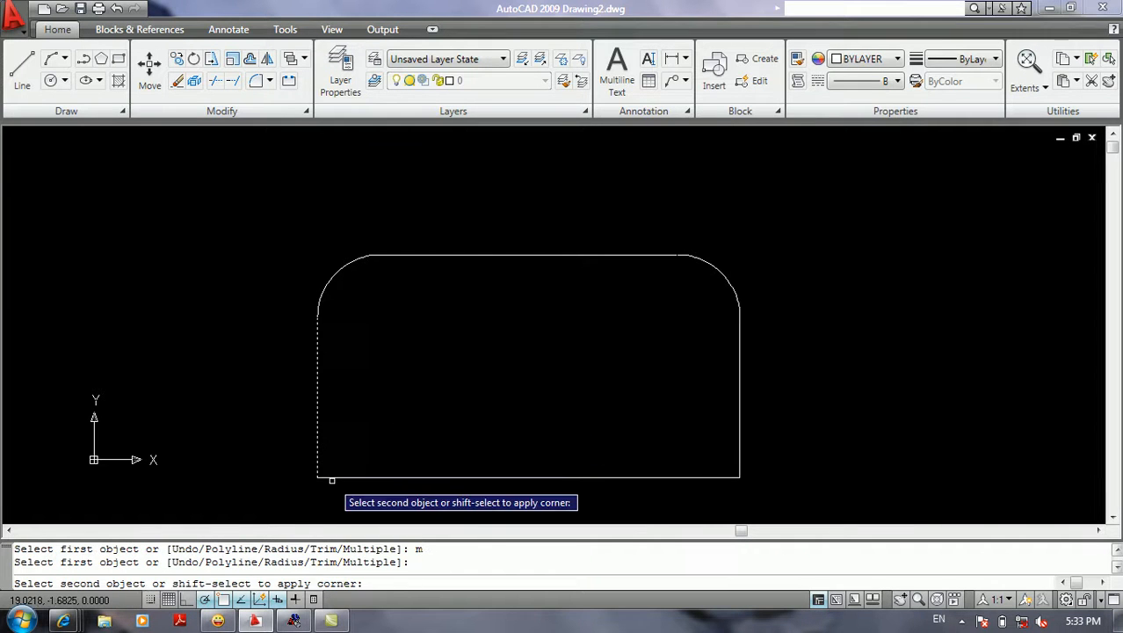
click(332, 476)
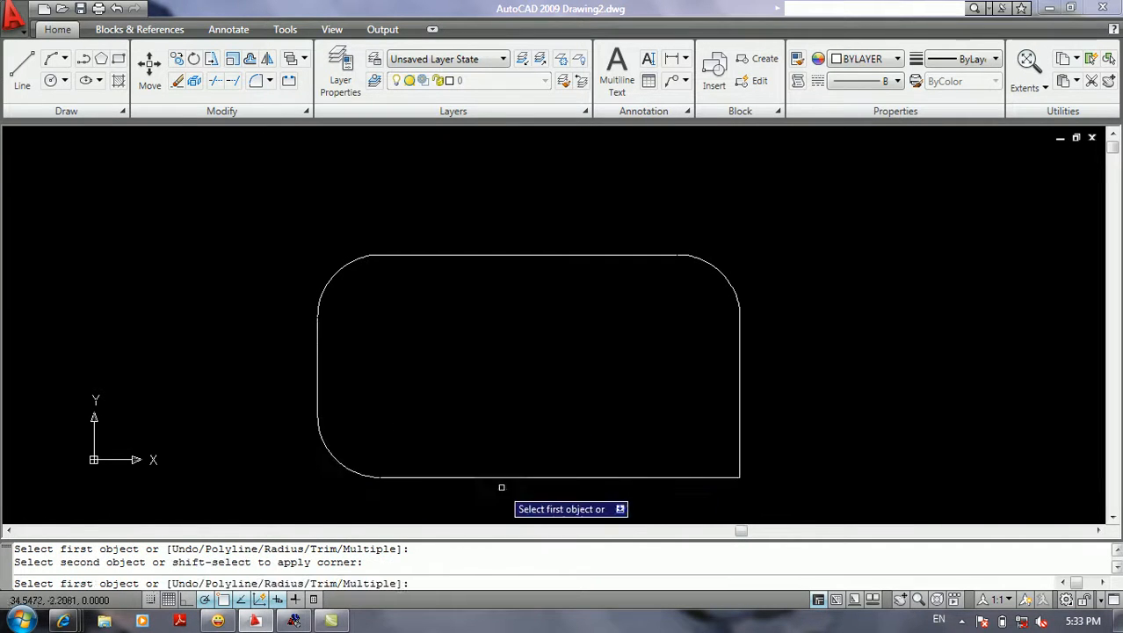
click(707, 477)
click(741, 458)
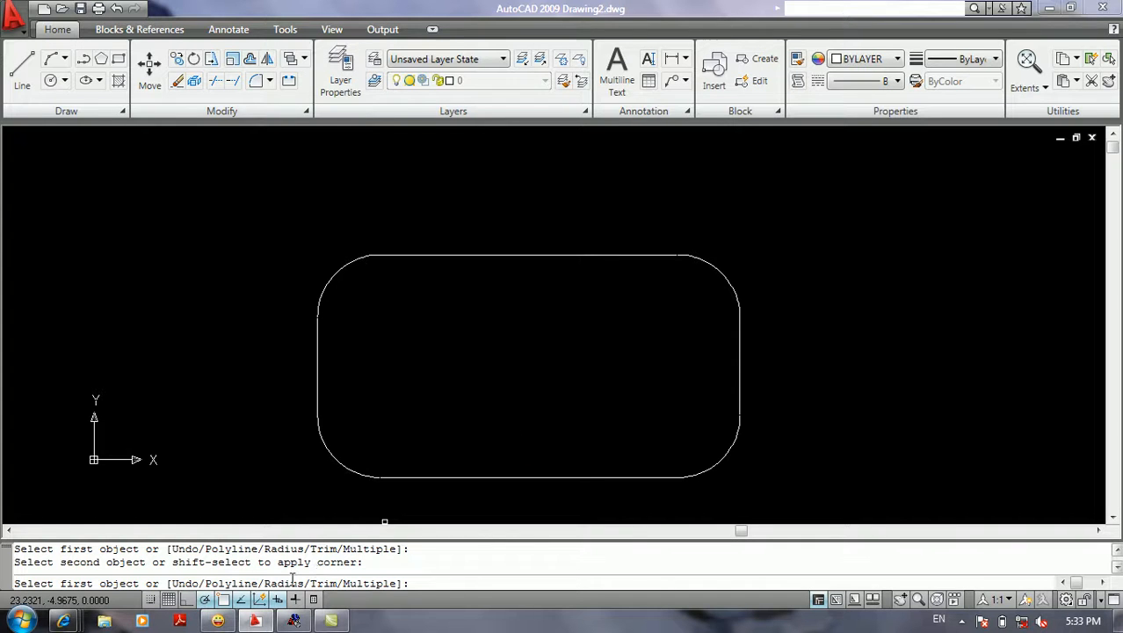
Undo the two lower corner fillets with the Fillet command's Undo option and leave the command
text(u)
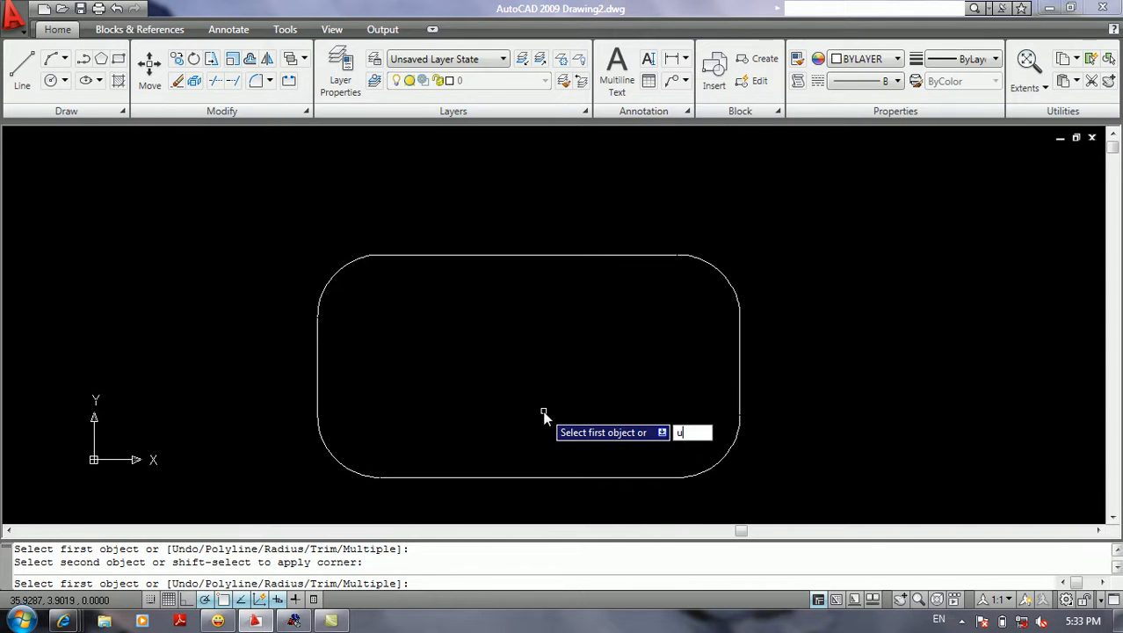
key(Return)
text(u)
key(Return)
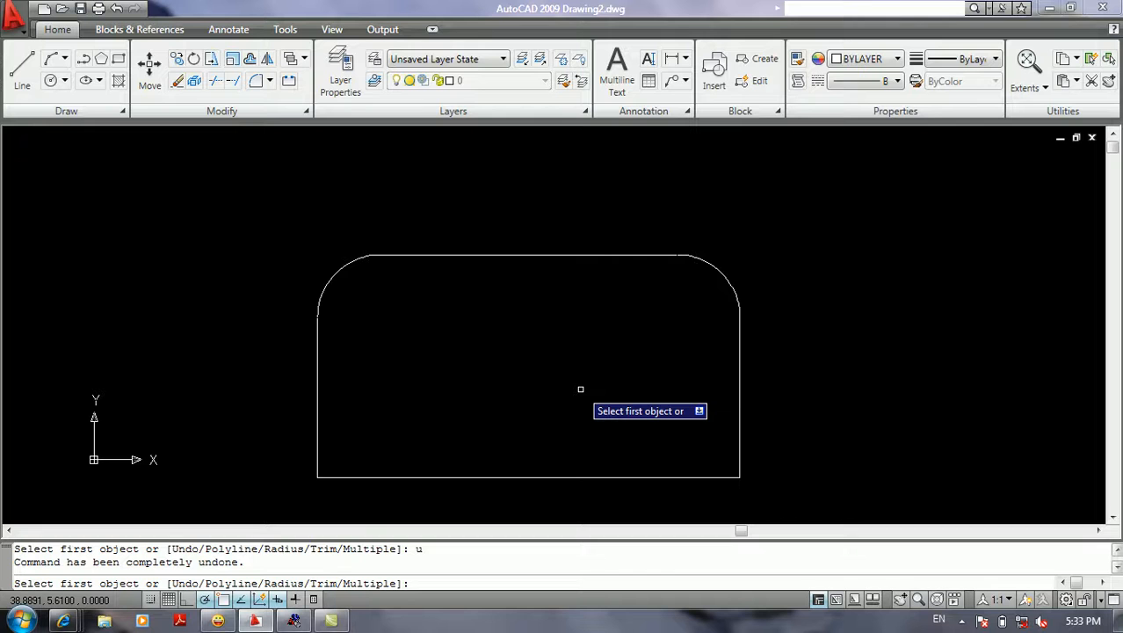
key(Escape)
Draw a second, slightly larger rectangle in the empty area to the right of the partly rounded shape
scroll(669, 378, down, 2)
middle_drag(651, 375, 347, 396)
text(rec)
key(Return)
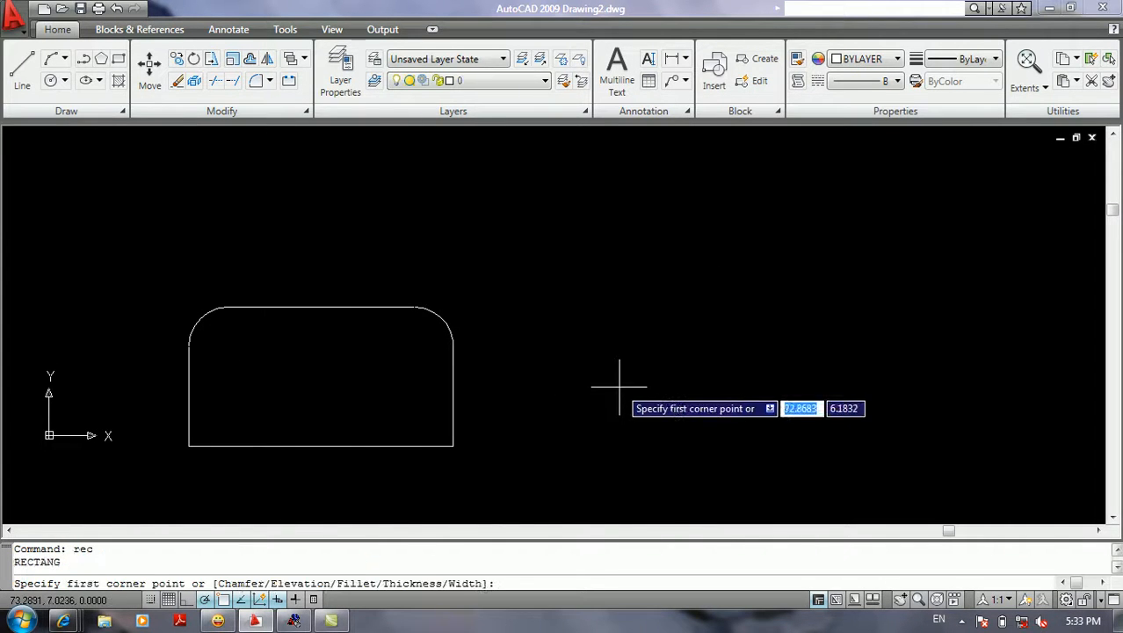
click(616, 243)
click(931, 424)
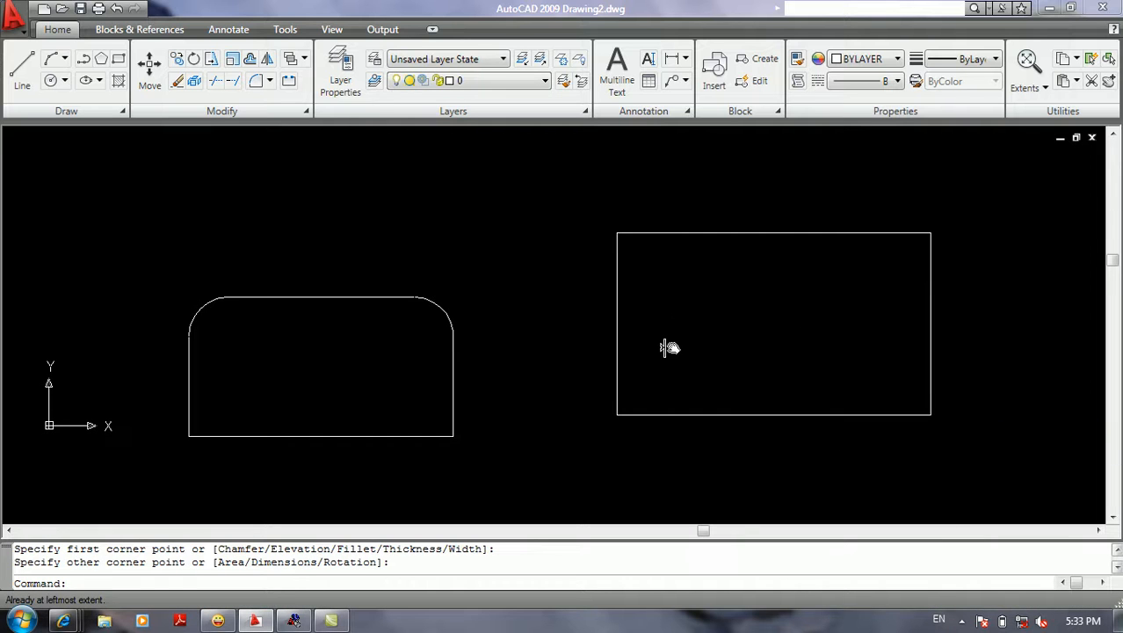
Fillet all four corners of the new rectangle at once with the Polyline option and radius 5
text(f)
key(Return)
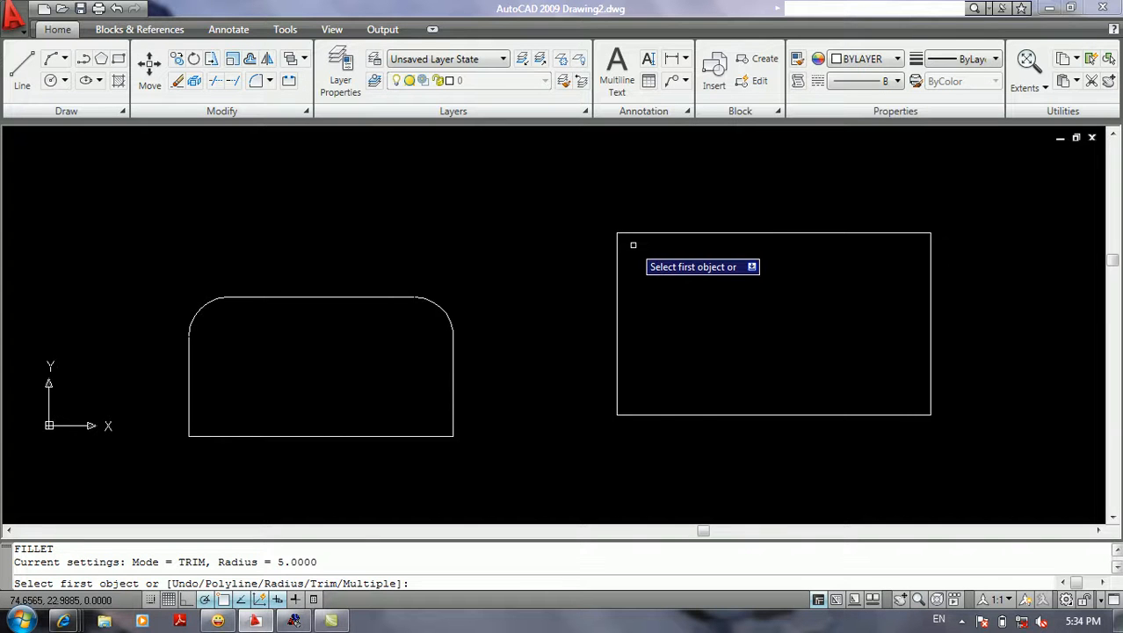
text(r)
key(Return)
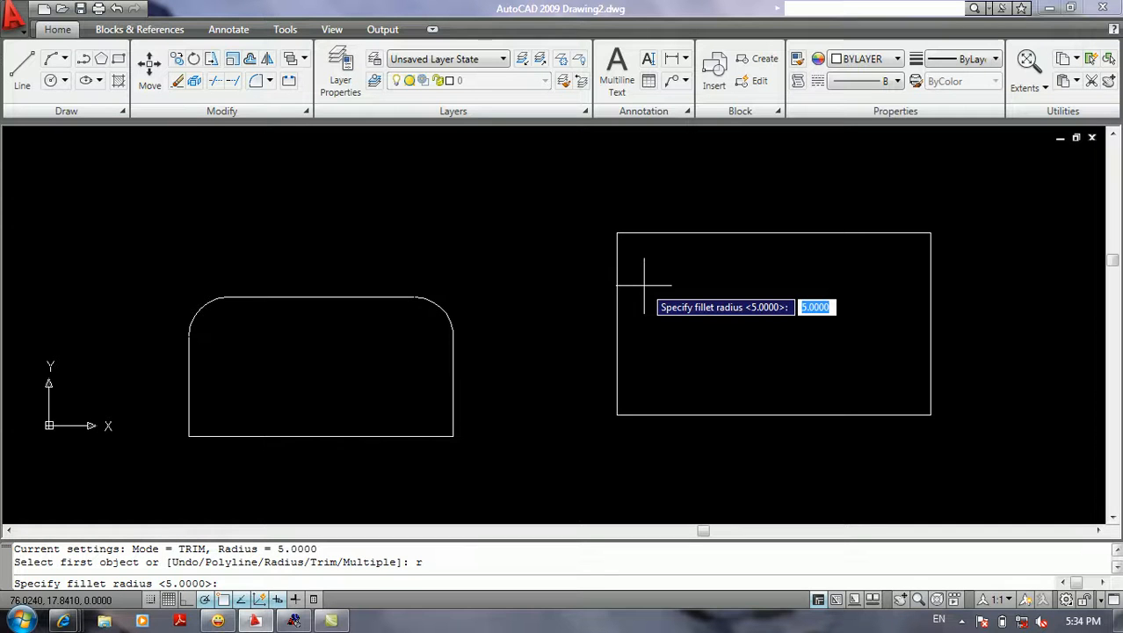
key(Return)
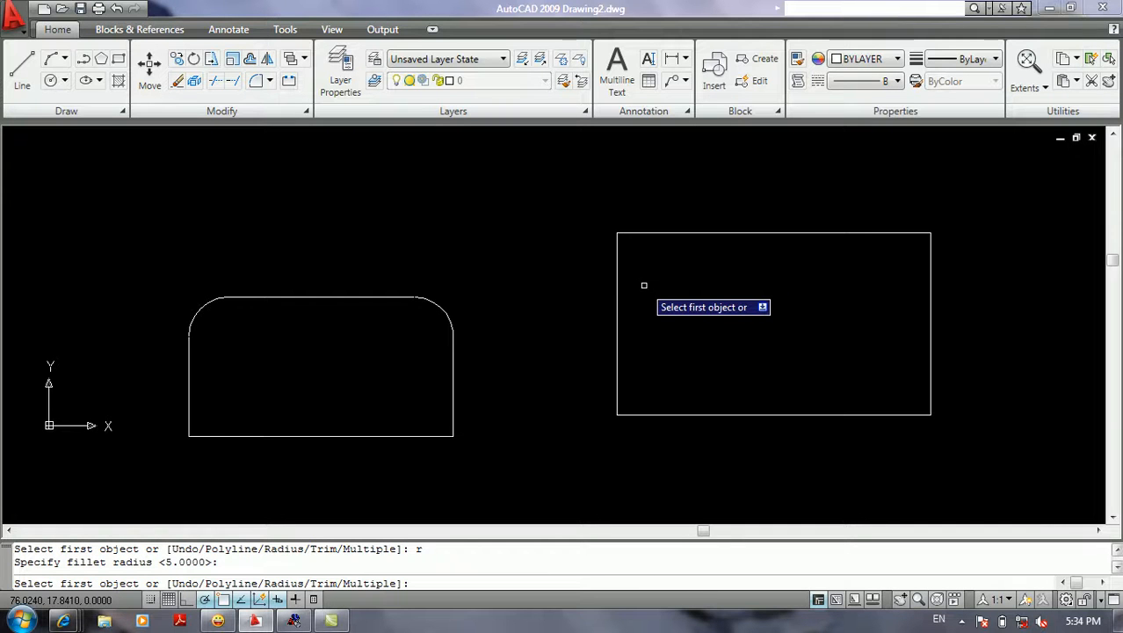
text(p)
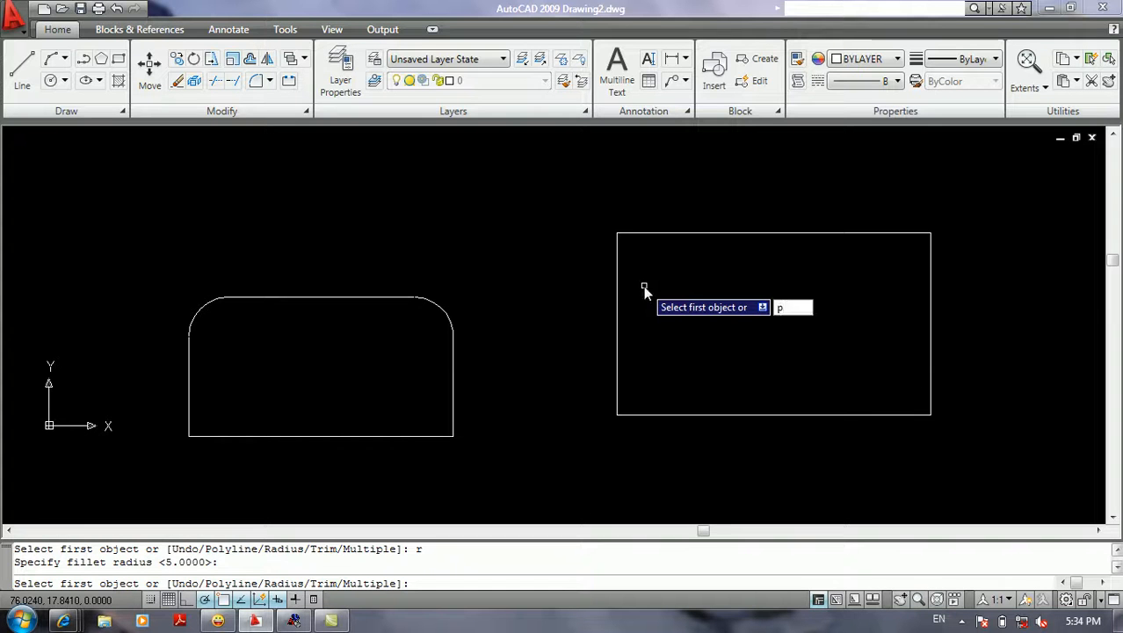
key(Return)
click(681, 233)
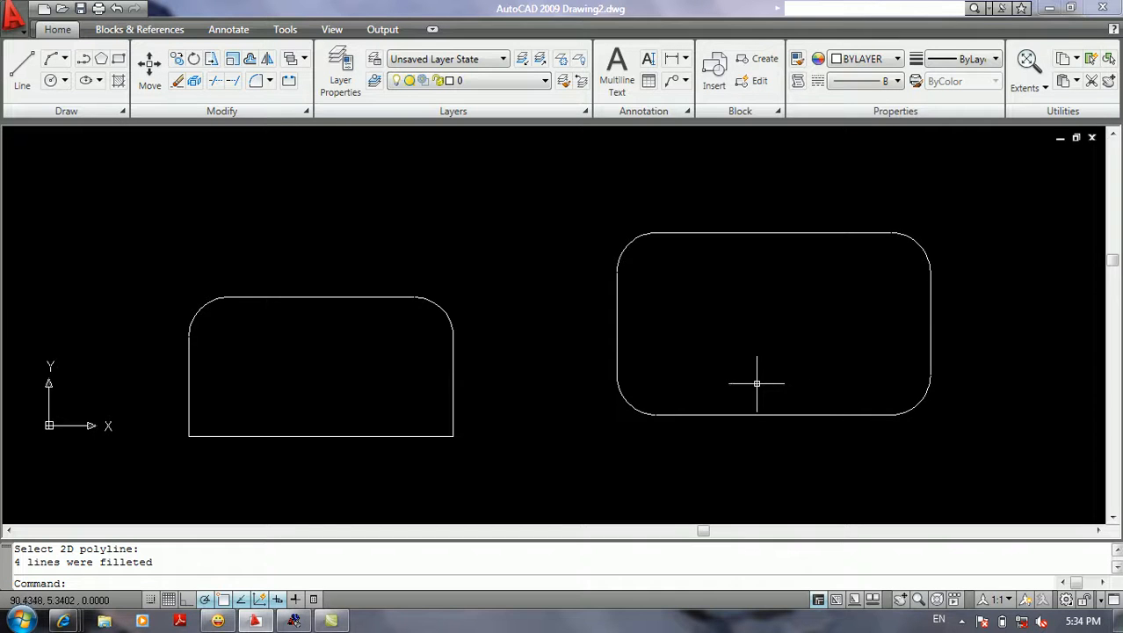
Fillet the lower-left corner of the partly rounded shape with radius 5 using the No trim mode
middle_drag(754, 383, 861, 363)
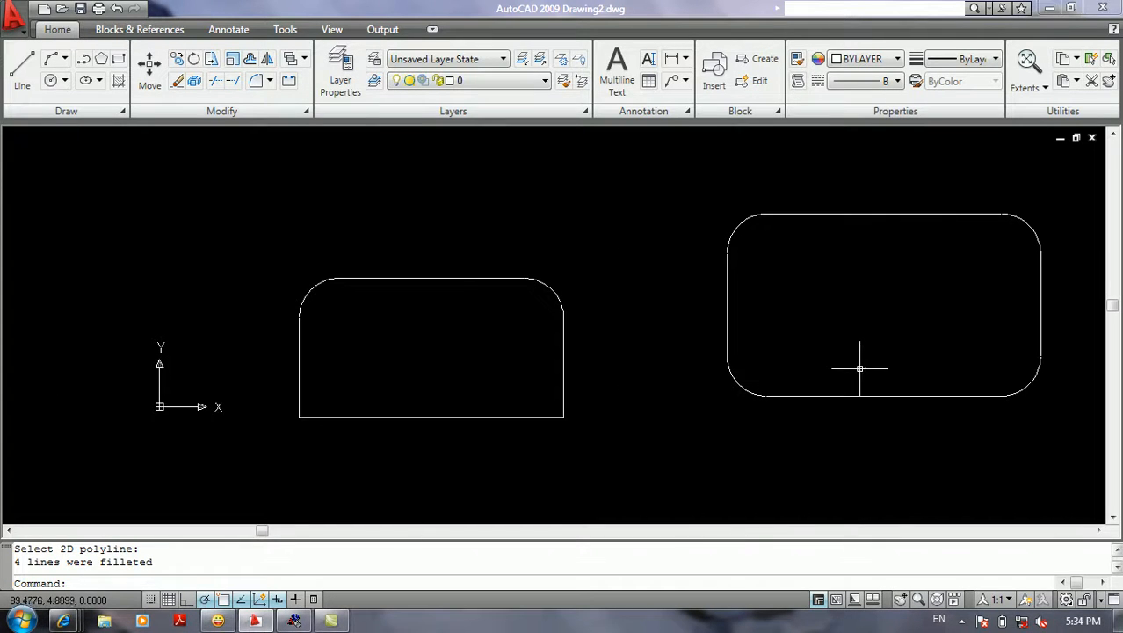
key(Return)
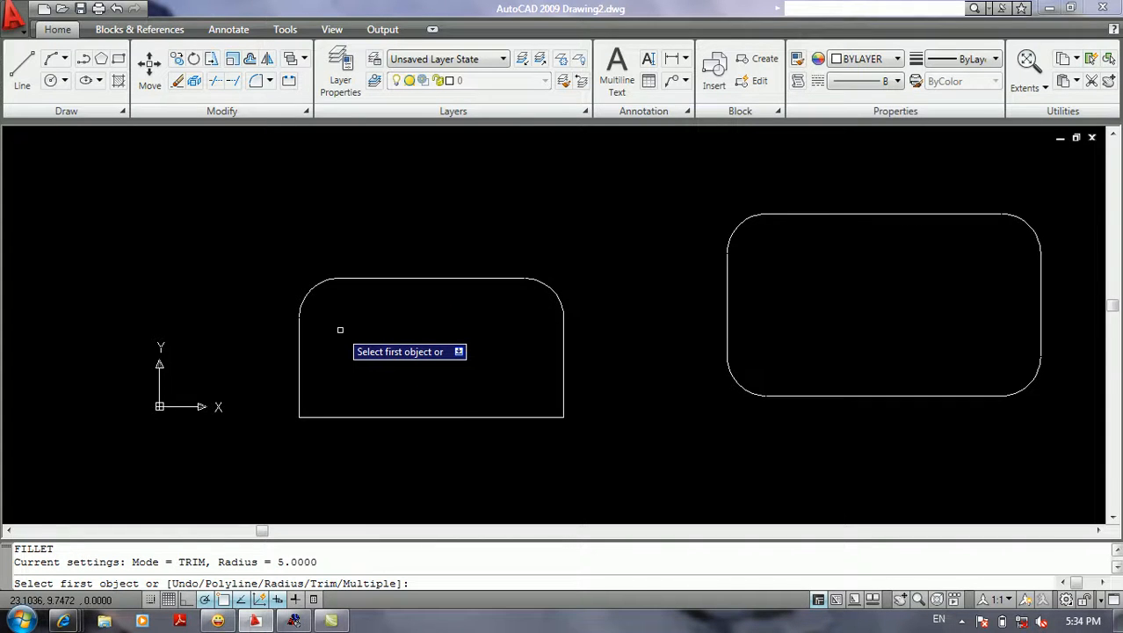
text(t)
key(Return)
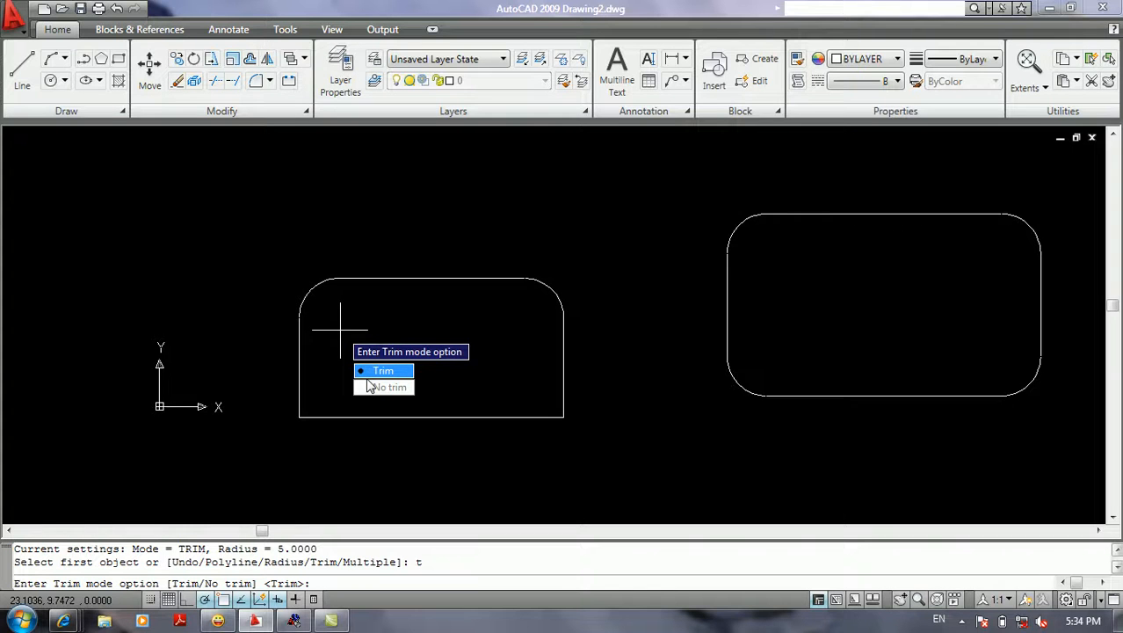
click(370, 386)
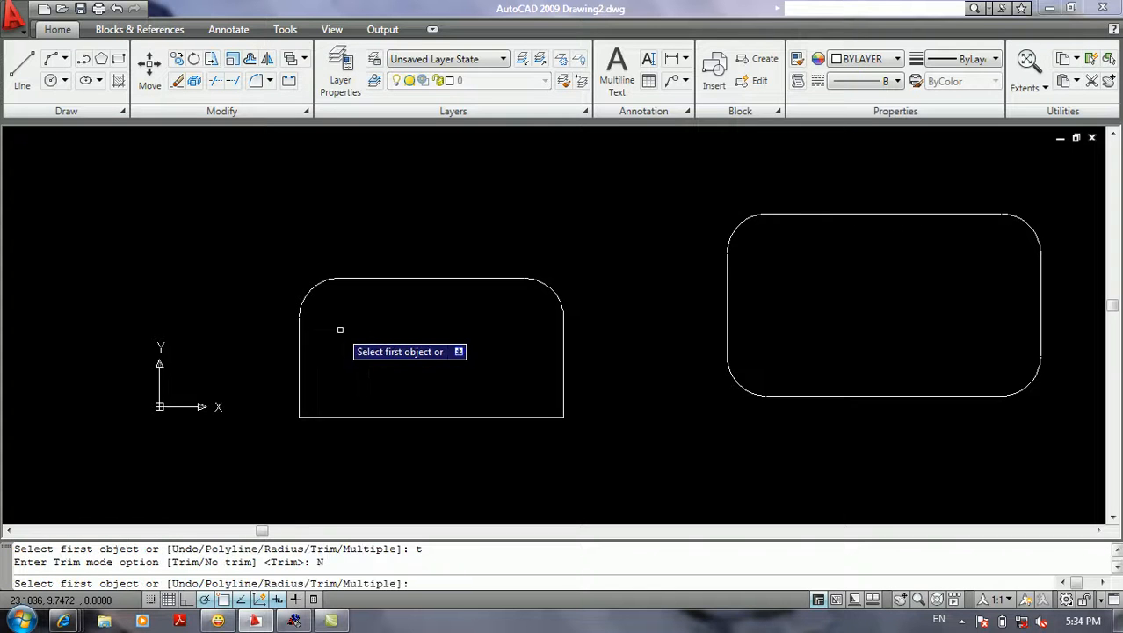
click(300, 385)
click(319, 417)
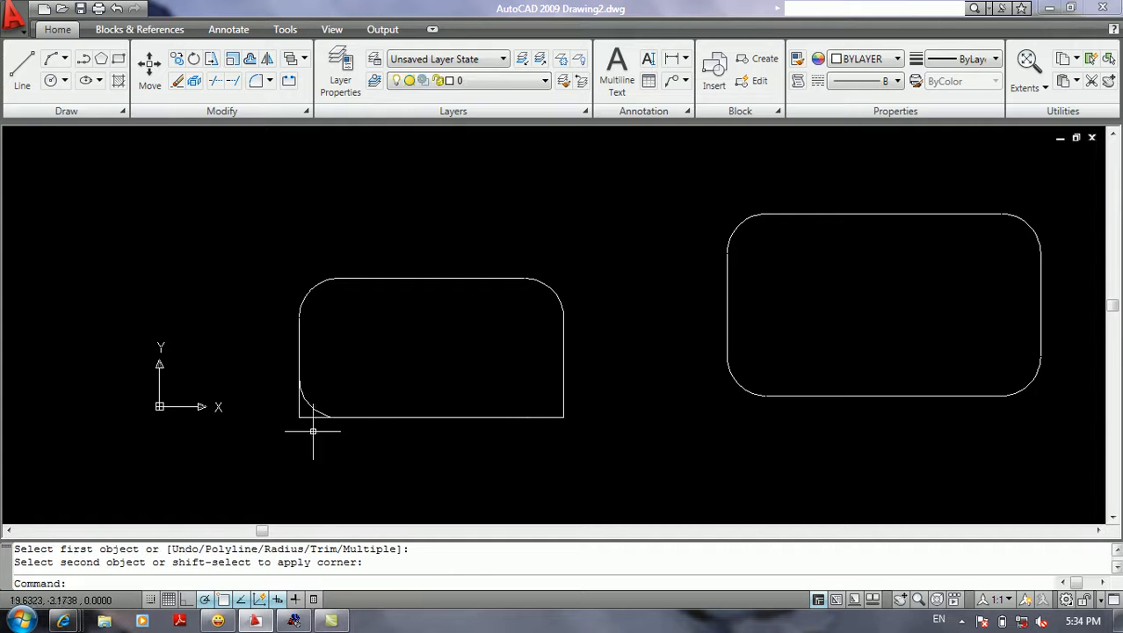
Try the same No trim fillet on the shape's lower-right corner and undo it
key(Return)
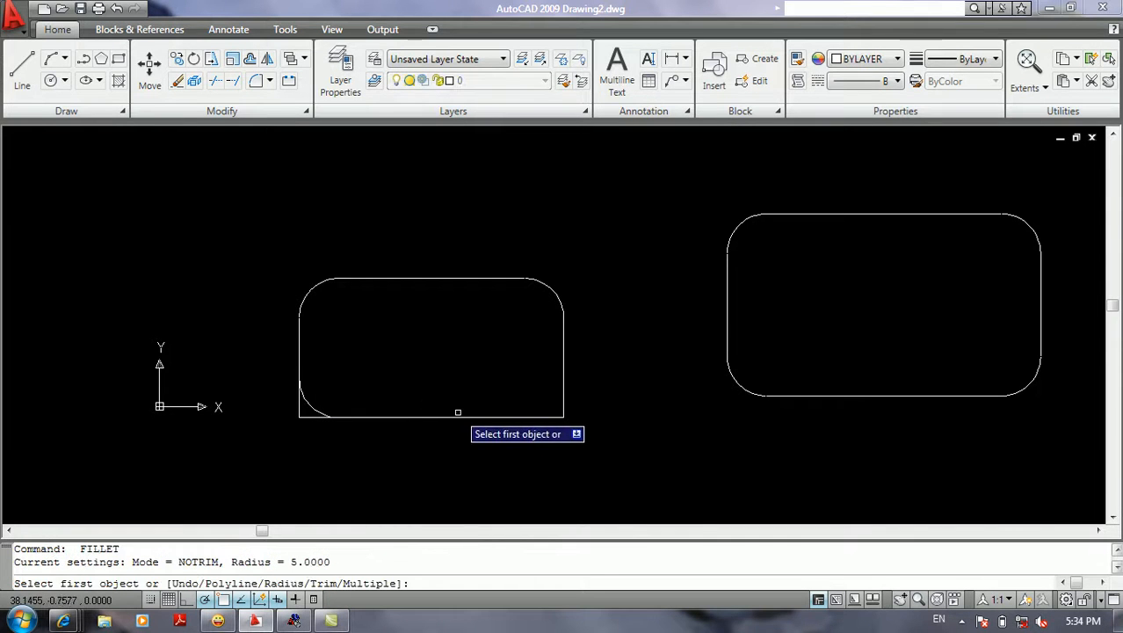
click(458, 416)
click(564, 395)
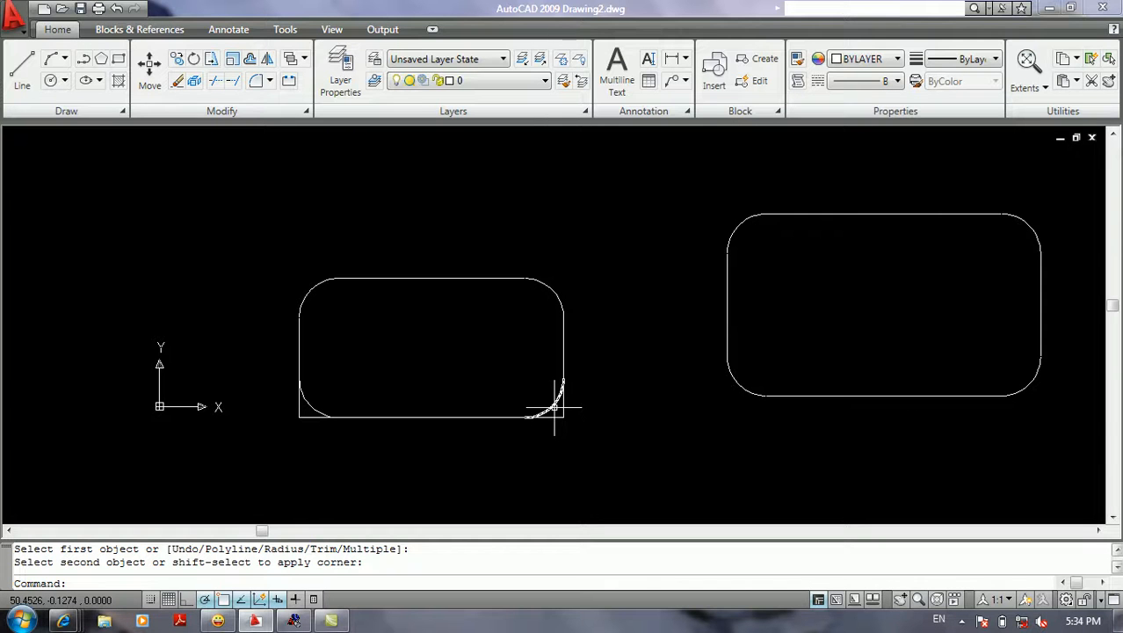
key(ctrl+z)
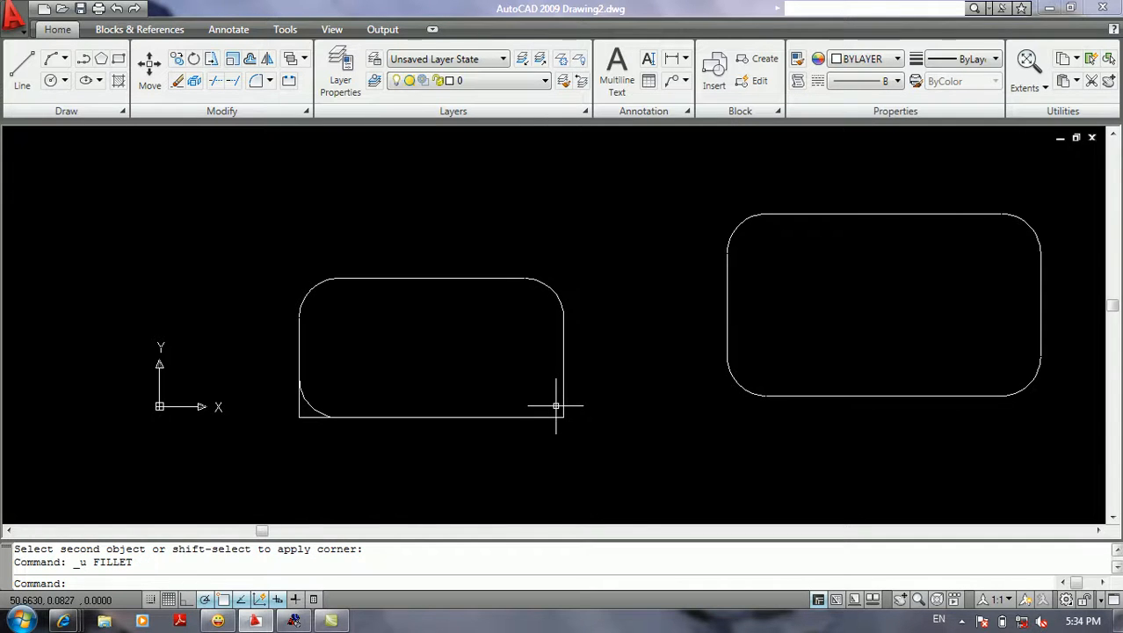
text(tr)
key(Return)
key(Return)
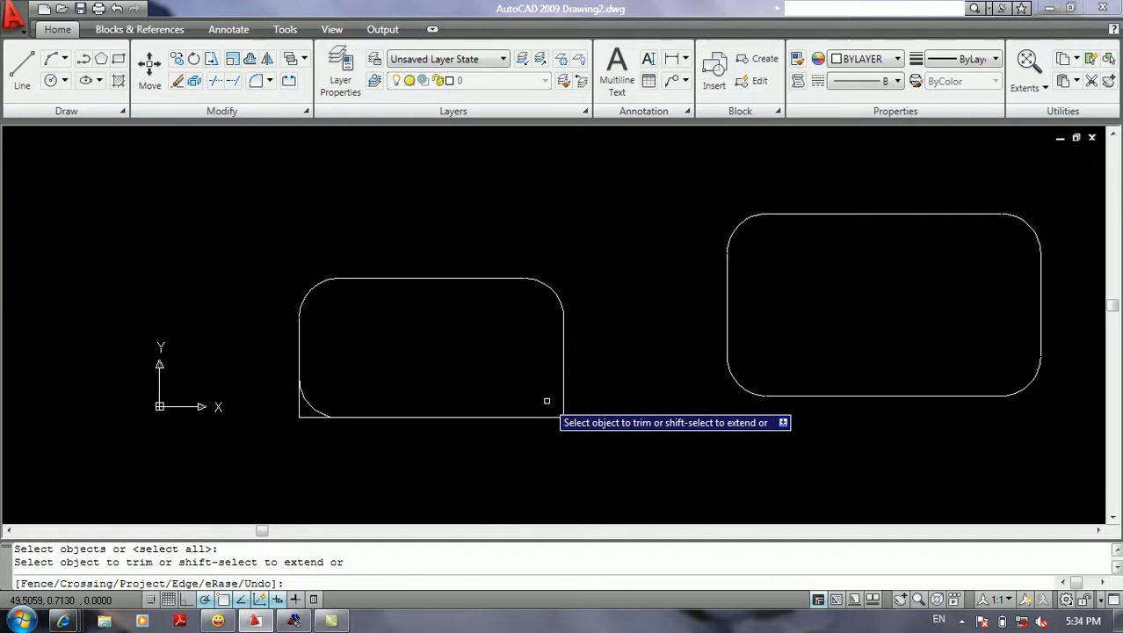
key(Escape)
Set the Fillet mode back to Trim and fillet the shape's lower-right corner with radius 5
text(f)
key(Return)
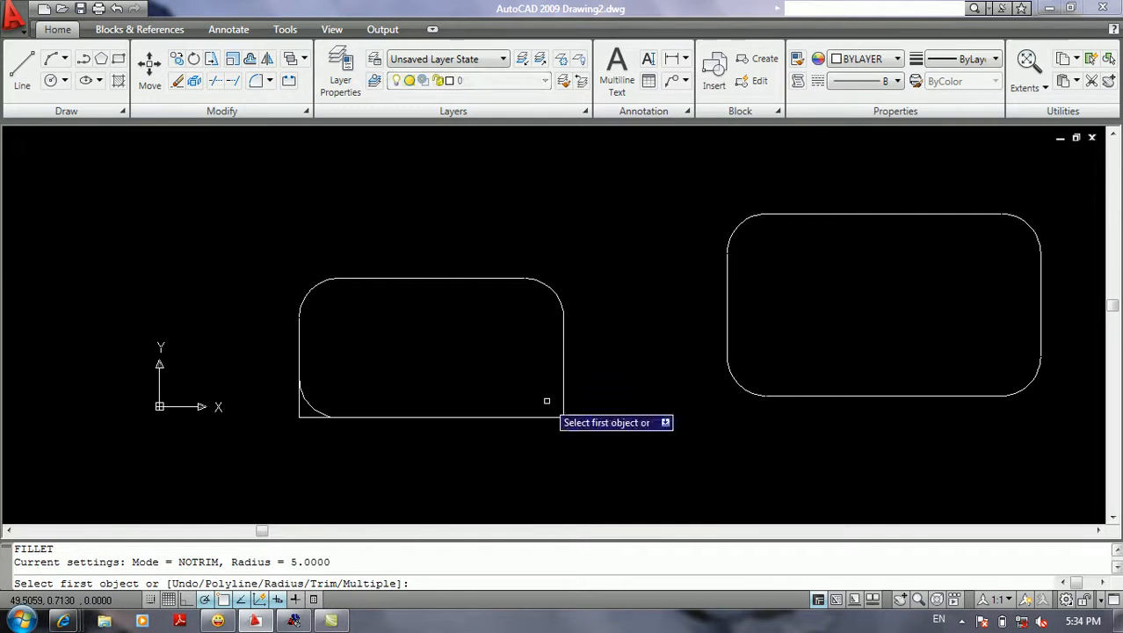
text(t)
key(Return)
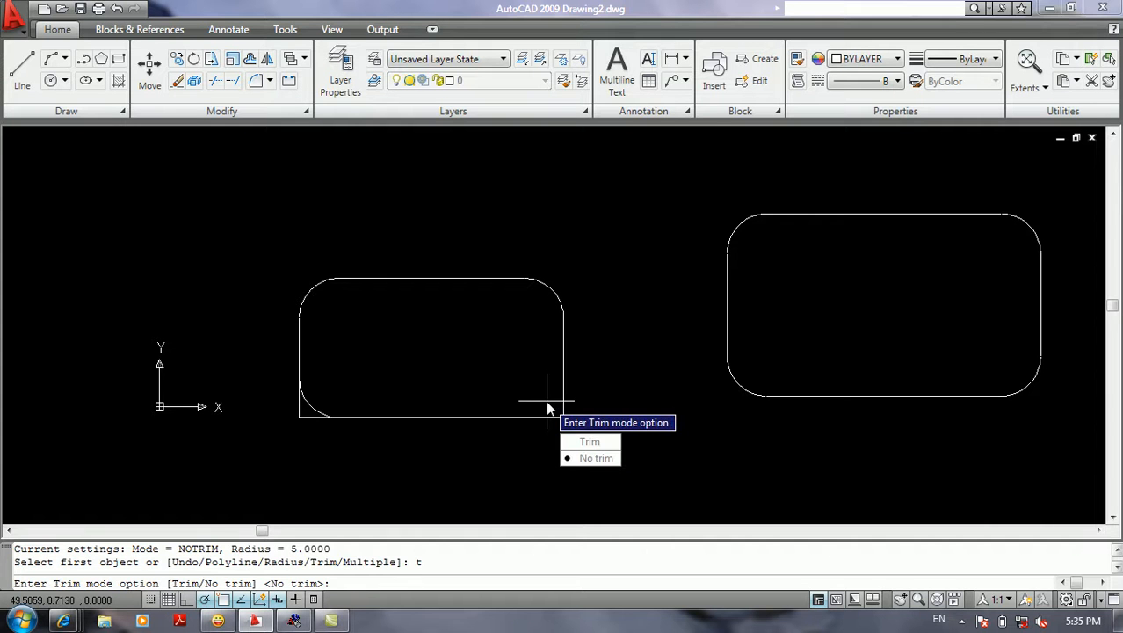
text(t)
key(Return)
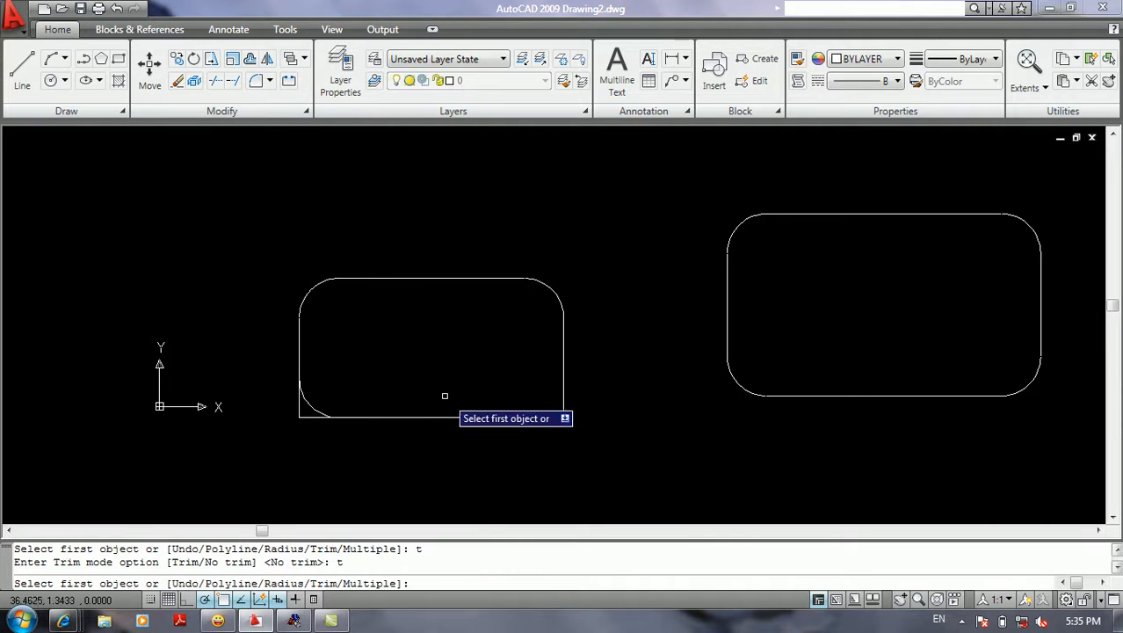
click(463, 415)
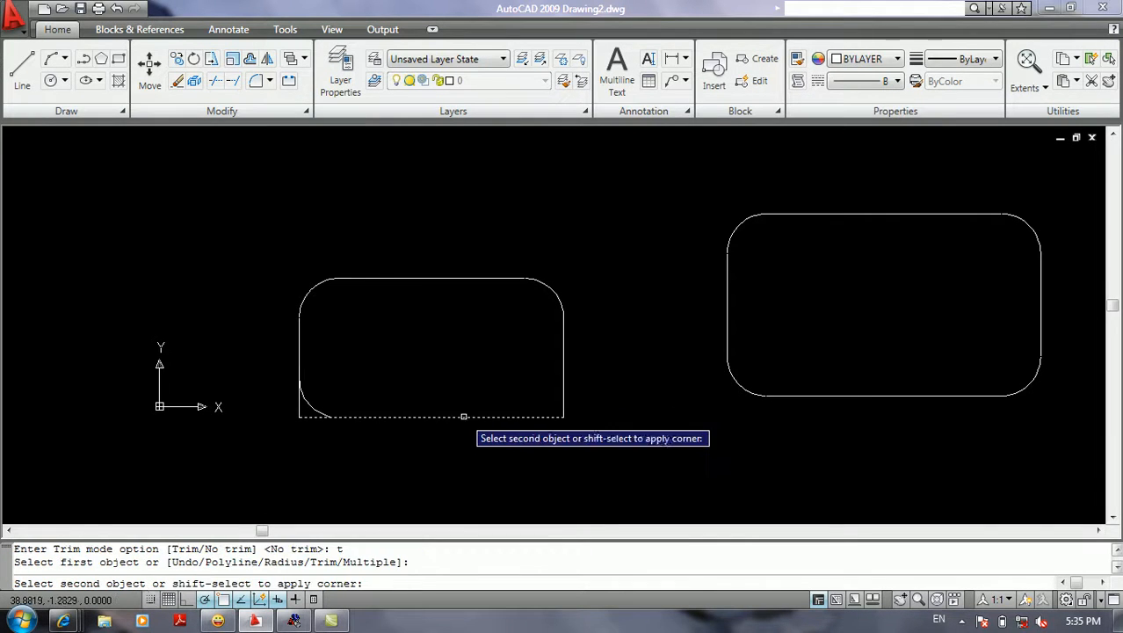
click(563, 403)
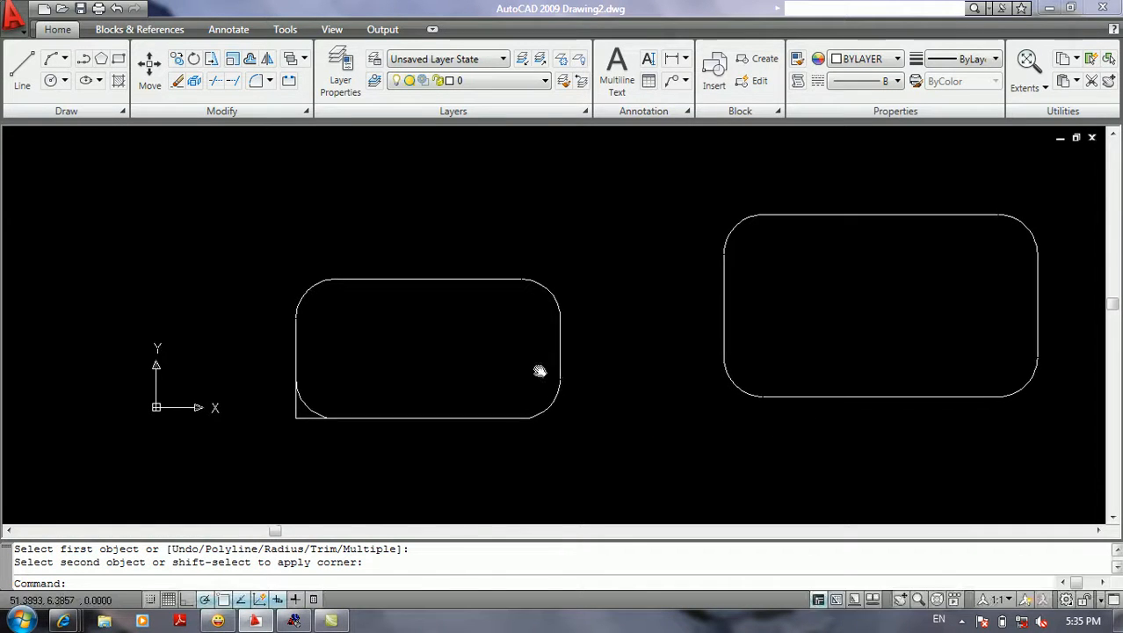
Draw a large rectangle with built-in rounded corners of radius 10 in the empty area above the existing shapes
middle_drag(556, 356, 501, 397)
middle_drag(574, 351, 529, 364)
text(z)
key(Return)
text(a)
key(Return)
scroll(532, 363, down, 5)
middle_drag(579, 328, 500, 368)
scroll(339, 210, up, 3)
text(rec)
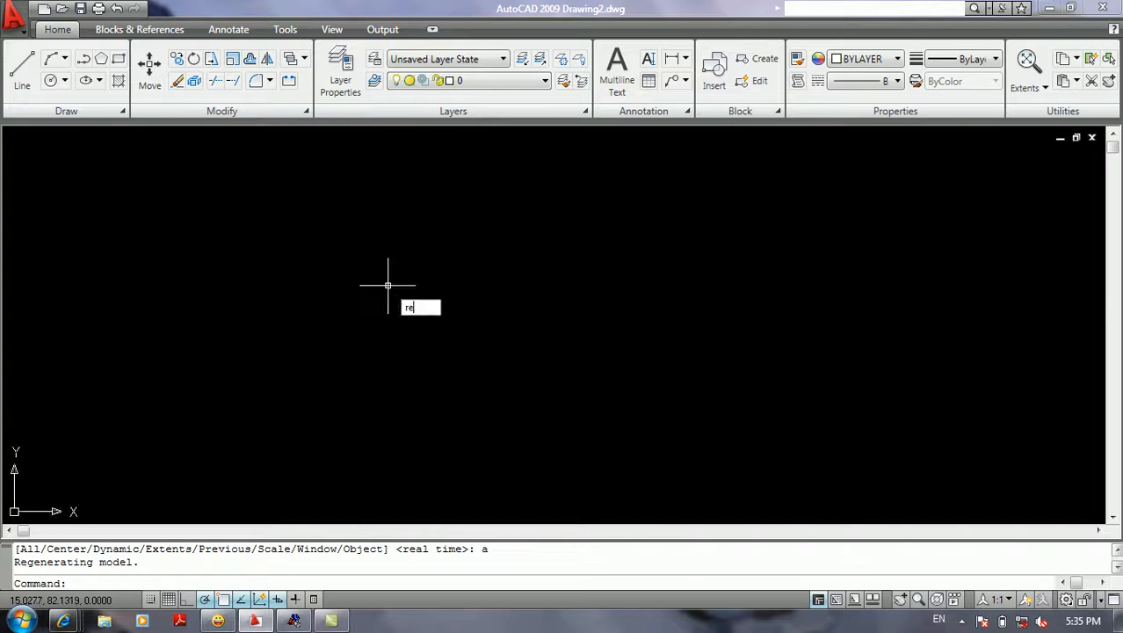
key(Return)
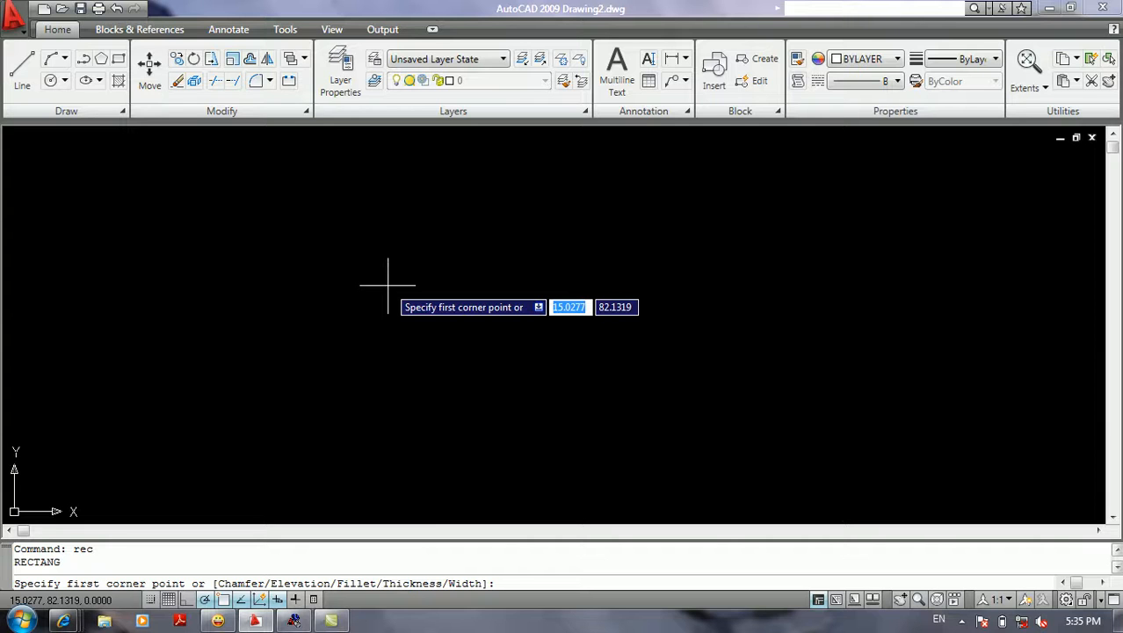
text(f)
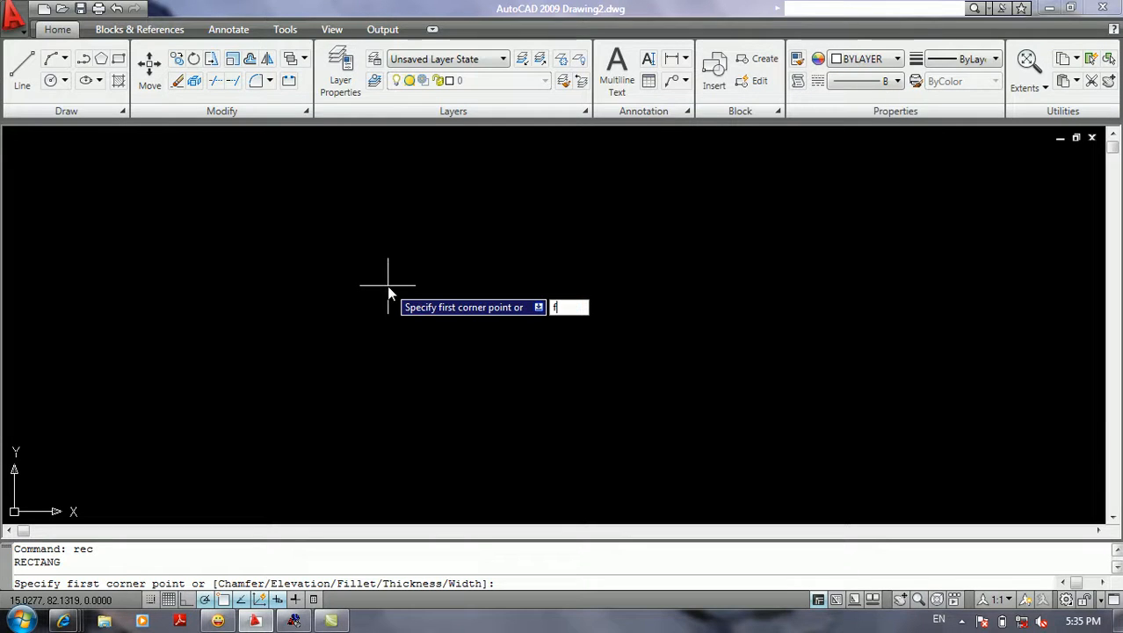
key(Return)
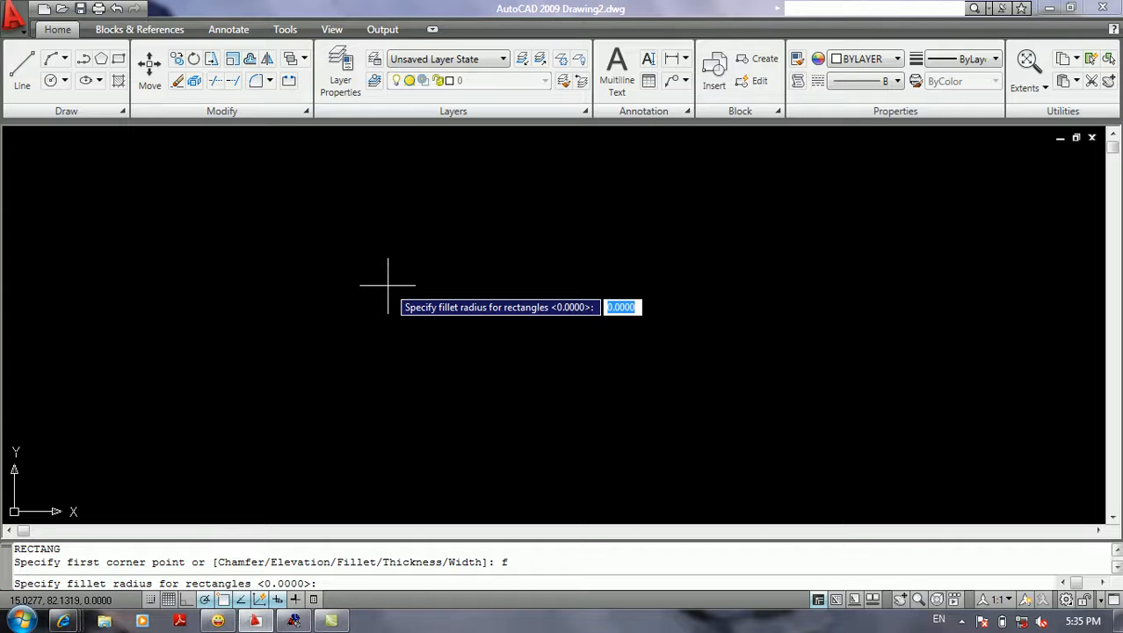
text(1)
key(Return)
click(209, 190)
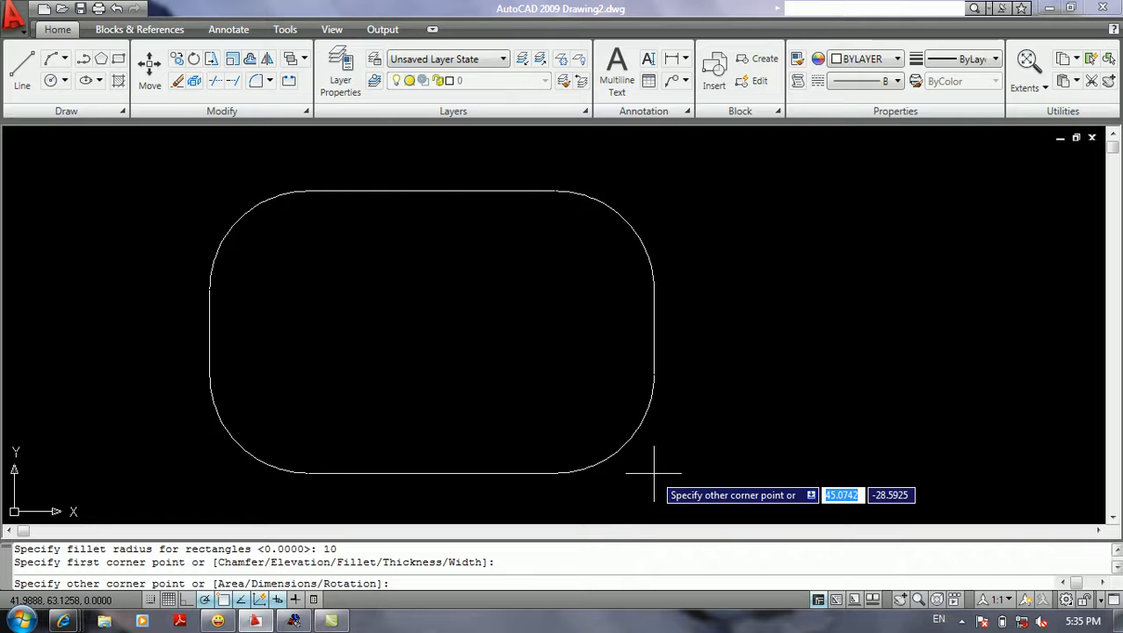
click(912, 487)
Draw a second rounded rectangle to the right of the first, keeping the rectangle fillet radius of 10
middle_drag(785, 367, 20, 326)
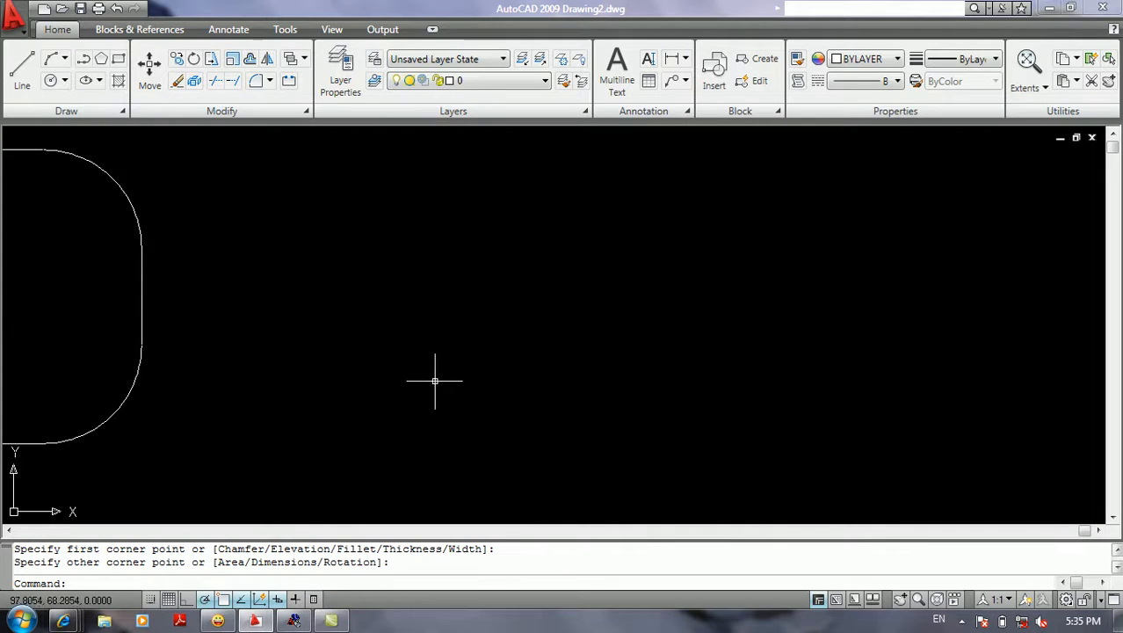
key(Return)
click(282, 227)
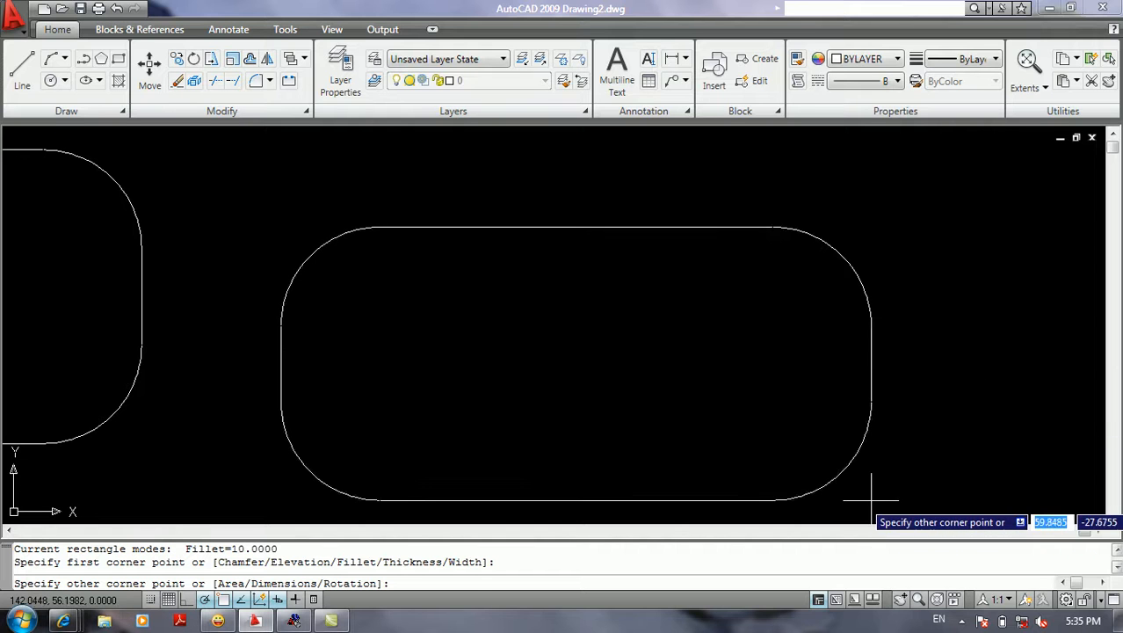
click(857, 472)
Reset the rectangle fillet radius to 0 and draw a sharp-cornered rectangle, about 69 by 23.5 units, overlapping the second rounded one
key(Return)
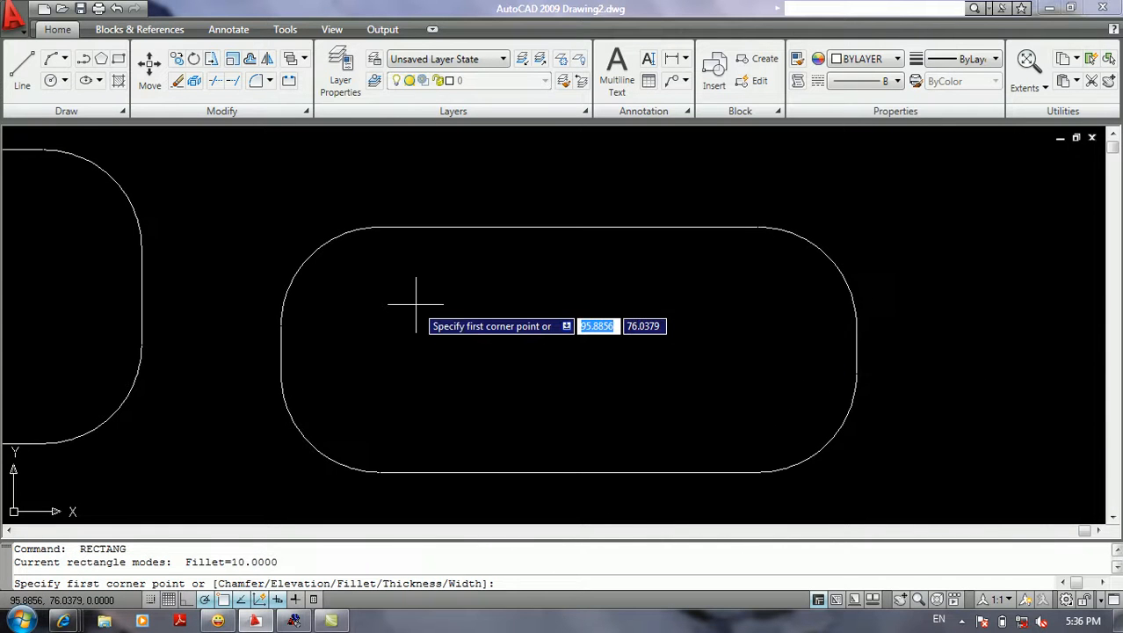
text(f)
key(Return)
text(0)
key(Return)
click(392, 266)
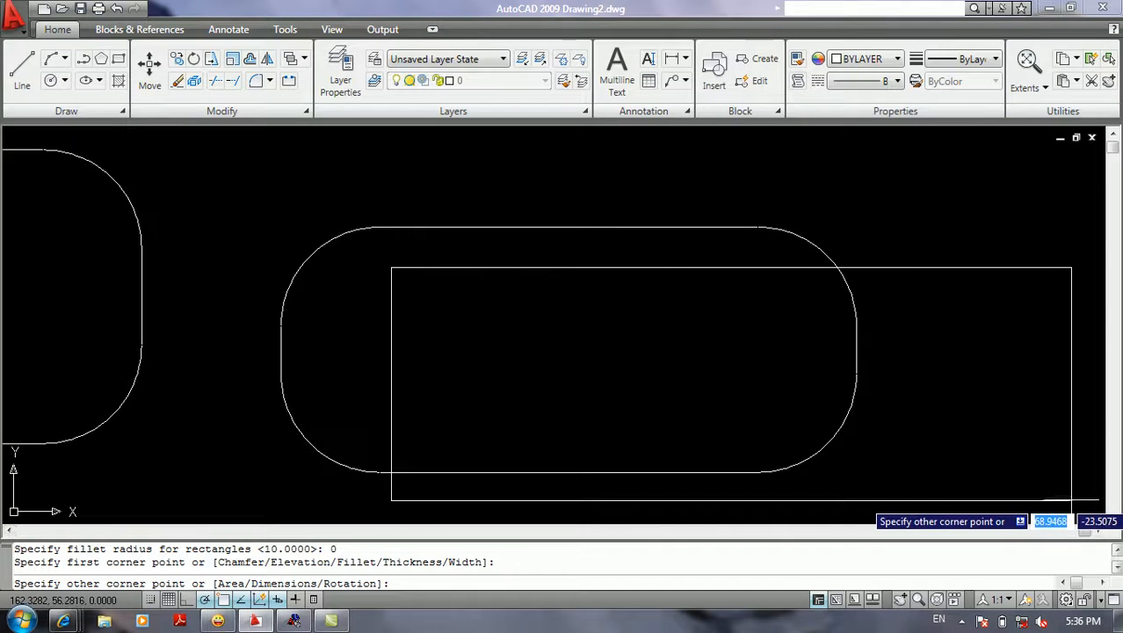
Erase all the shapes from the drawing
middle_drag(606, 349, 716, 319)
text(za)
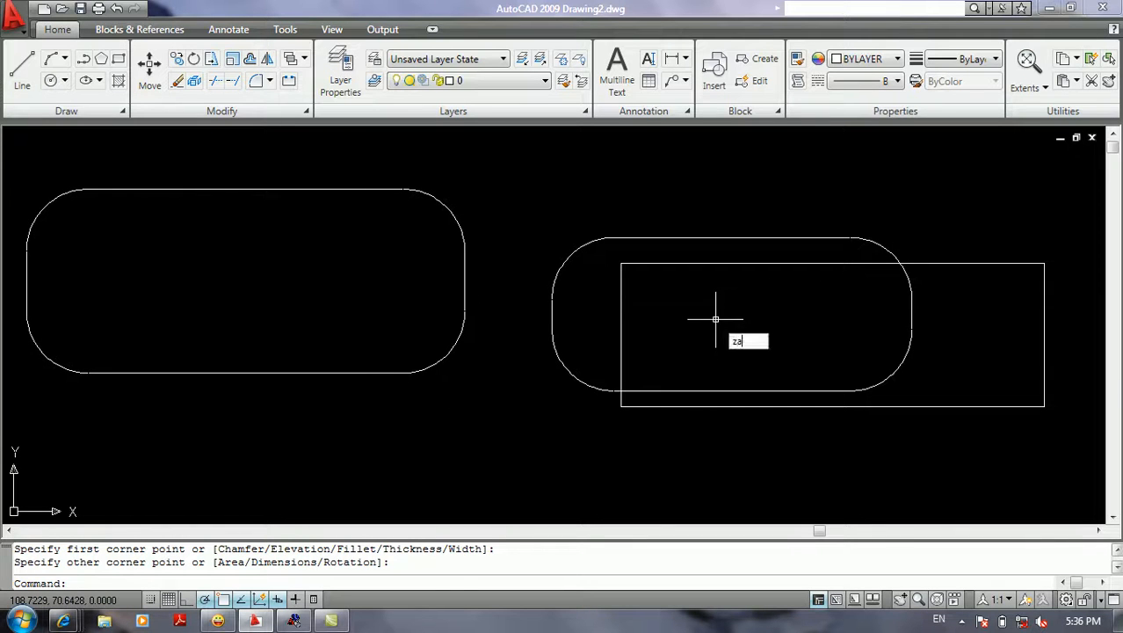
key(Return)
text(a)
key(Return)
scroll(717, 318, down, 4)
middle_drag(717, 323, 649, 371)
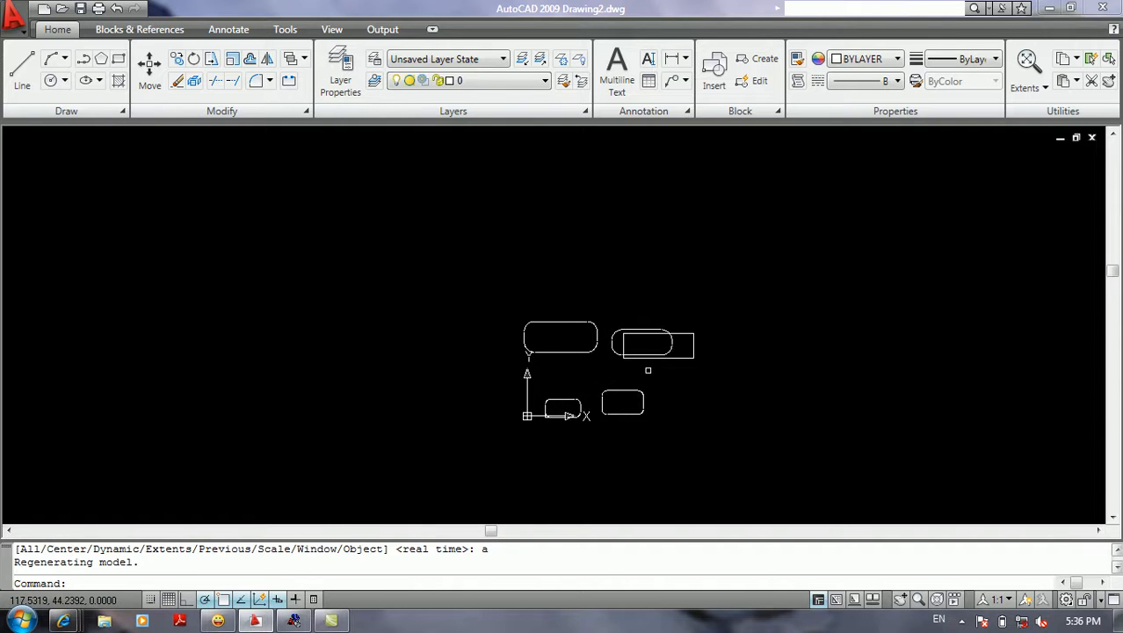
key(ctrl+a)
key(Delete)
Draw a new sharp-cornered rectangle in the middle of the empty drawing area
text(rec)
key(Return)
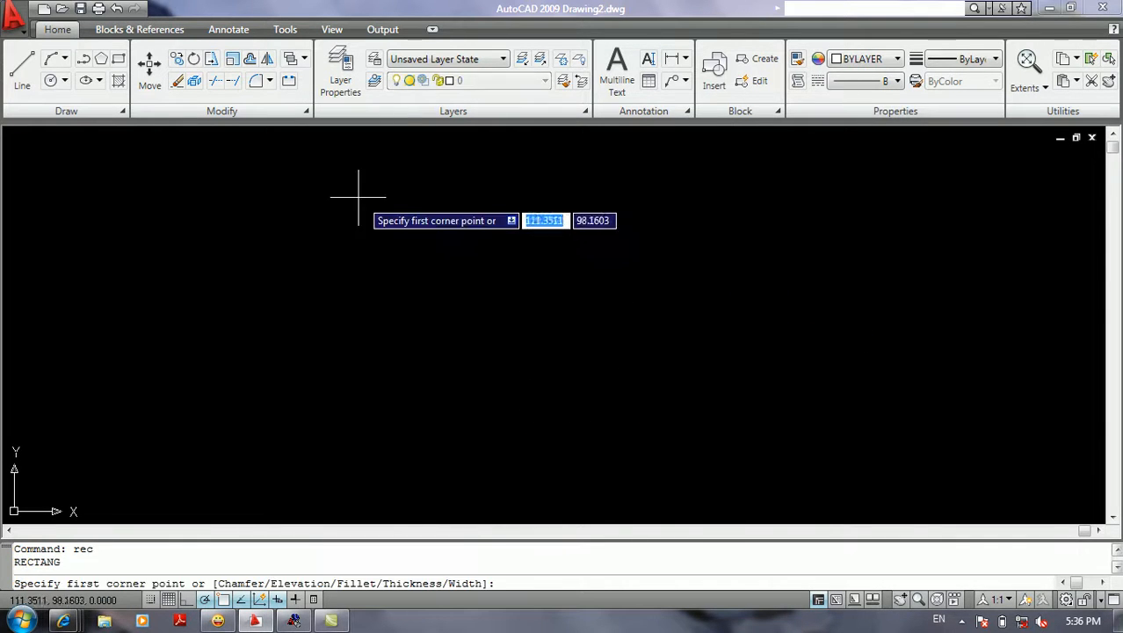
click(346, 187)
click(712, 402)
Explode the new rectangle into separate lines
text(x)
key(Return)
click(523, 324)
click(426, 415)
key(Return)
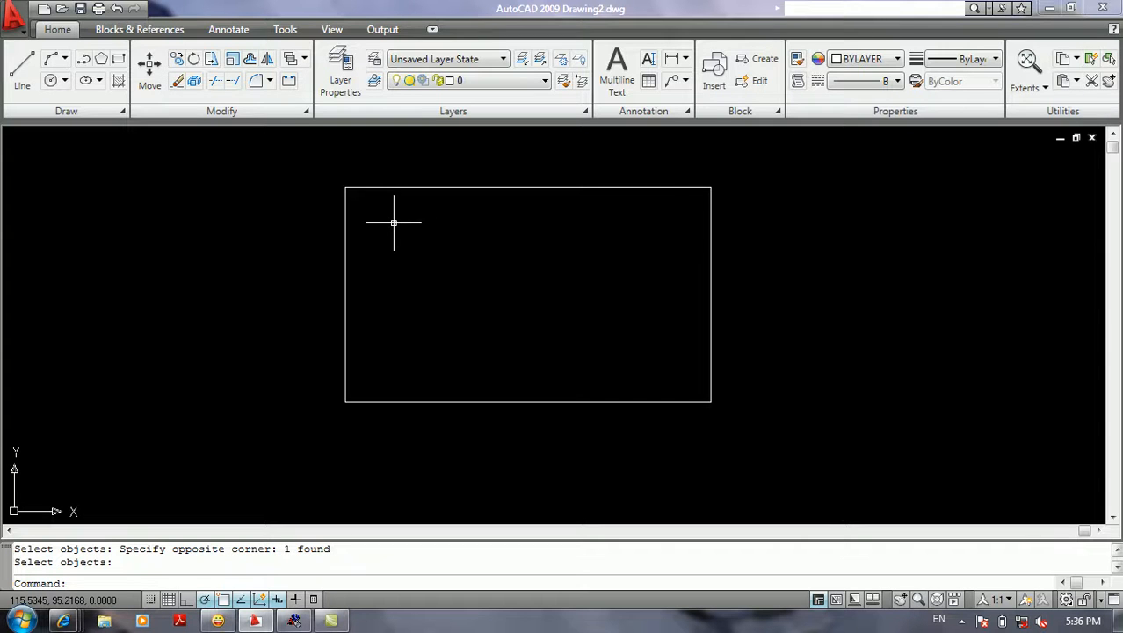
Locate the Chamfer command beside Fillet and among the Modify commands without starting it
click(269, 81)
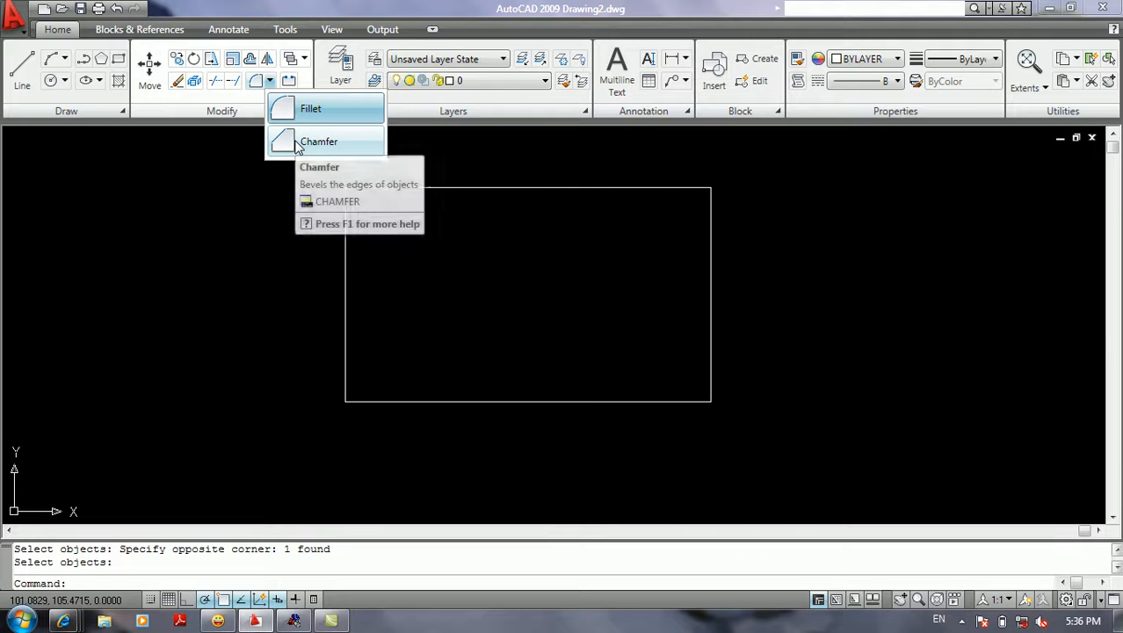
click(138, 193)
click(70, 216)
click(48, 158)
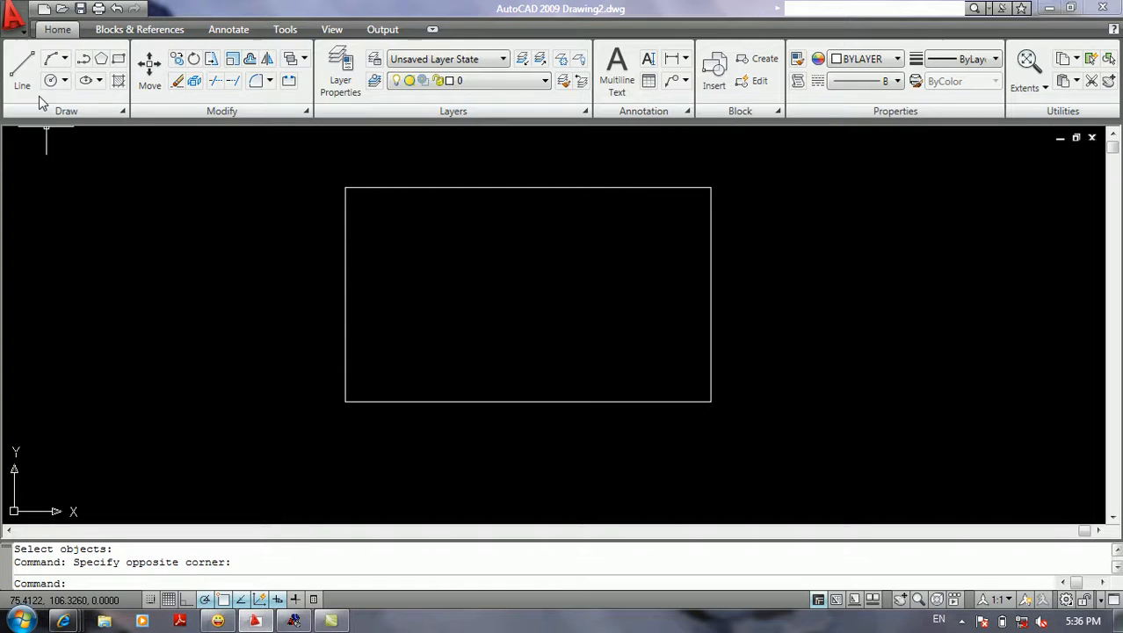
click(14, 17)
mouse_move(86, 207)
scroll(231, 290, down, 3)
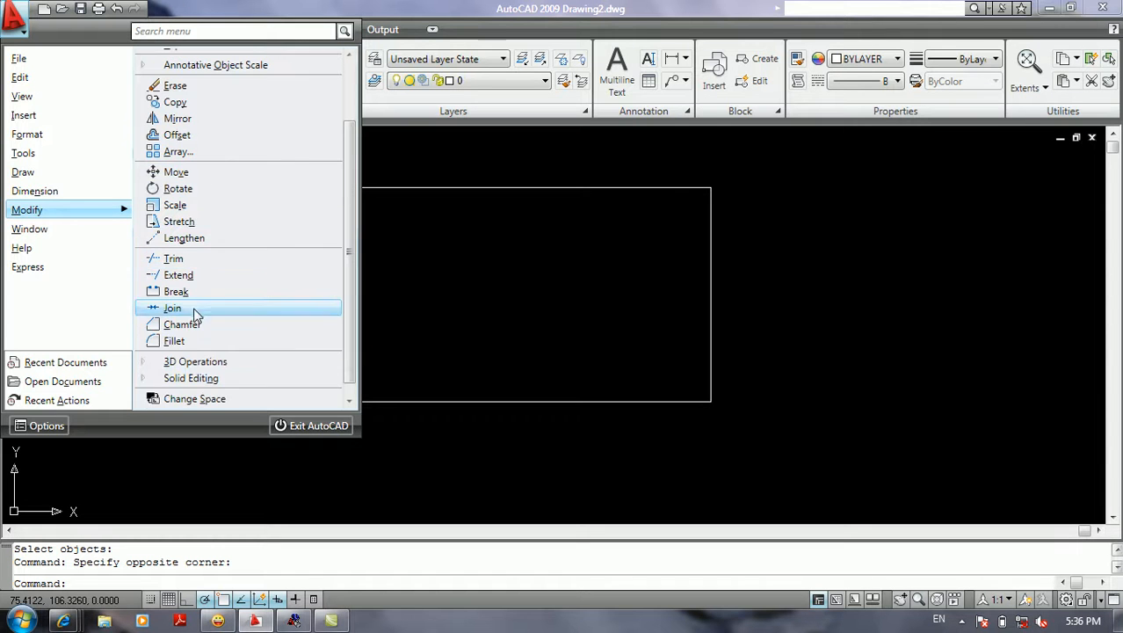
click(479, 292)
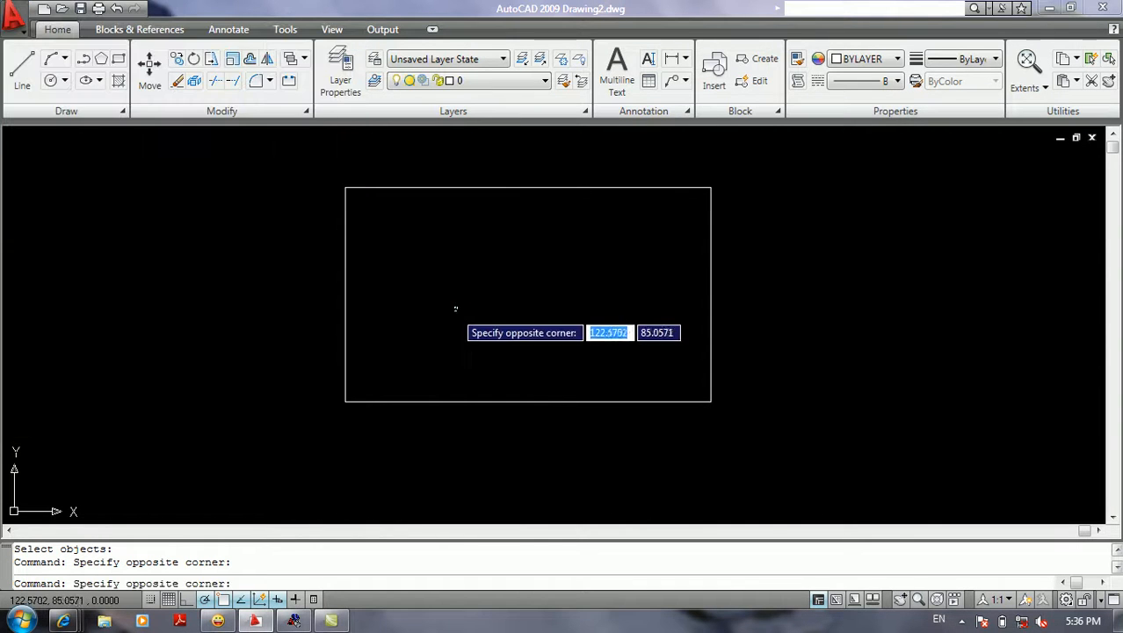
Chamfer the rectangle's upper-left corner using the Distance option with first and second distances of 3
text(cha)
key(Return)
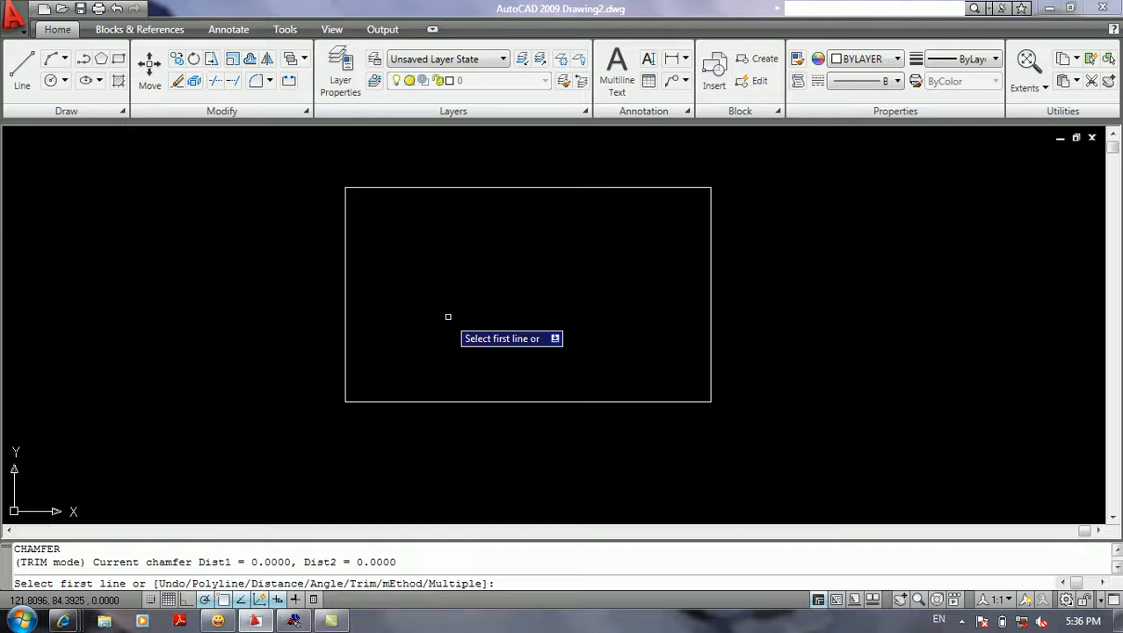
text(d)
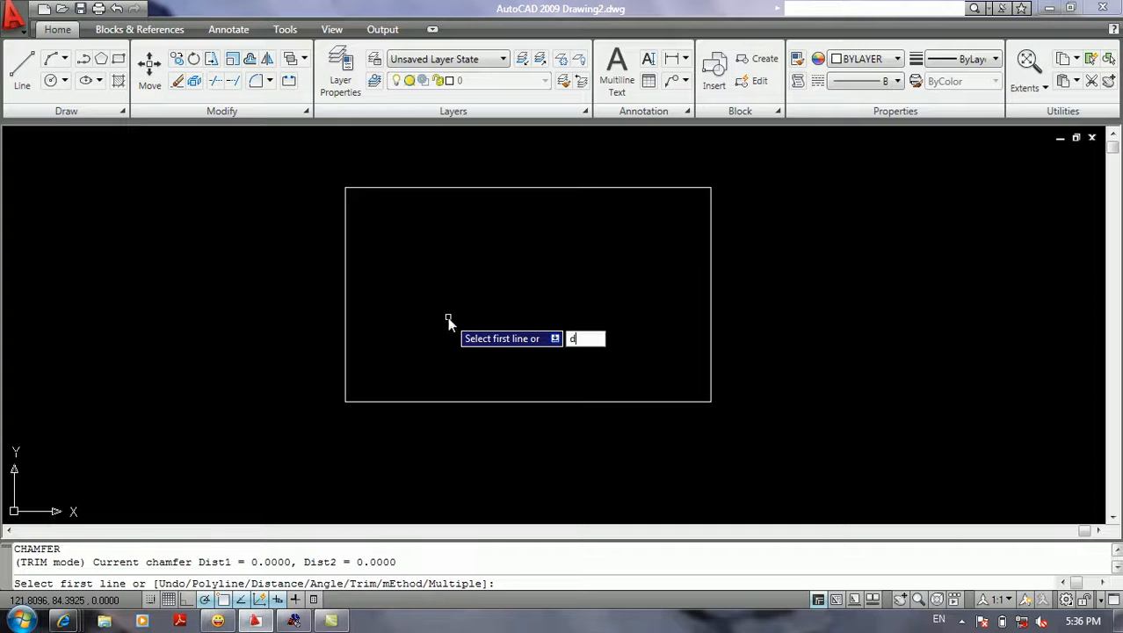
key(Return)
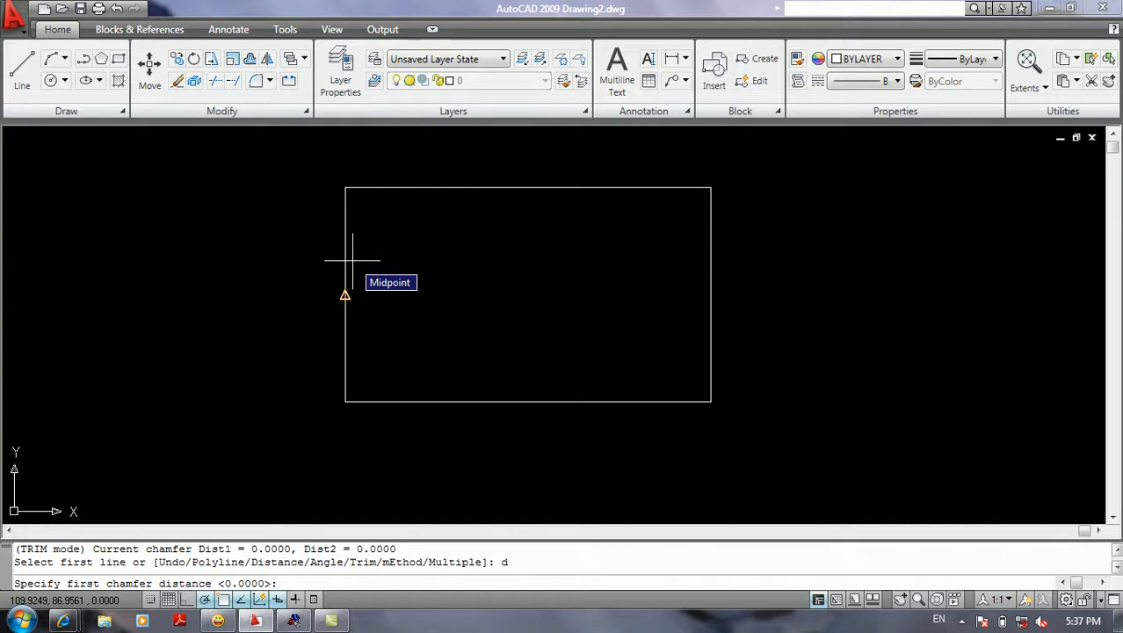
text(3)
key(Return)
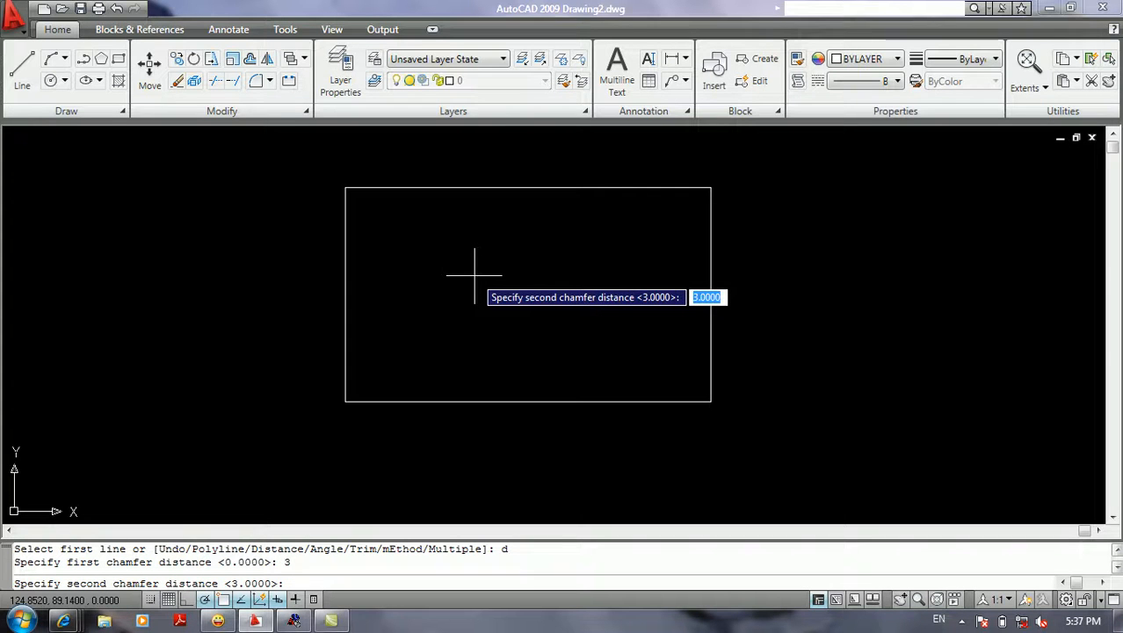
text(3)
key(Return)
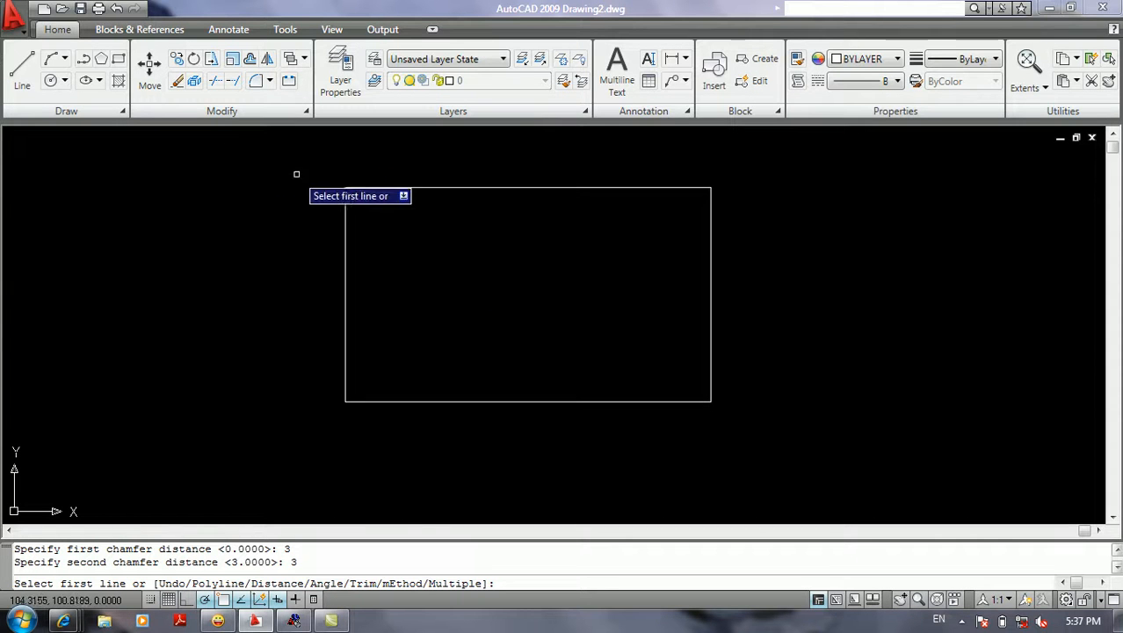
click(350, 188)
click(345, 201)
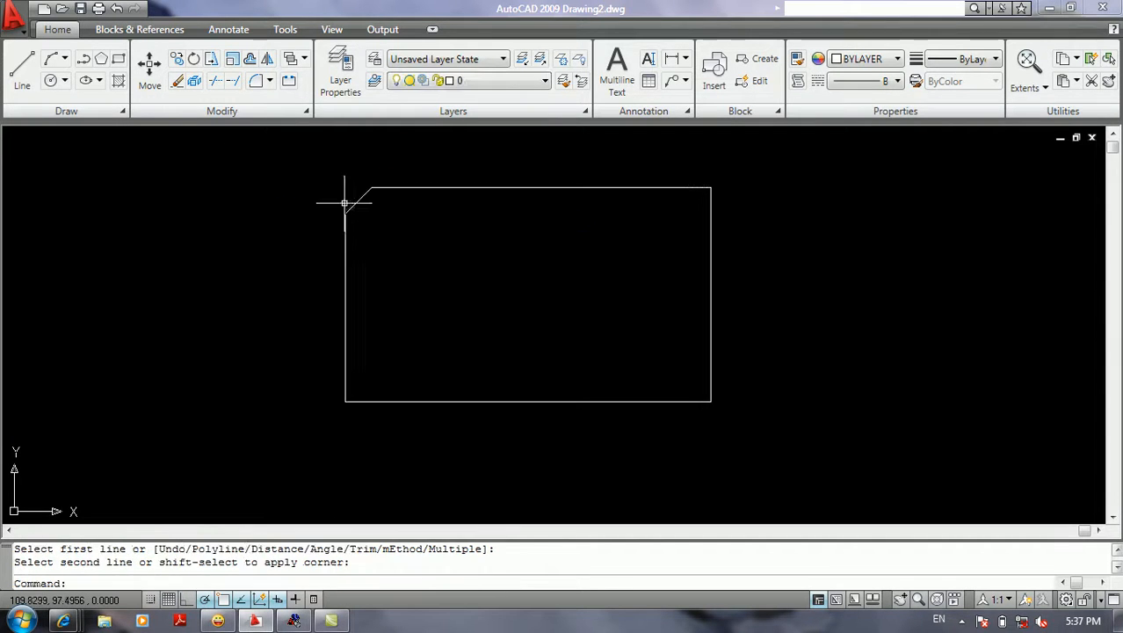
Chamfer the lower-left corner between the left and bottom edges with the same distances
key(Return)
click(345, 282)
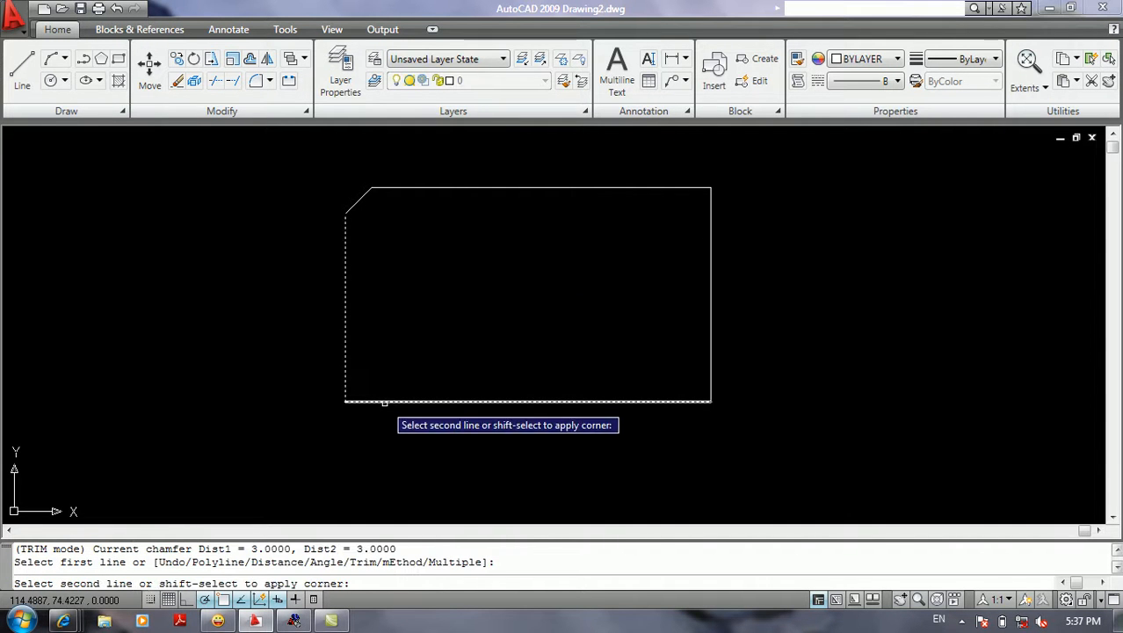
click(384, 403)
Chamfer both right-hand corners in a single Chamfer run using the Multiple option
key(Return)
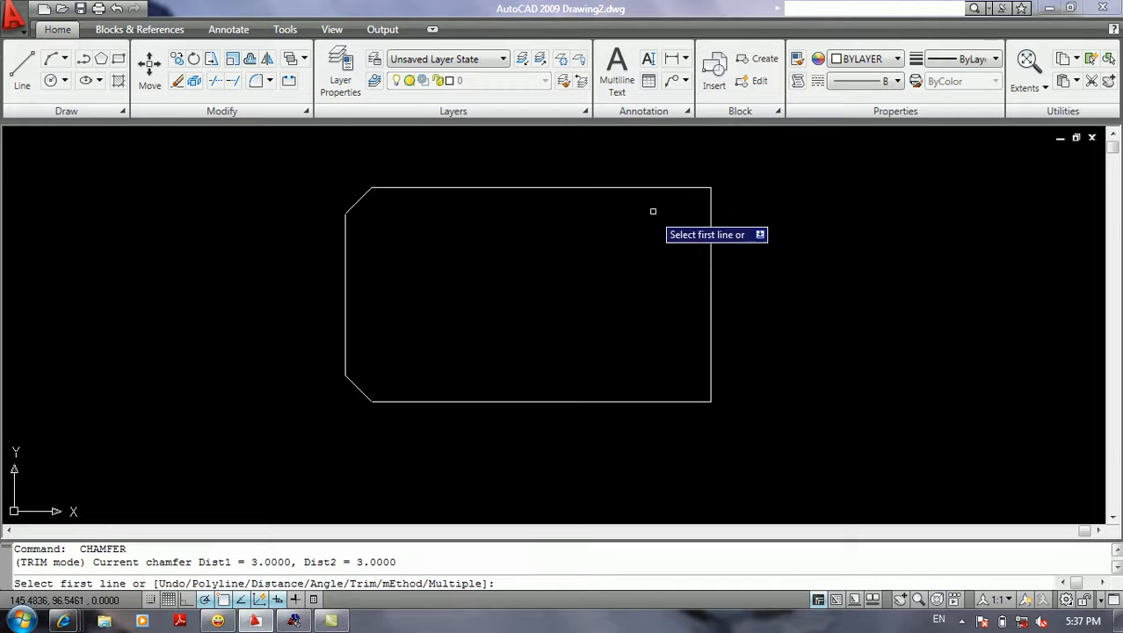
text(m)
key(Return)
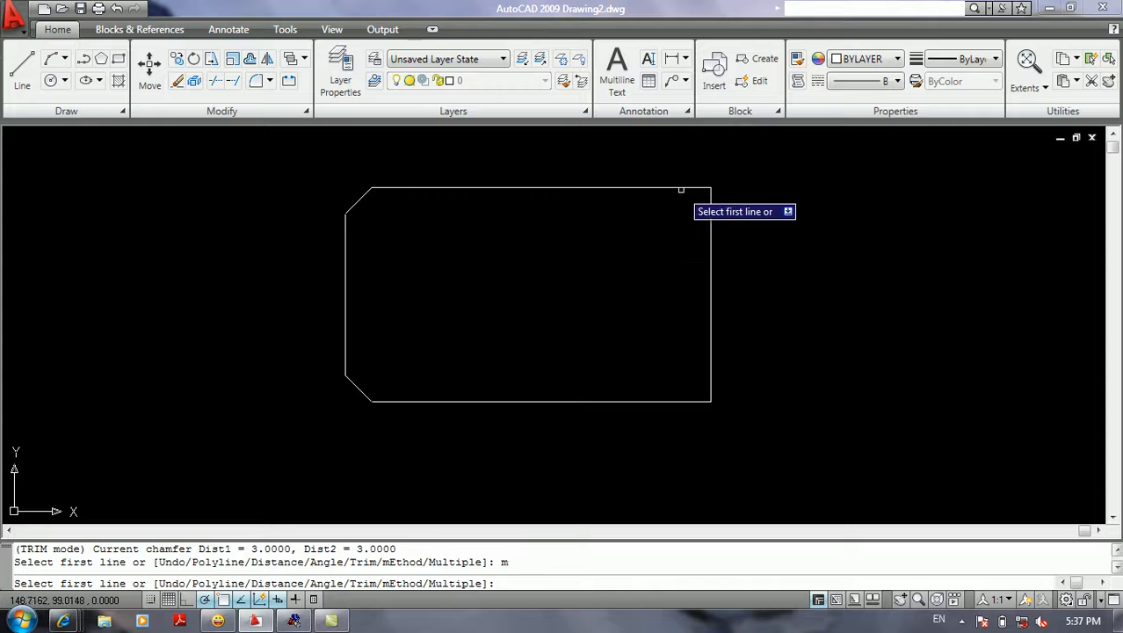
click(688, 189)
click(710, 202)
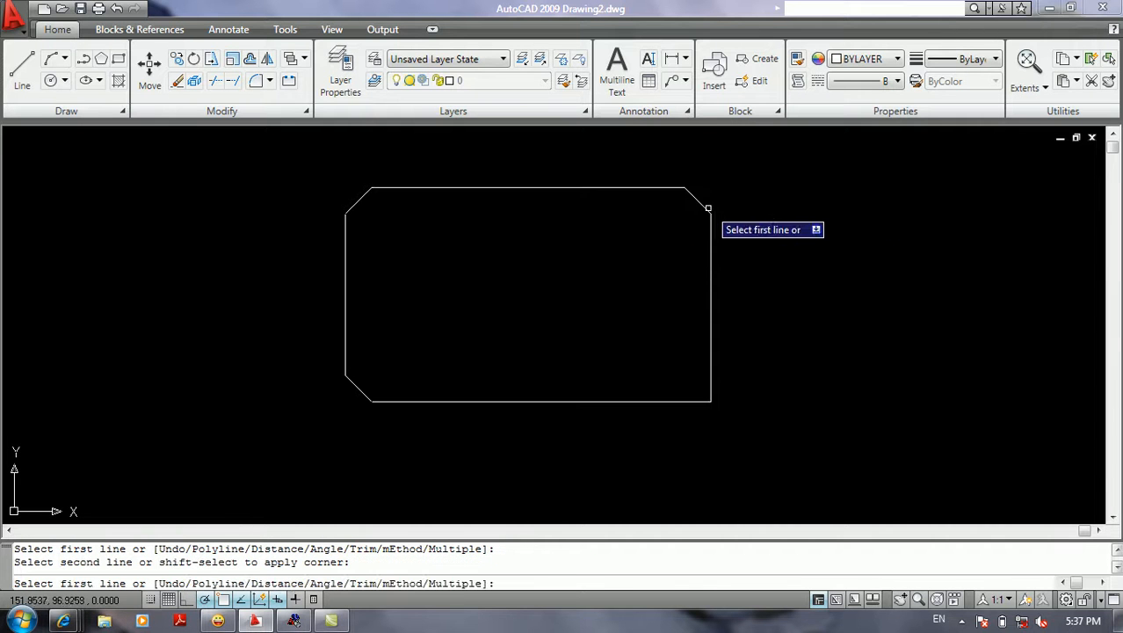
click(708, 287)
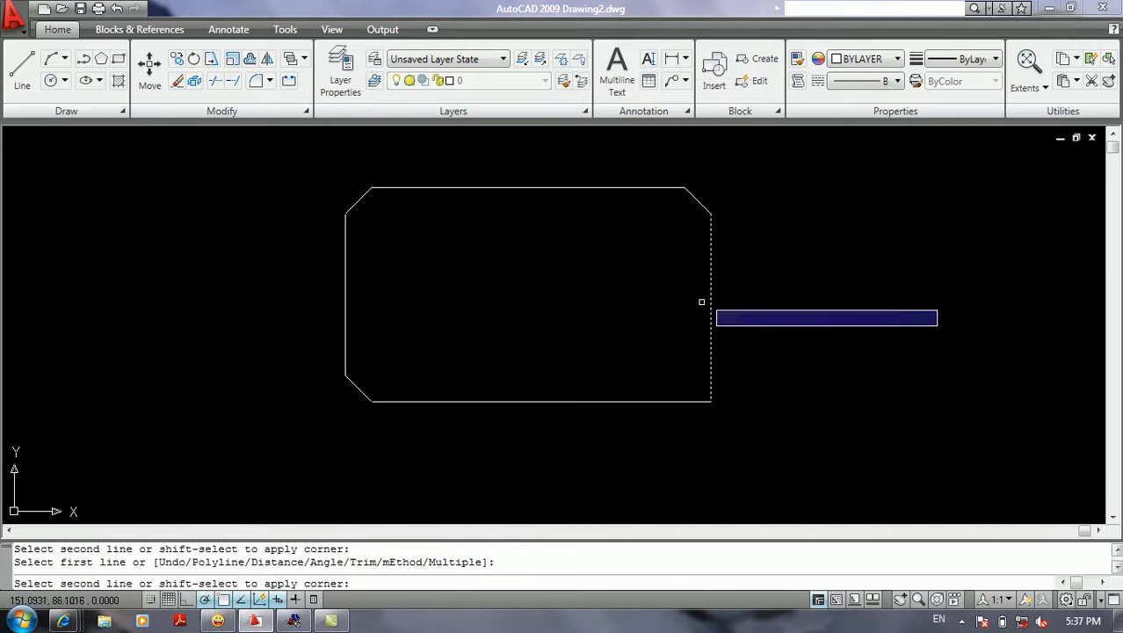
click(689, 400)
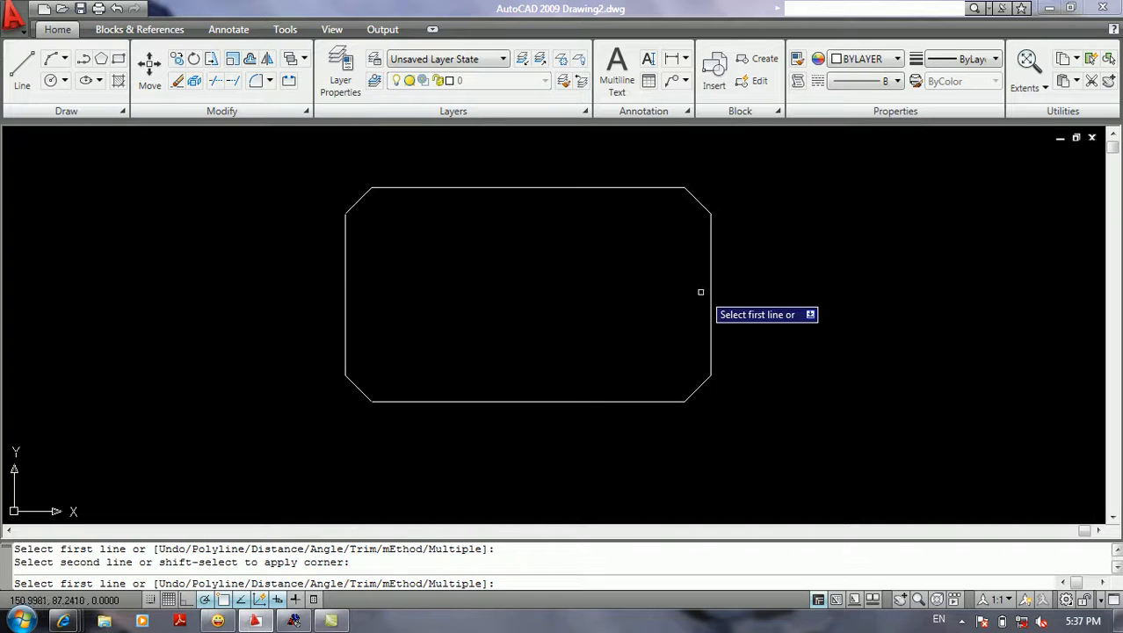
Undo the two right-hand chamfers with the command's Undo option and end the Chamfer command
text(u)
key(Return)
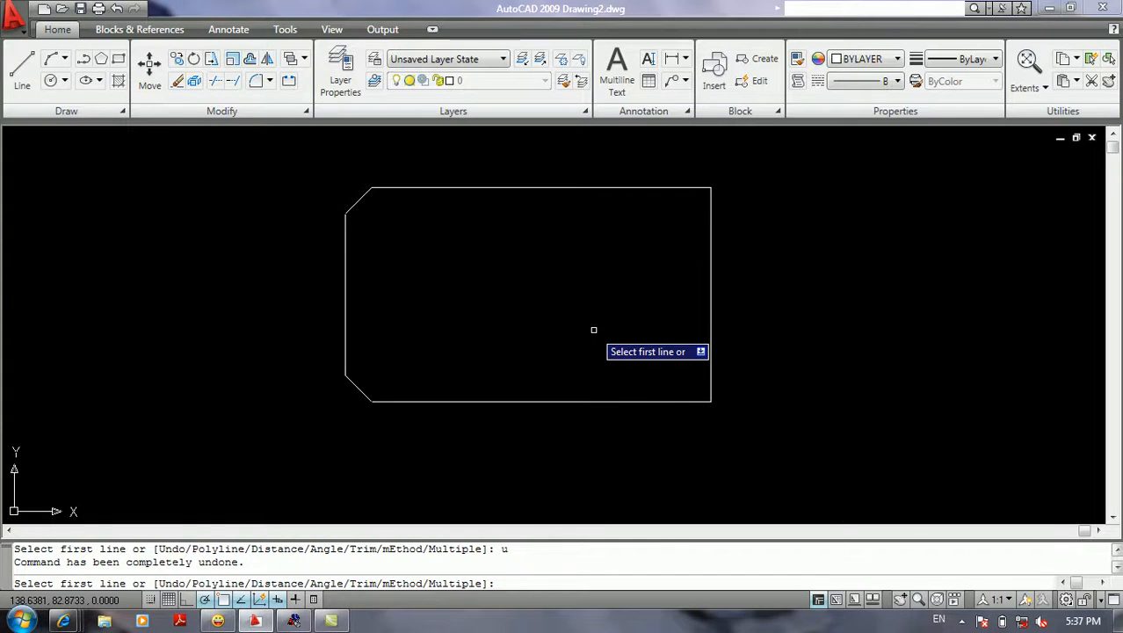
key(Return)
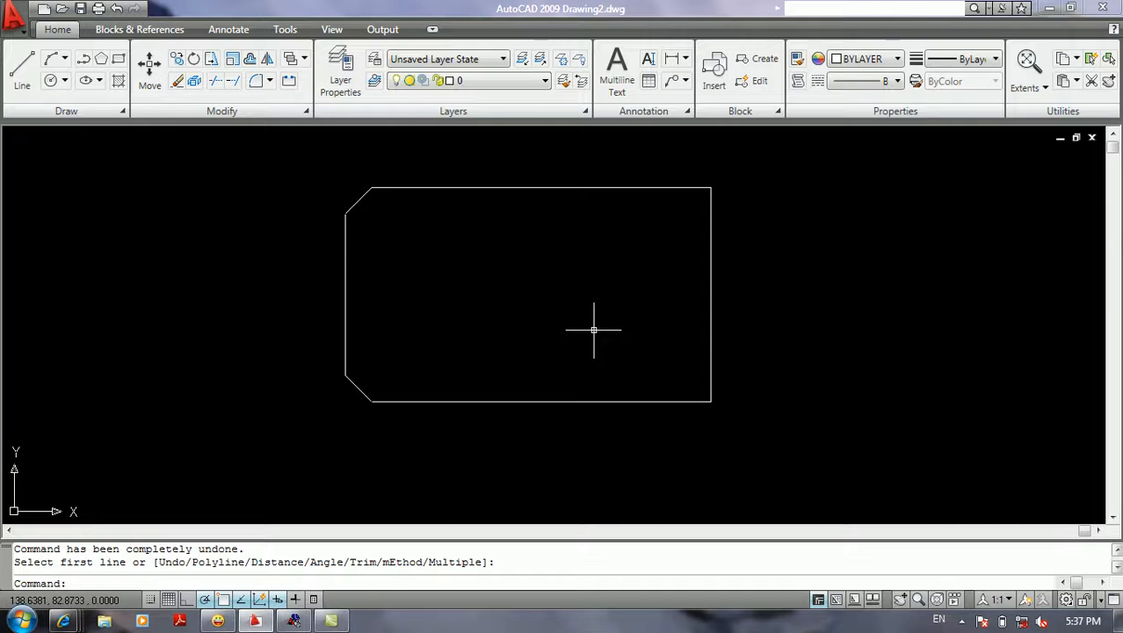
Examine the upper-left chamfer line and the sharp upper-right corner up close
click(358, 200)
scroll(358, 201, up, 5)
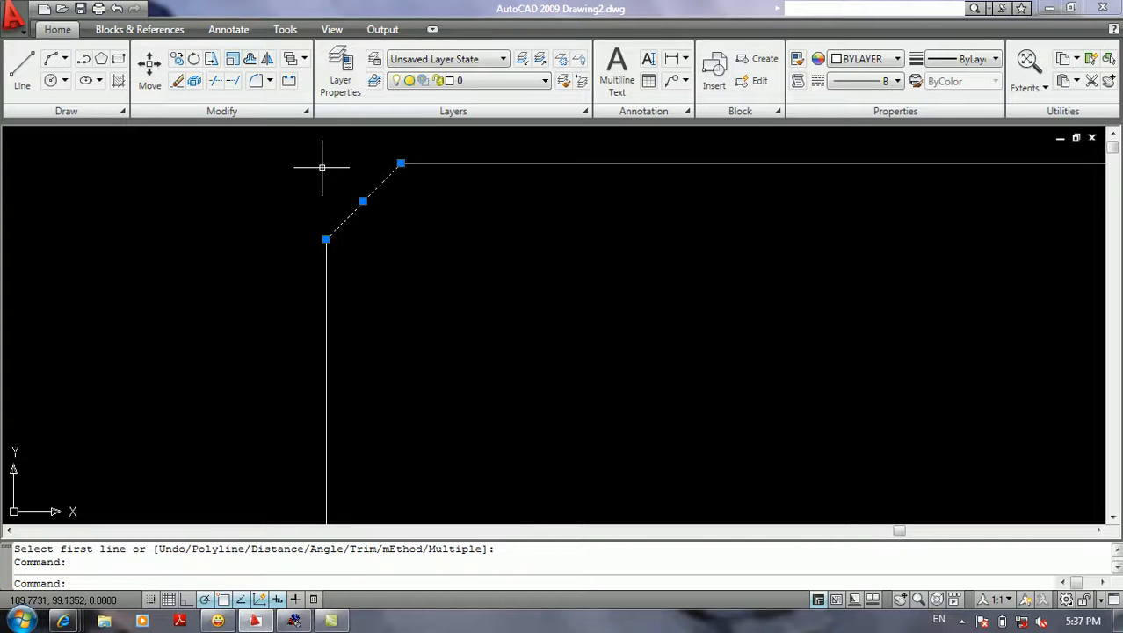
scroll(334, 194, down, 6)
scroll(571, 202, up, 3)
scroll(615, 202, up, 2)
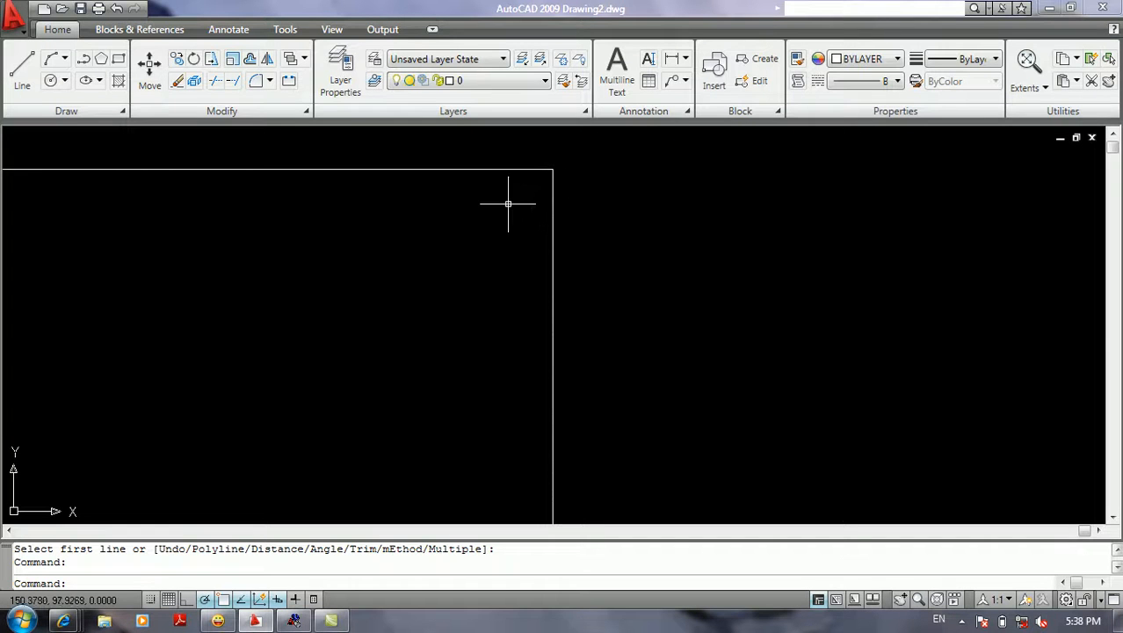
scroll(516, 202, down, 2)
middle_drag(484, 209, 560, 255)
key(Escape)
scroll(455, 255, down, 2)
middle_drag(455, 255, 618, 284)
Chamfer the upper-right corner using the Angle option, with length 6 and angle 36 from the top edge
text(cg)
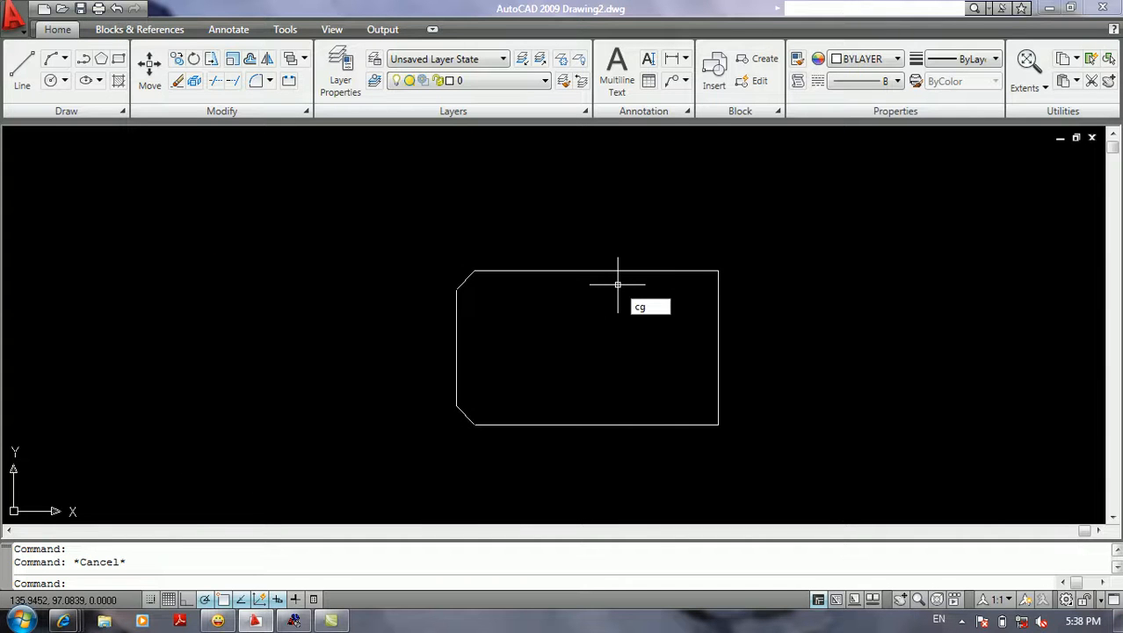
text(ha)
key(Return)
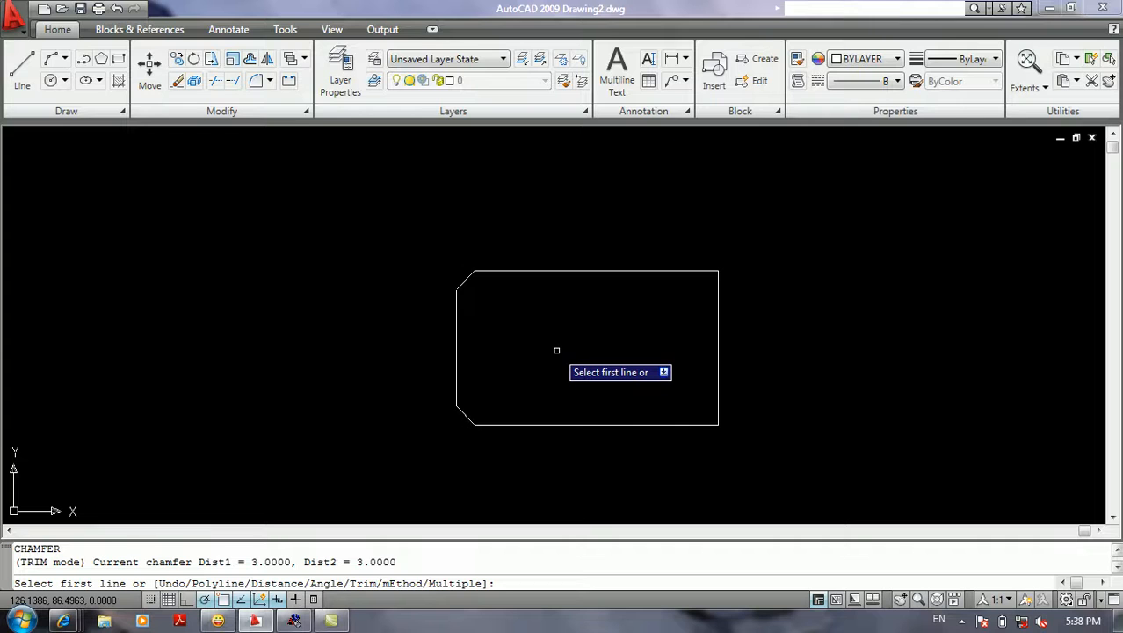
text(a)
key(Return)
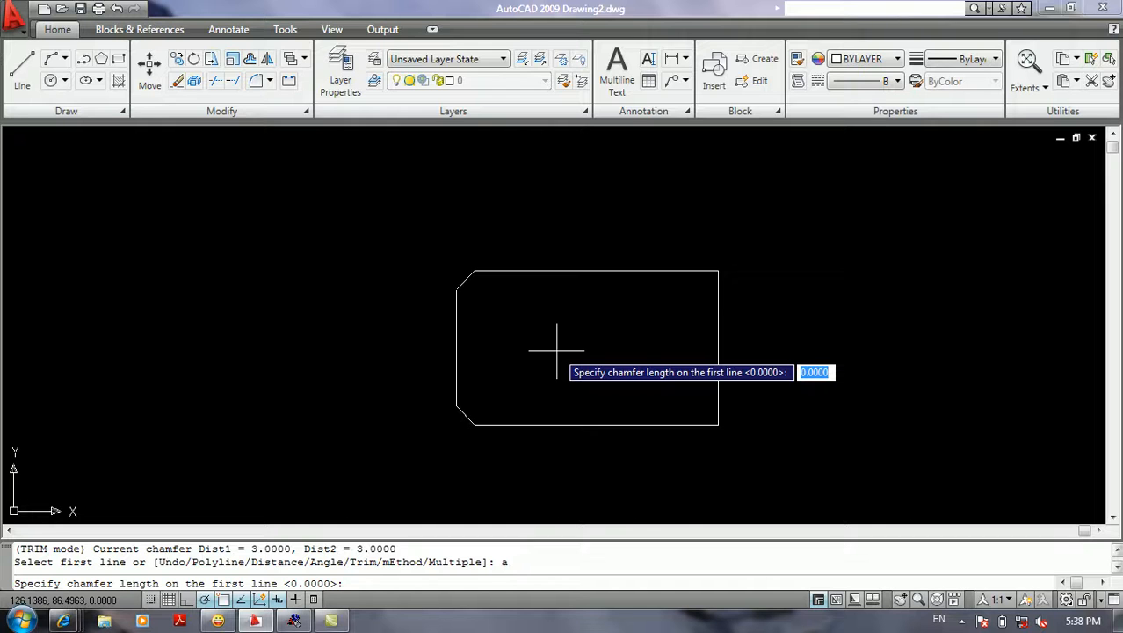
text(6)
key(Return)
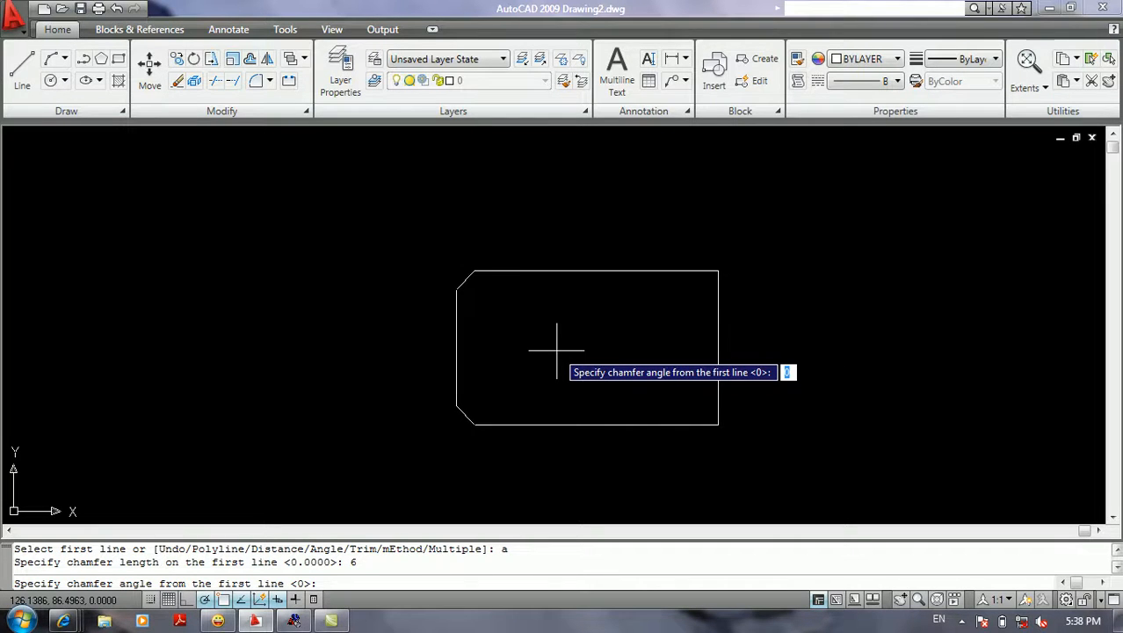
text(36)
key(Return)
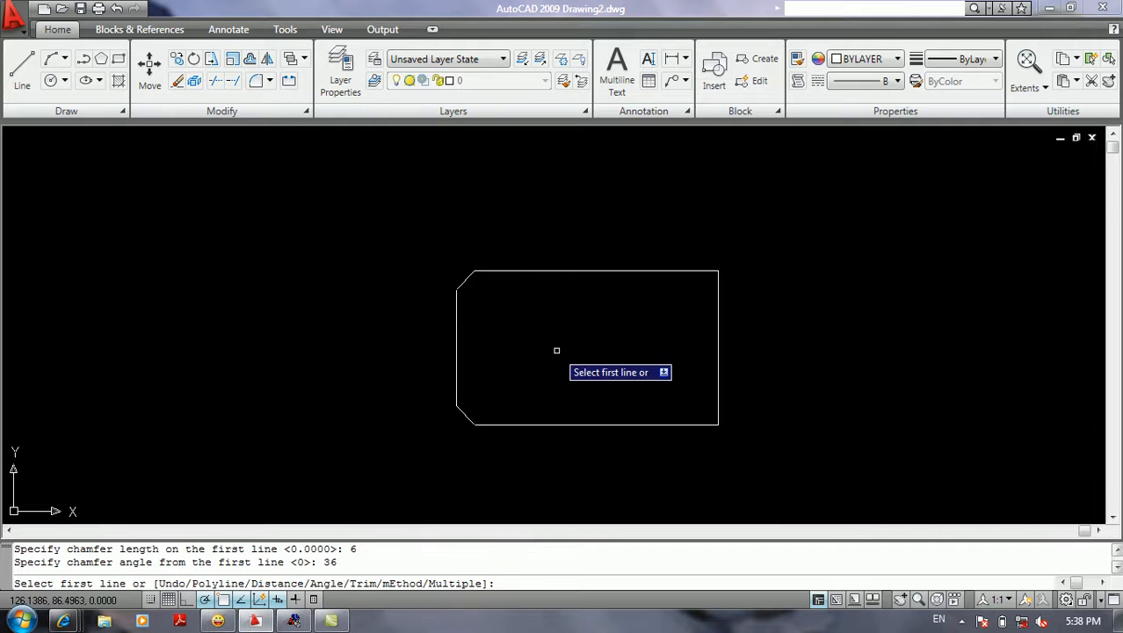
click(677, 273)
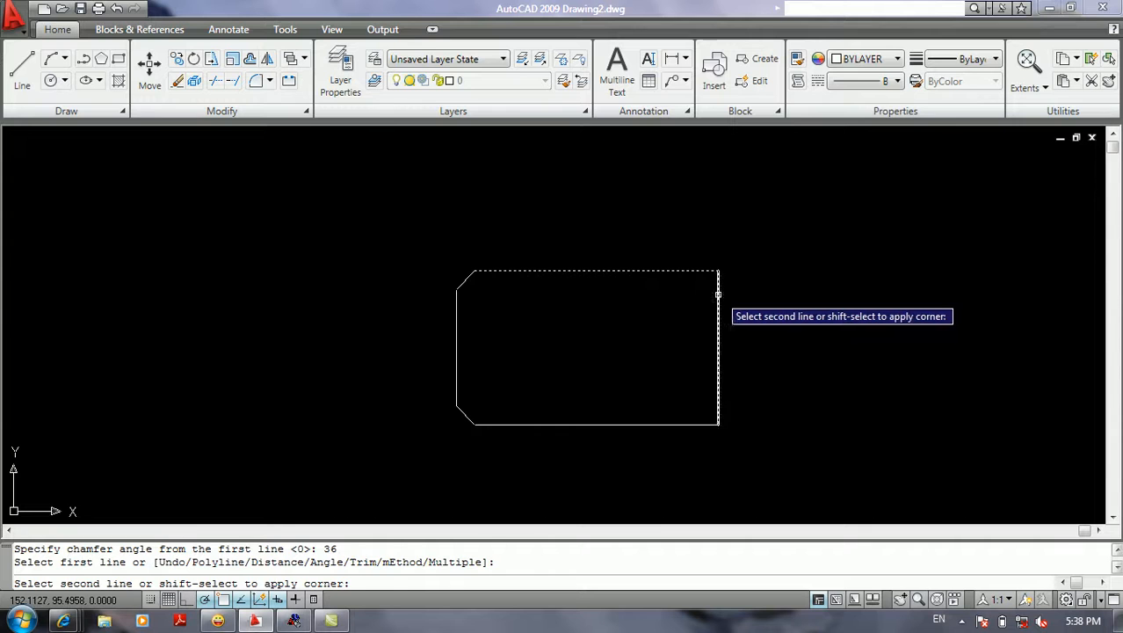
click(719, 294)
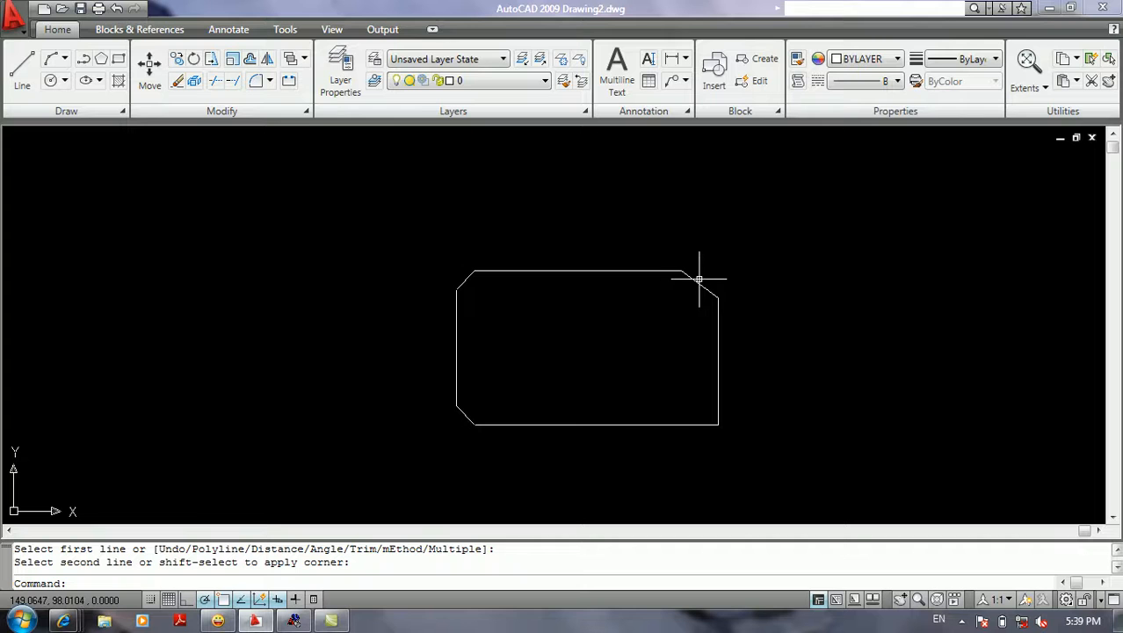
Chamfer the lower-right corner in No trim mode, selecting the bottom edge first and the right edge second
middle_drag(664, 312, 727, 279)
text(c)
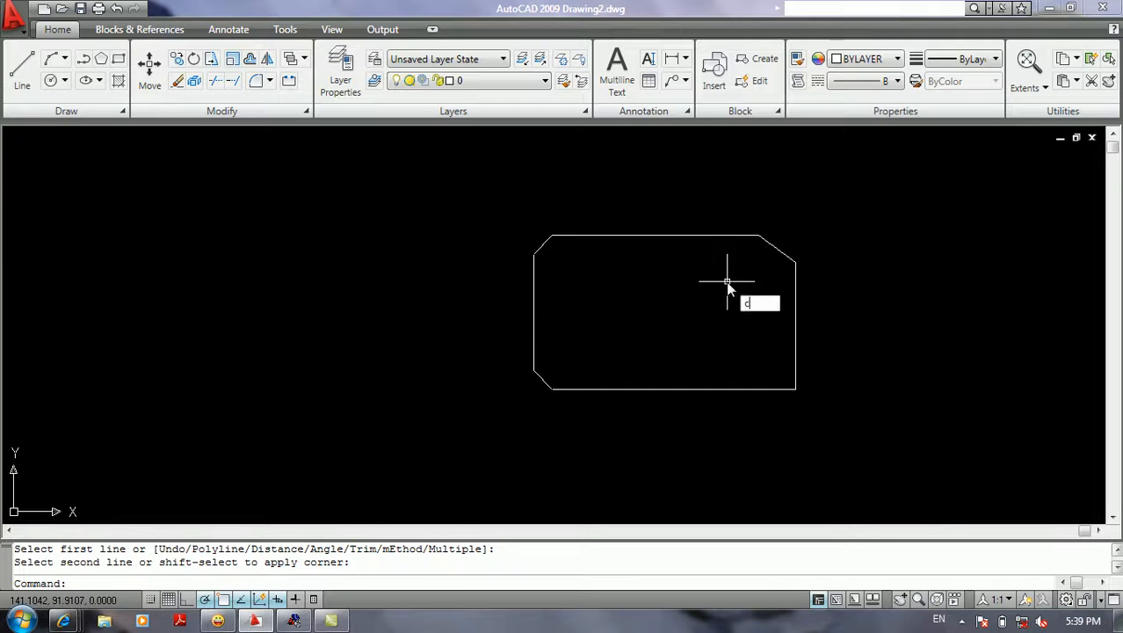
text(ha)
key(Return)
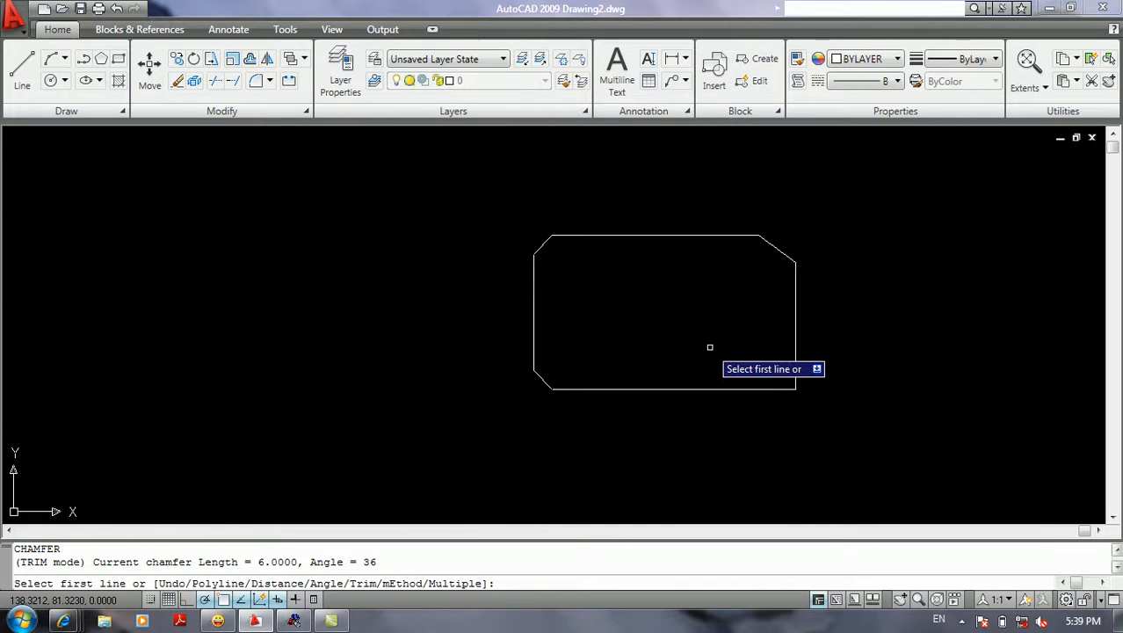
text(t)
key(Return)
click(734, 403)
click(752, 387)
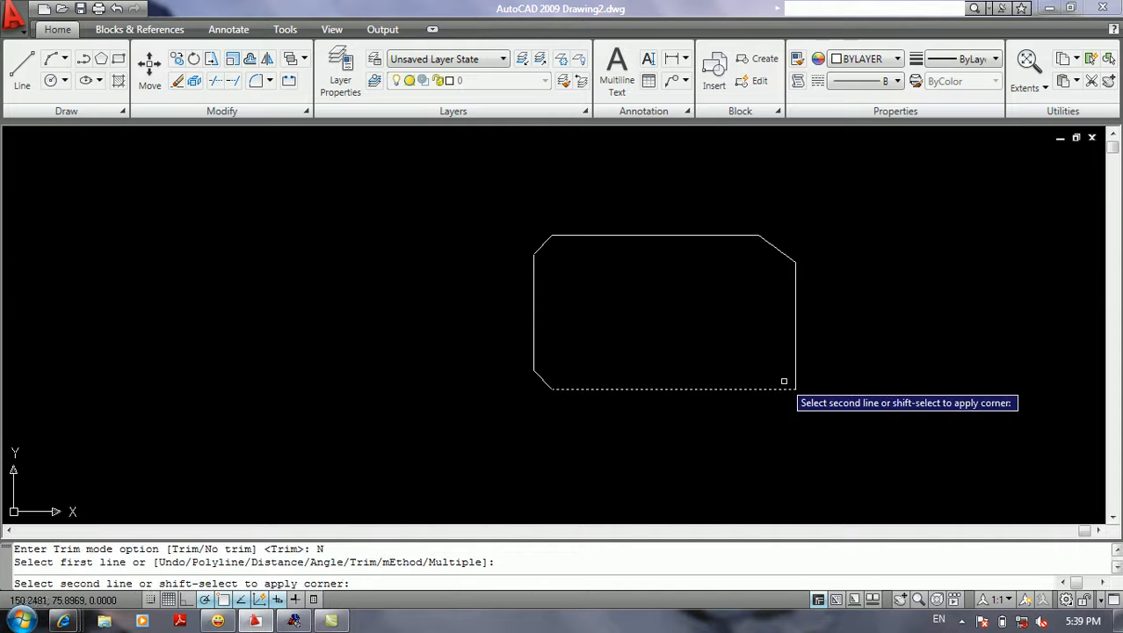
click(796, 372)
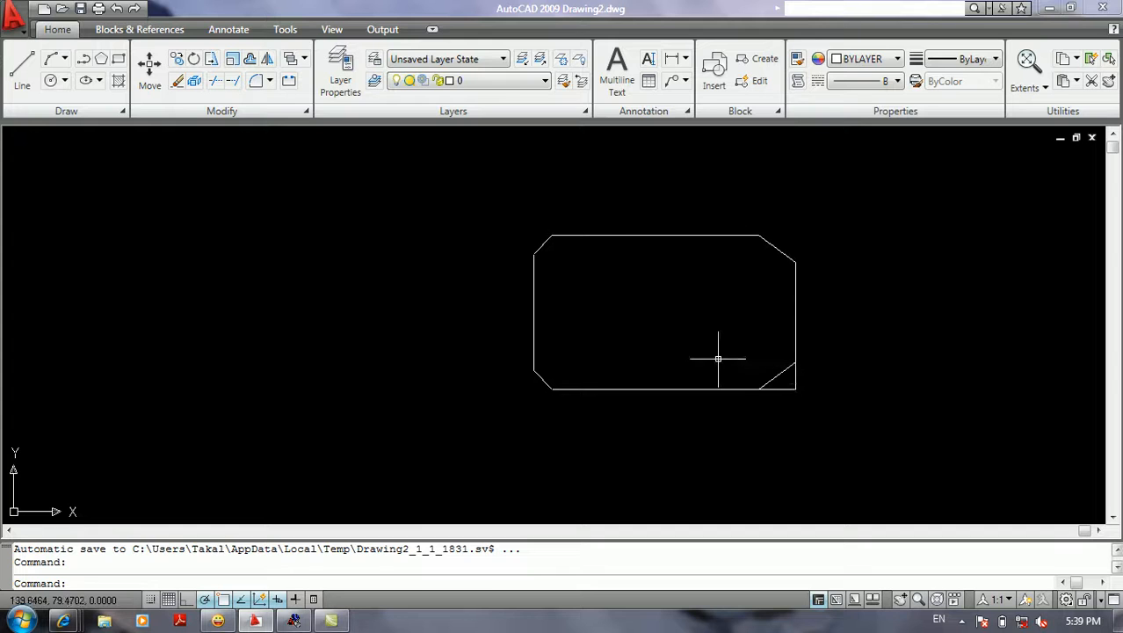
Switch the Chamfer command back to Trim mode and chamfer the lower-right corner again
key(Return)
text(t)
key(Return)
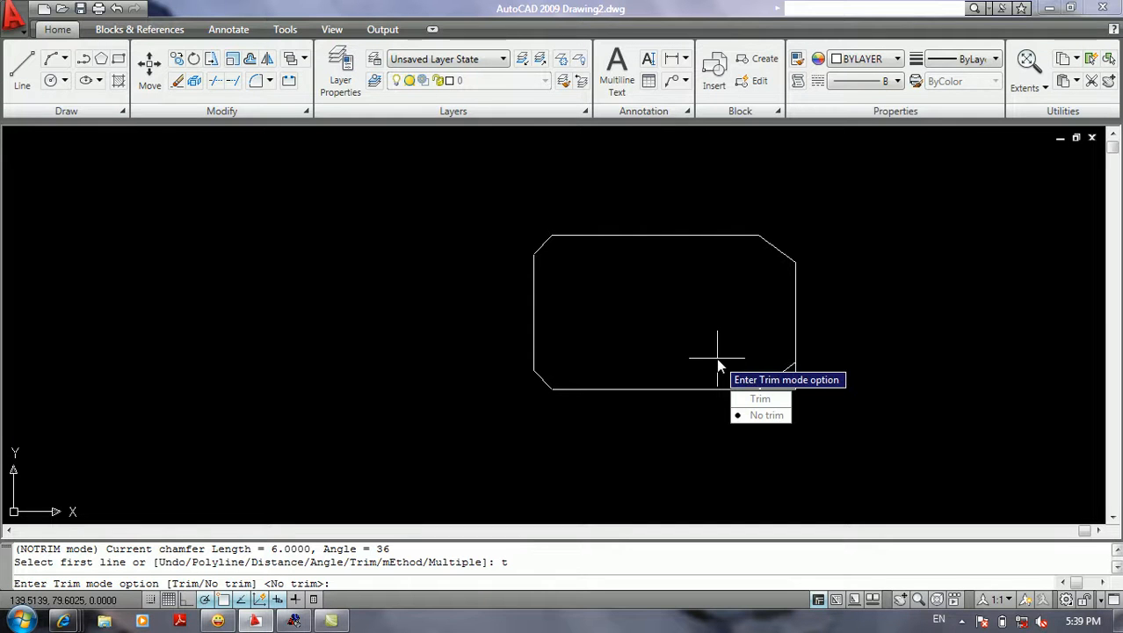
text(t)
key(Return)
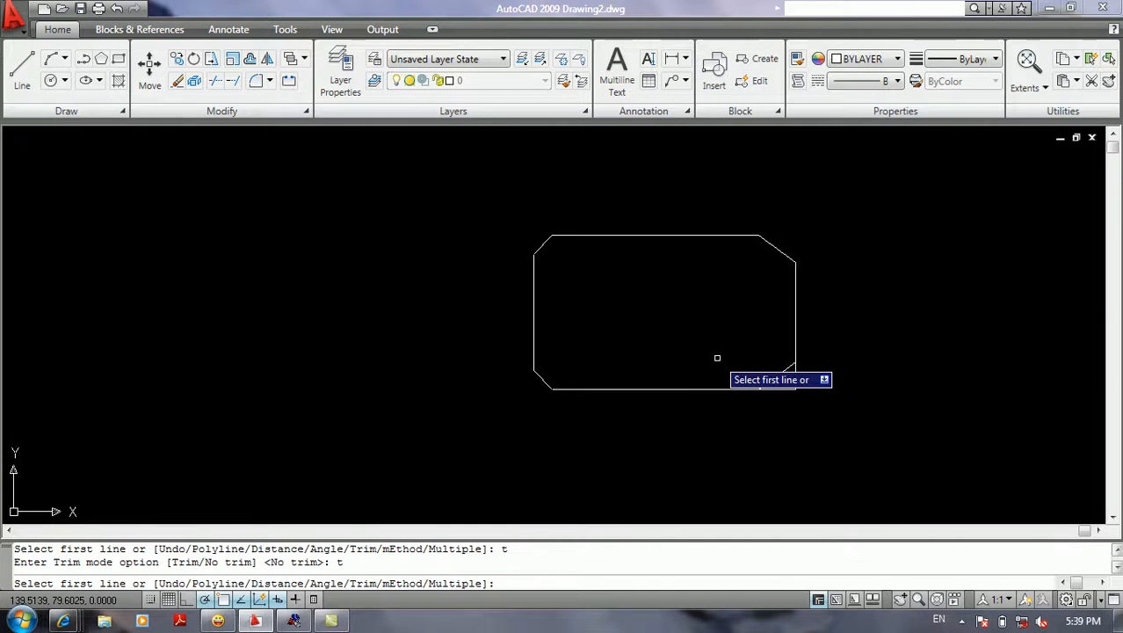
click(761, 387)
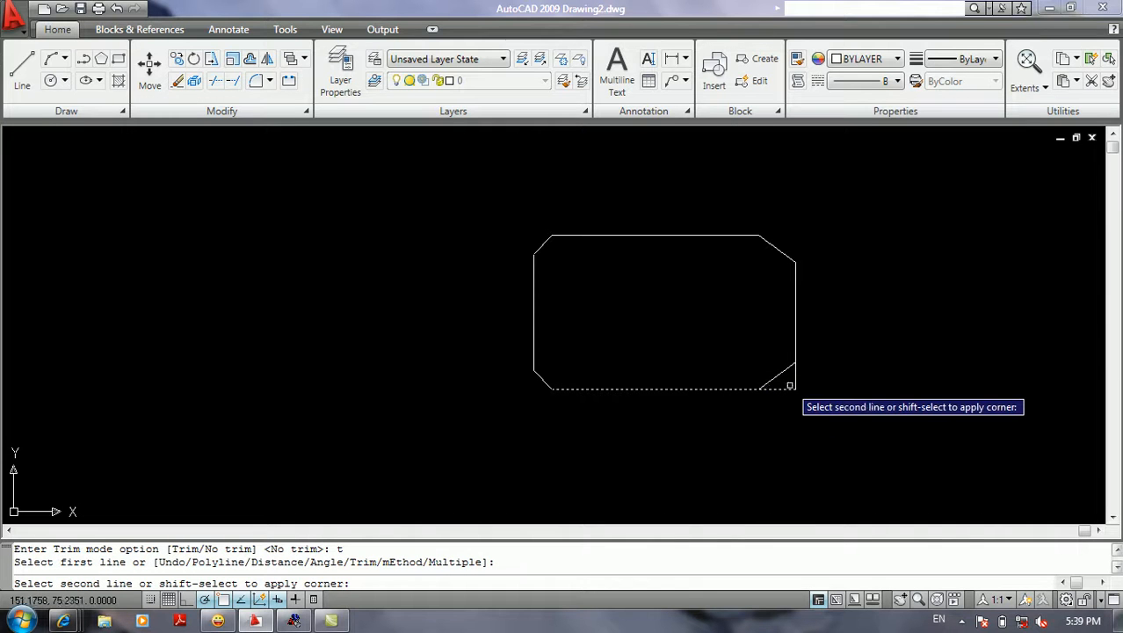
click(793, 380)
Set the Chamfer method to Distance and chamfer the bottom edge with the slanted line at the lower-left corner
right_click(795, 342)
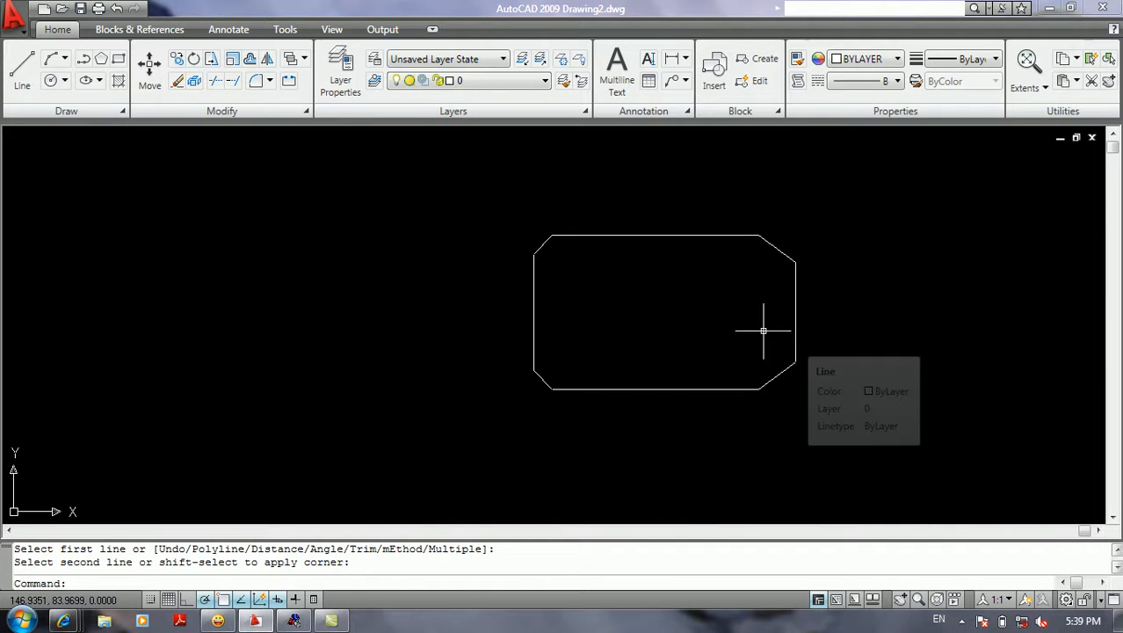
click(835, 362)
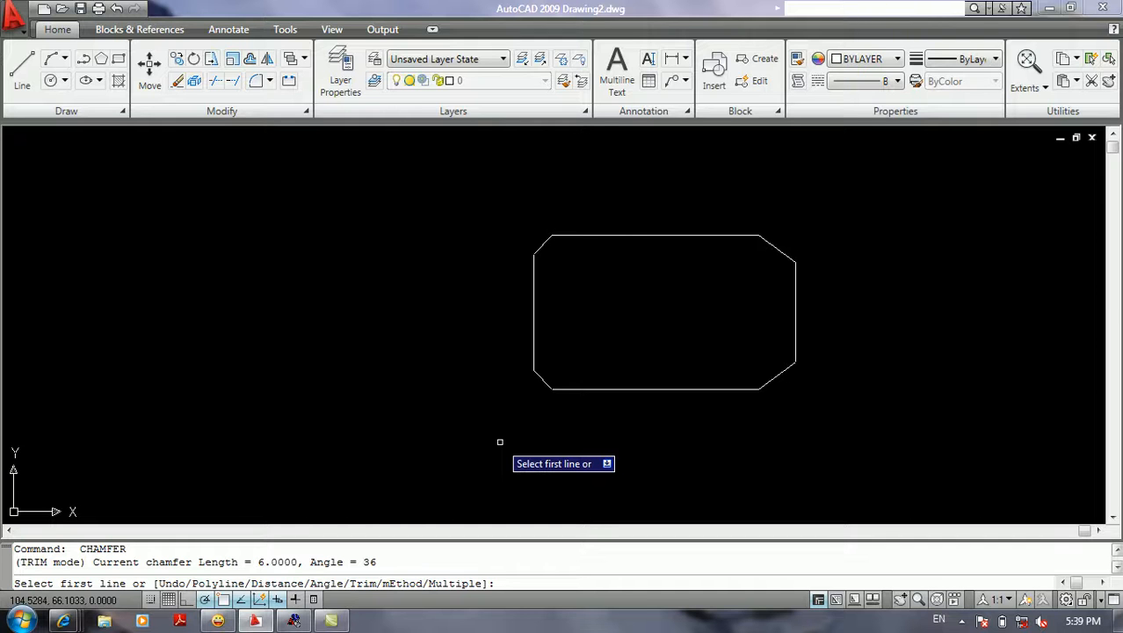
text(e)
key(Return)
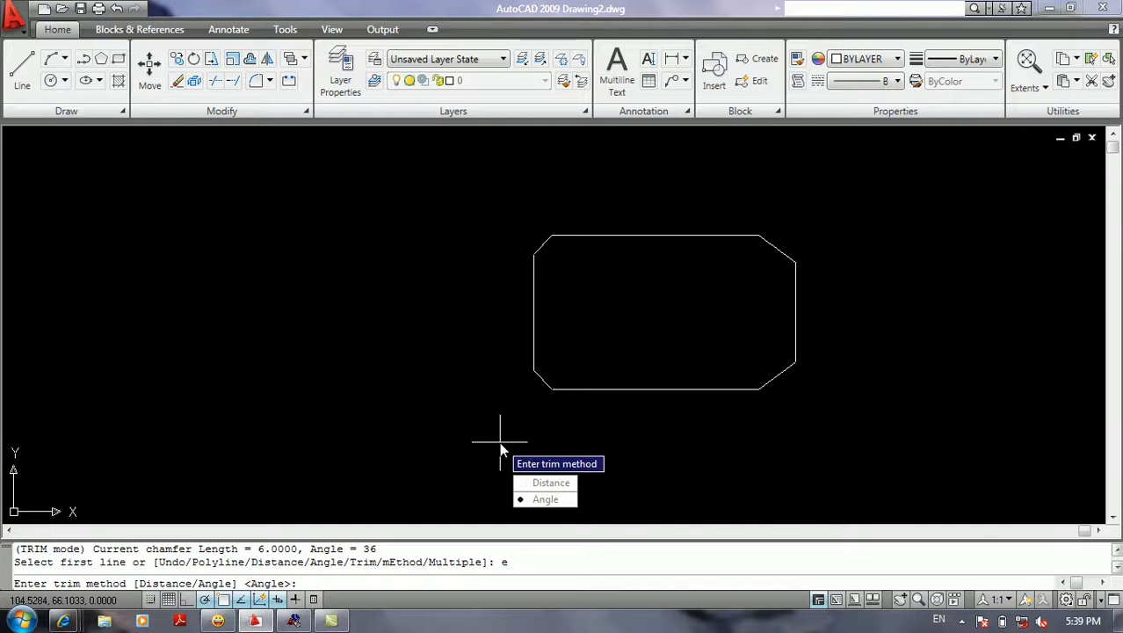
key(Down)
key(Return)
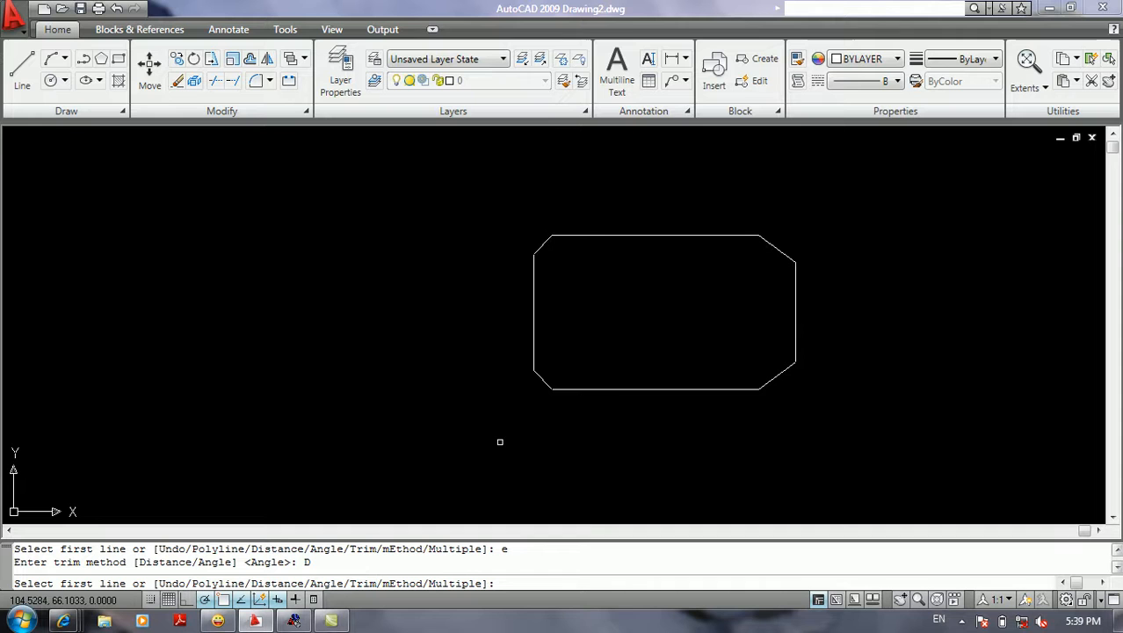
click(603, 386)
click(536, 379)
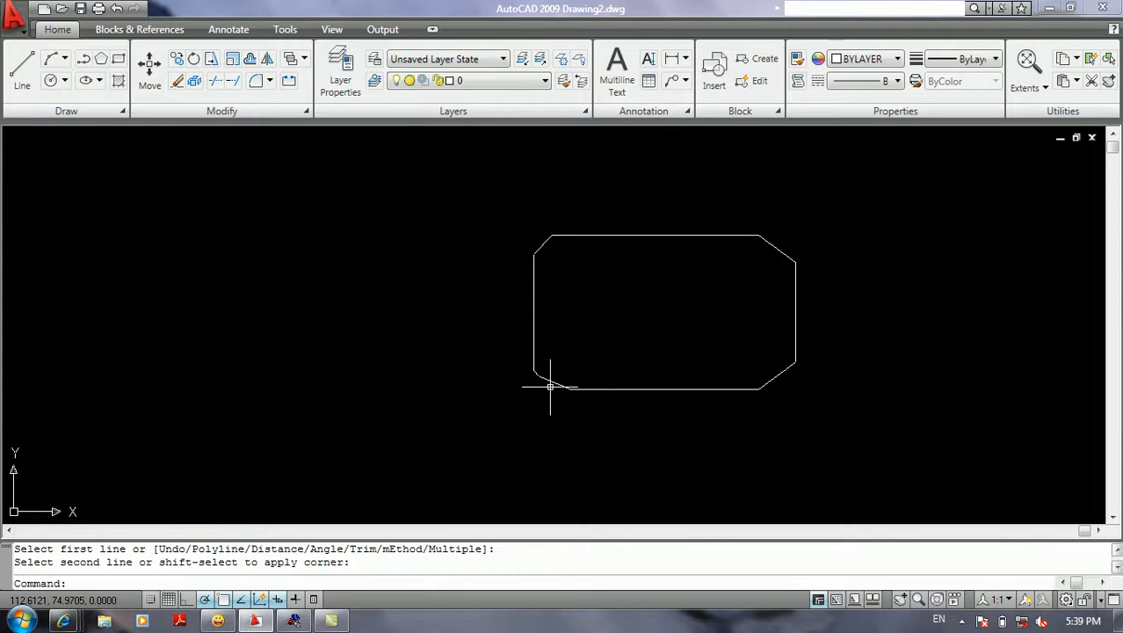
Set the Chamfer method to Angle and try to chamfer the top edge with the slanted line at the upper-right corner
key(Return)
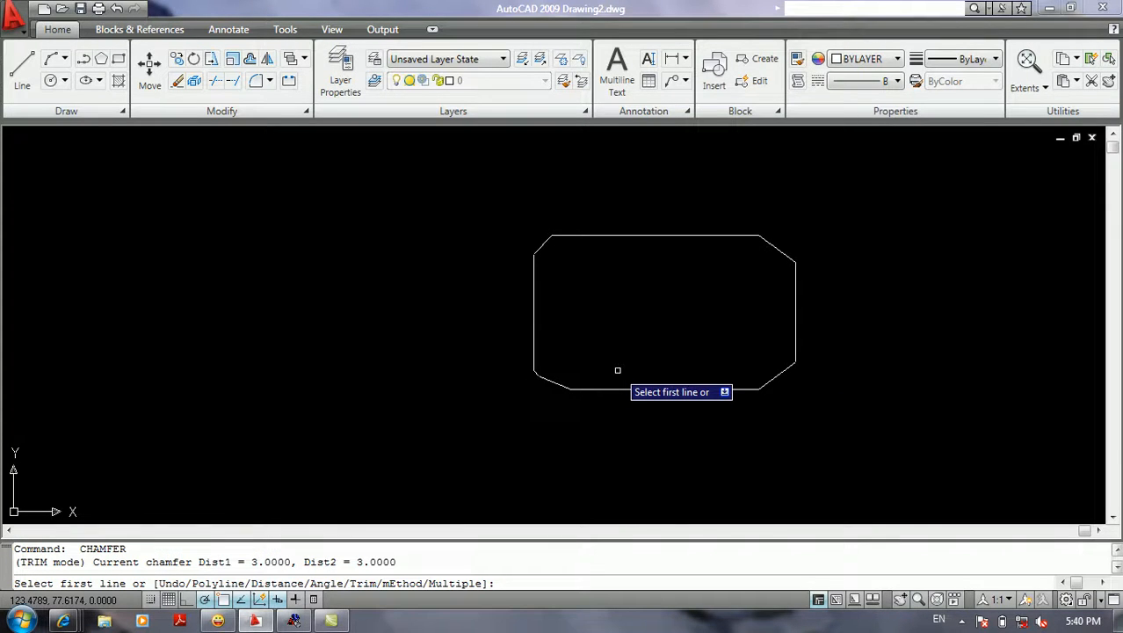
text(e)
key(Return)
key(Down)
key(Return)
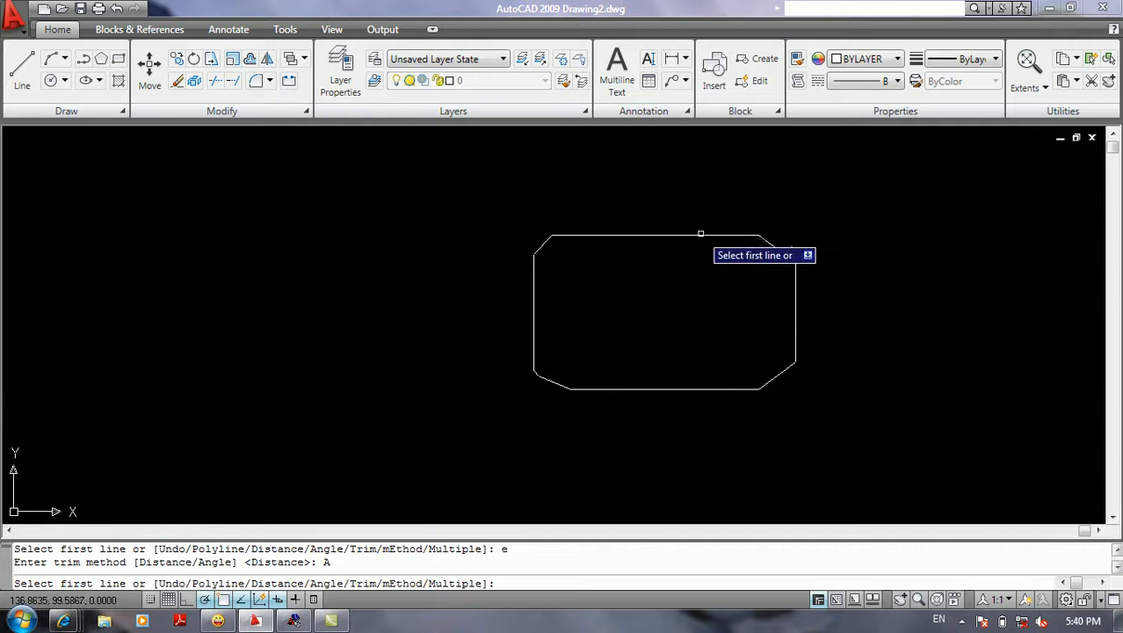
click(651, 235)
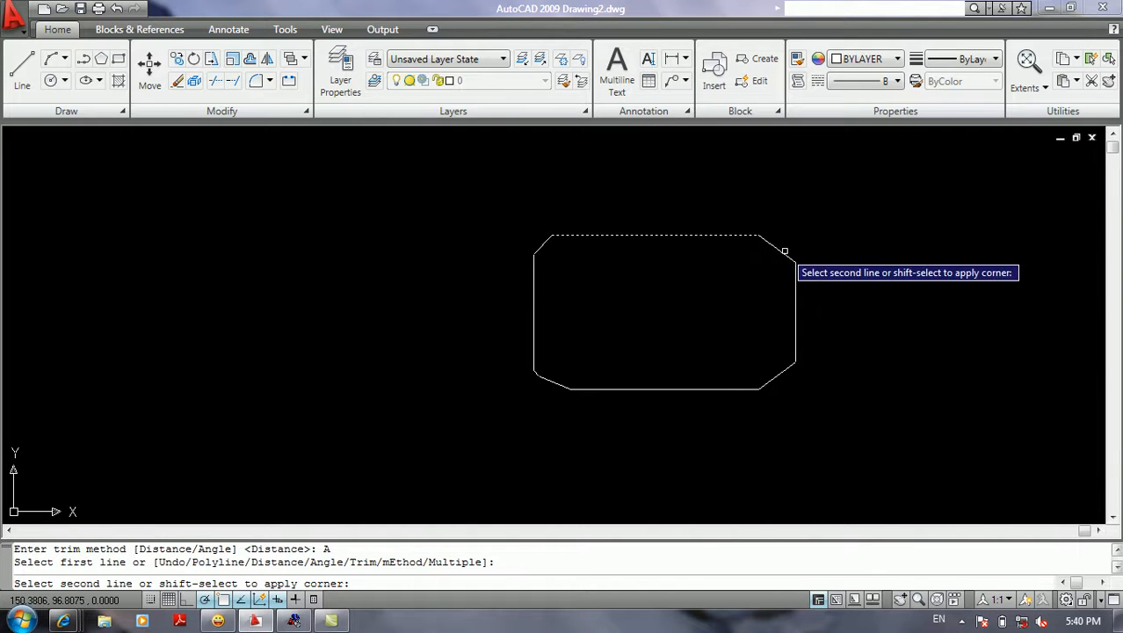
click(778, 247)
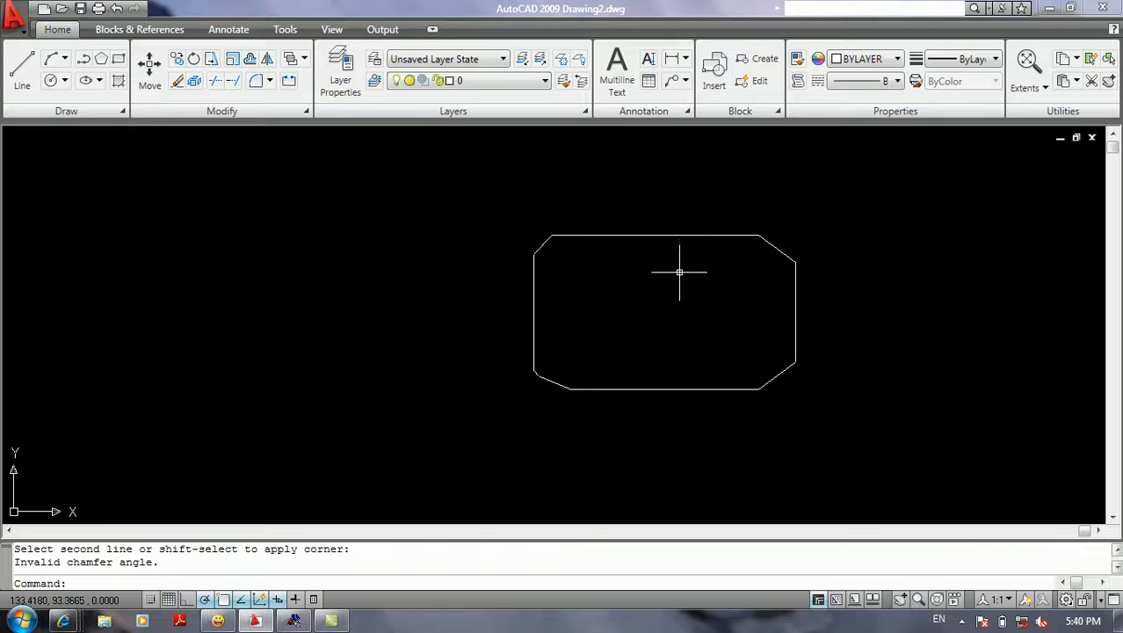
Draw a rectangle about 30 by 24 units in the empty space to the right of the chamfered shape
mouse_move(698, 270)
middle_down()
mouse_move(634, 301)
mouse_move(527, 294)
middle_up()
text(rec)
key(Return)
click(707, 245)
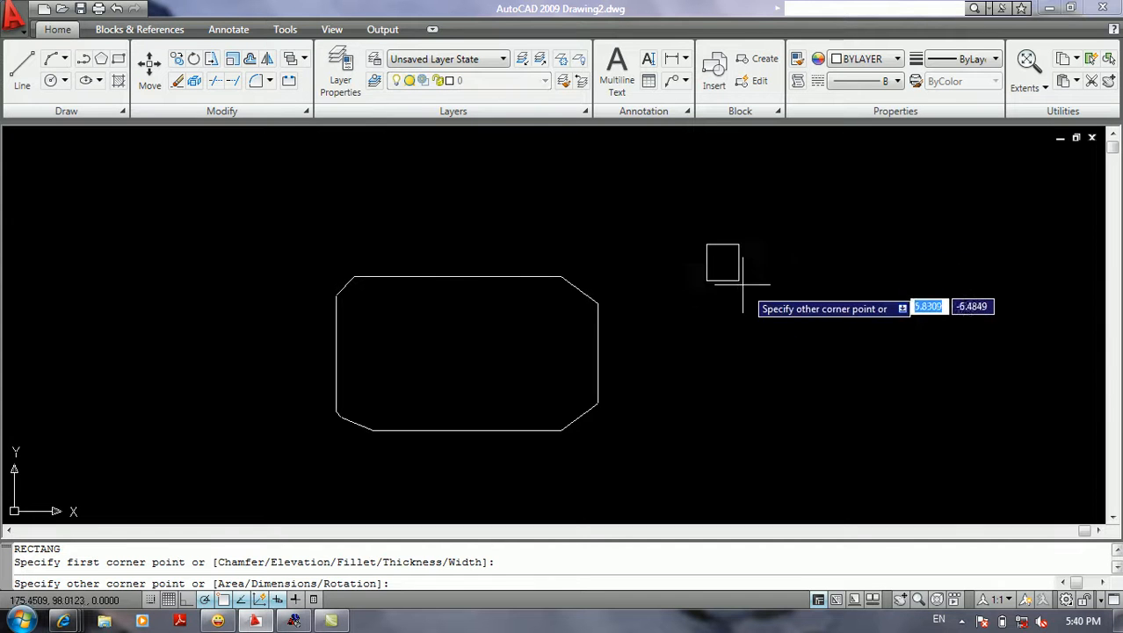
click(893, 395)
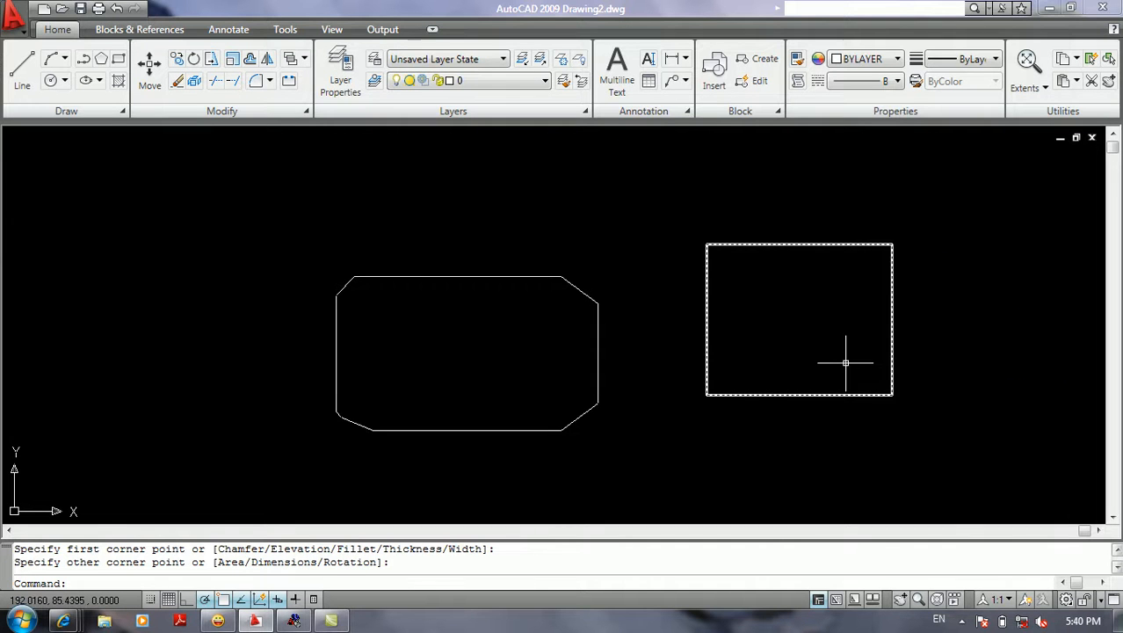
Explode the new rectangle into separate lines
text(x)
key(Return)
click(754, 295)
click(682, 327)
key(Return)
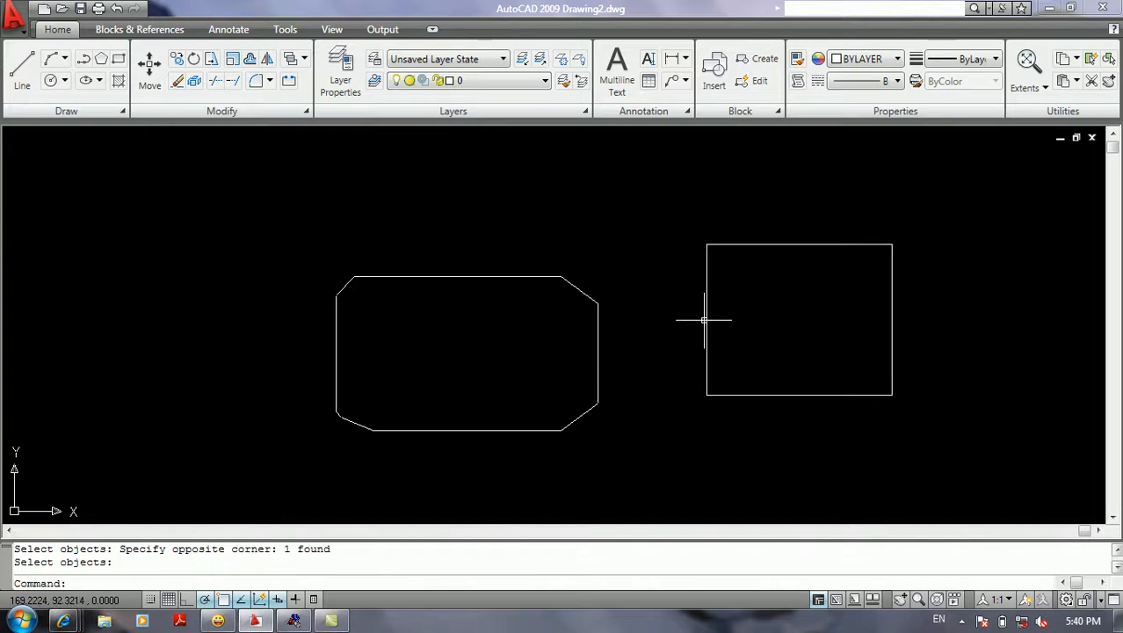
Try to chamfer the new rectangle's upper-right corner using the Angle option, with length 6 and angle 90 from the top edge
text(cha)
key(Return)
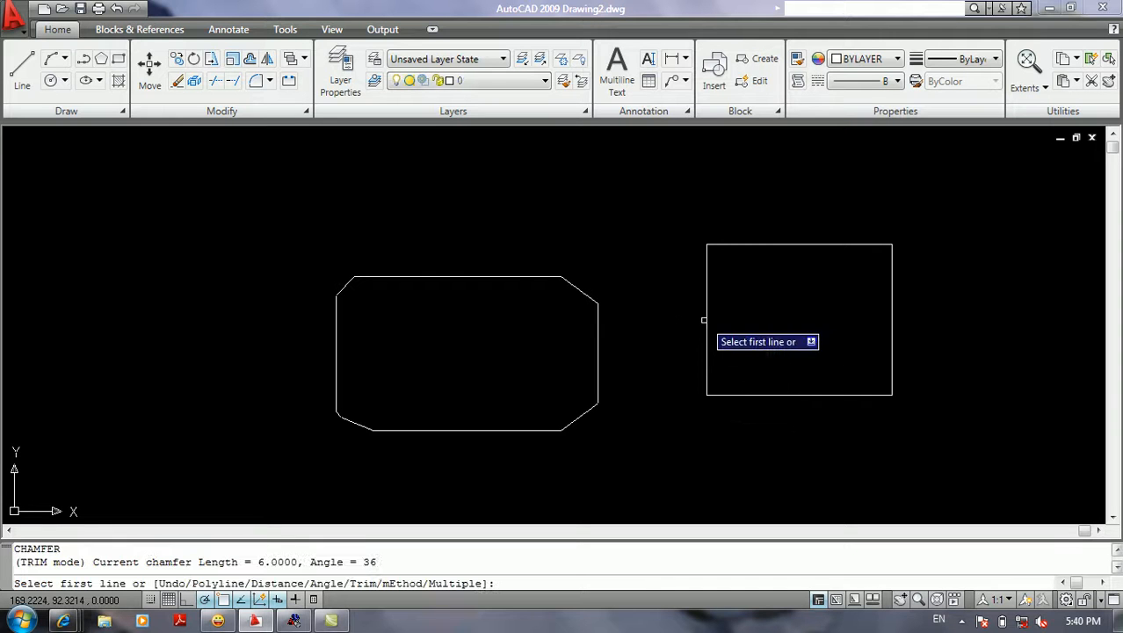
text(a)
key(Return)
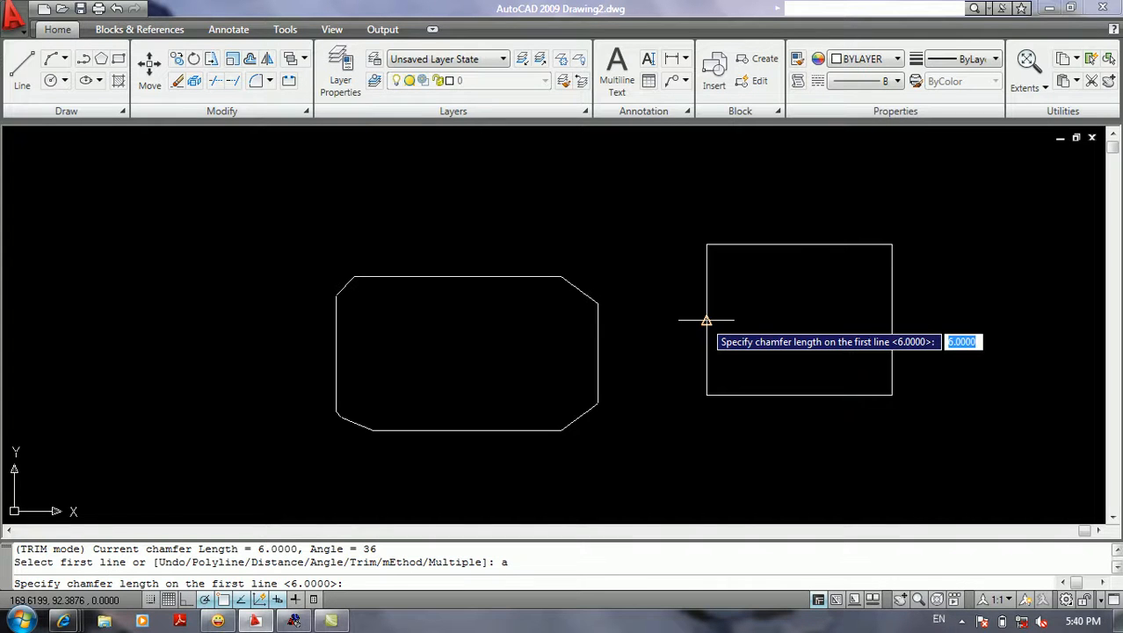
key(Return)
text(90)
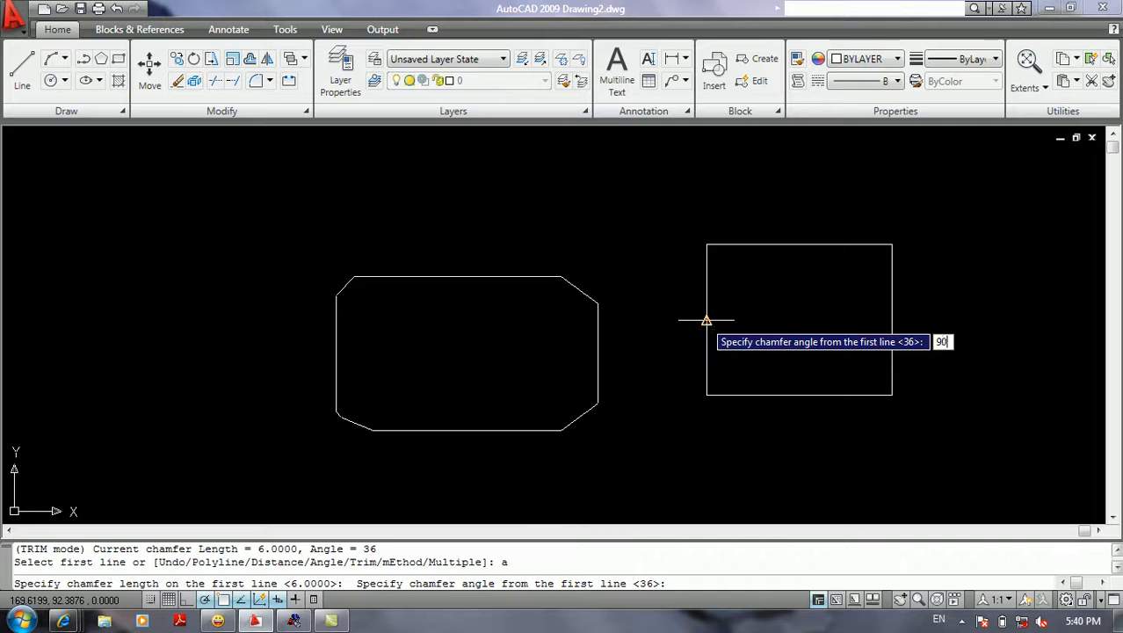
key(Return)
click(788, 244)
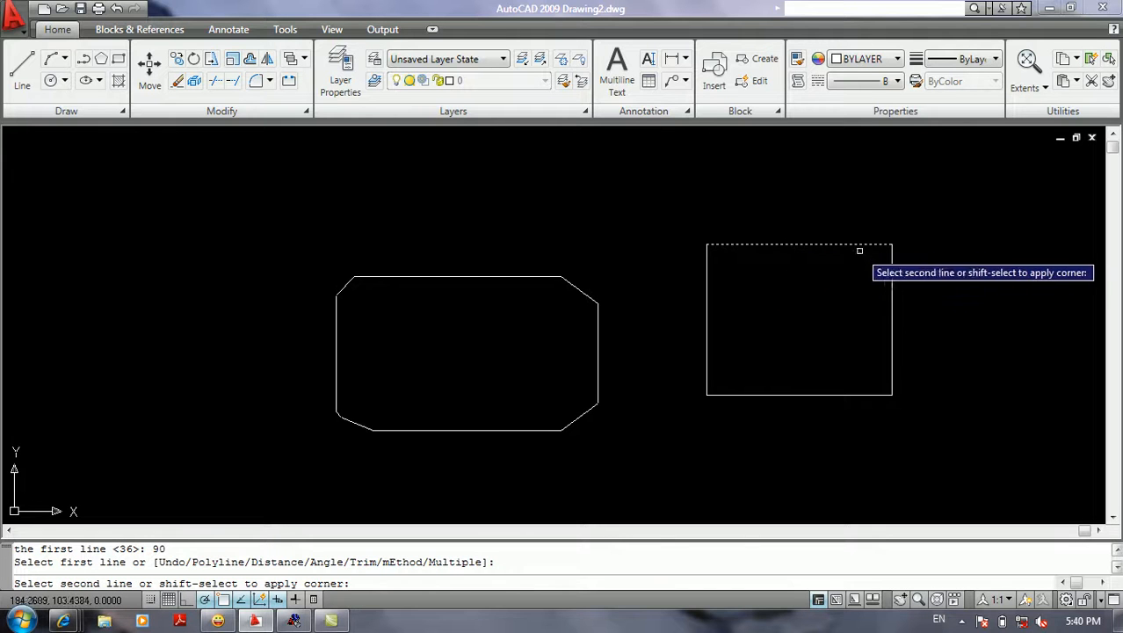
click(892, 271)
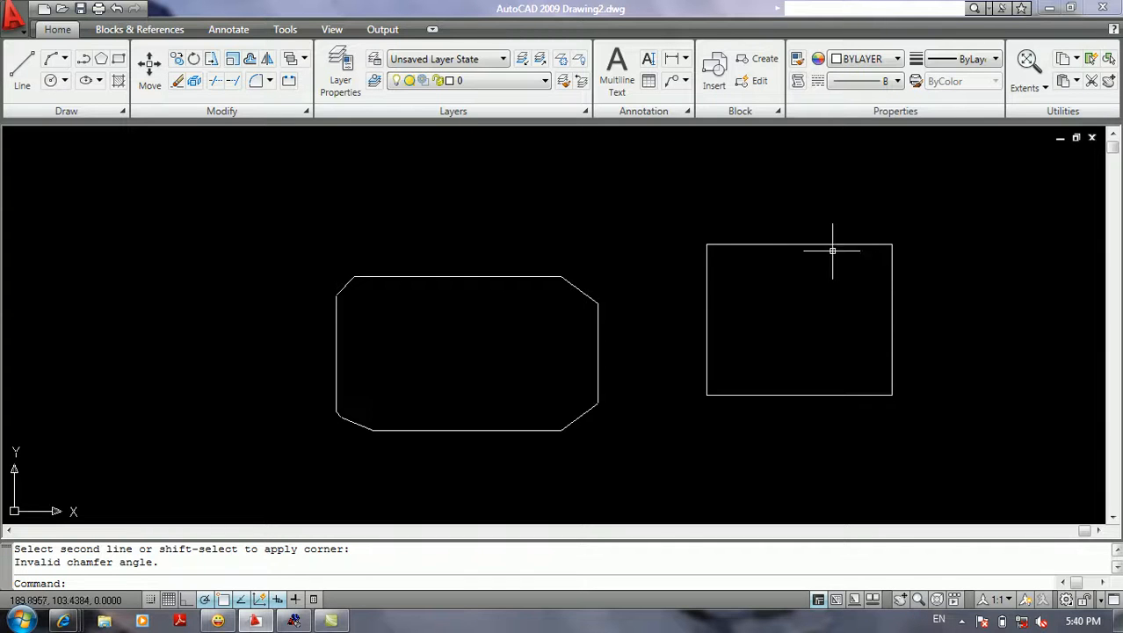
scroll(784, 220, down, 5)
mouse_move(726, 212)
middle_down()
mouse_move(646, 201)
mouse_move(657, 248)
mouse_move(684, 272)
mouse_move(629, 261)
mouse_move(639, 255)
middle_up()
scroll(609, 203, up, 3)
scroll(583, 244, down, 4)
middle_drag(496, 234, 246, 256)
scroll(265, 244, up, 3)
middle_drag(441, 283, 349, 268)
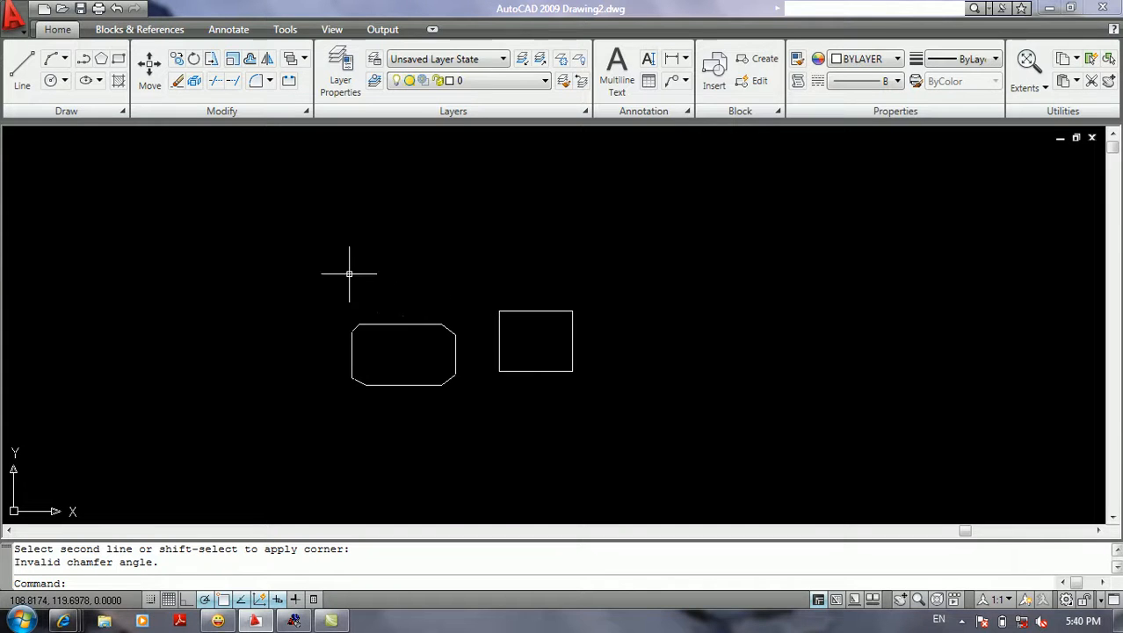
scroll(352, 273, down, 2)
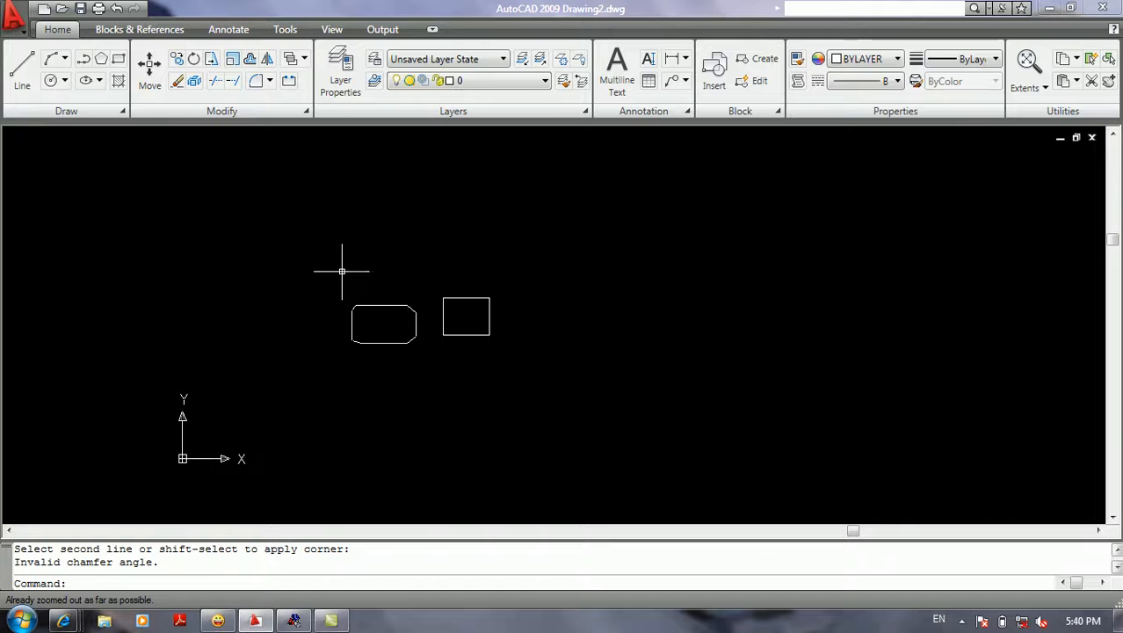
Look up the Distance command among the inquiry tools
click(14, 17)
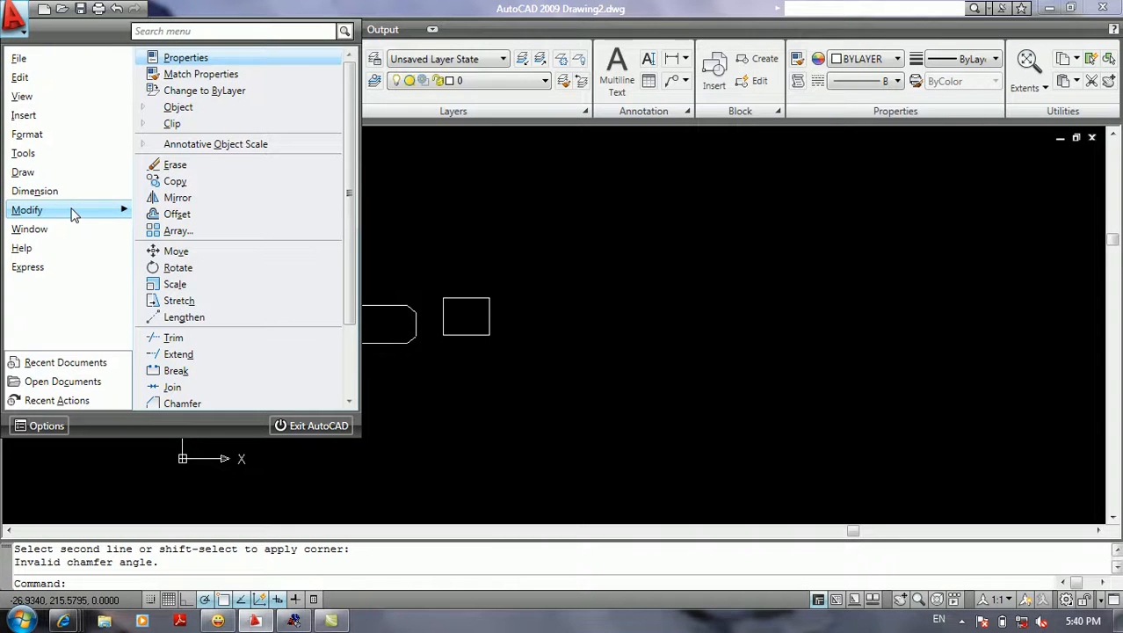
mouse_move(66, 149)
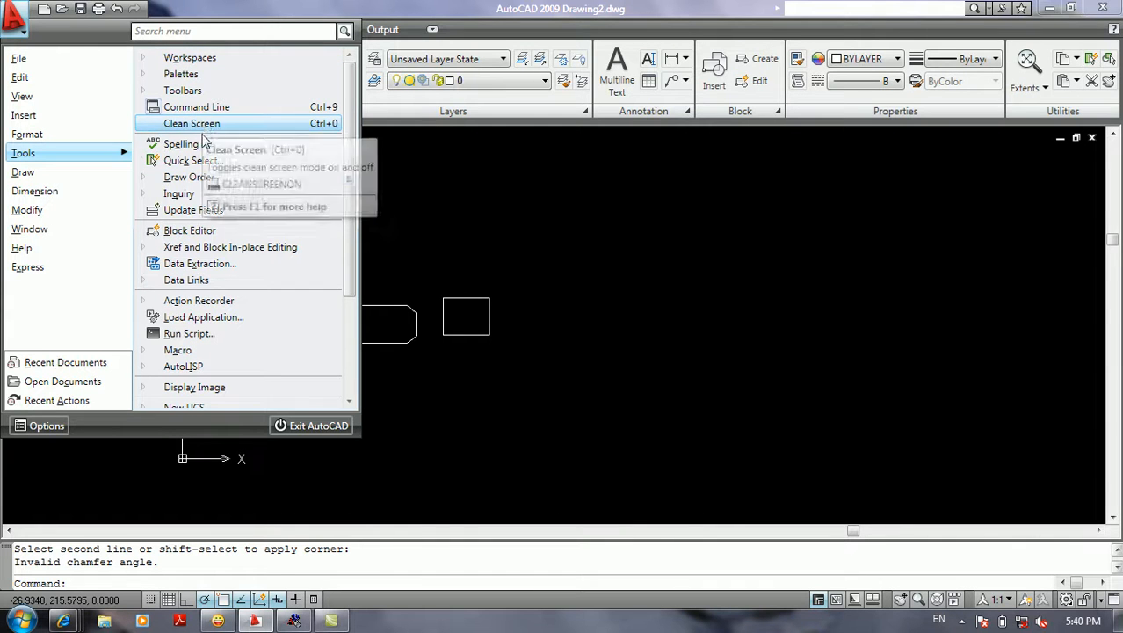
mouse_move(201, 197)
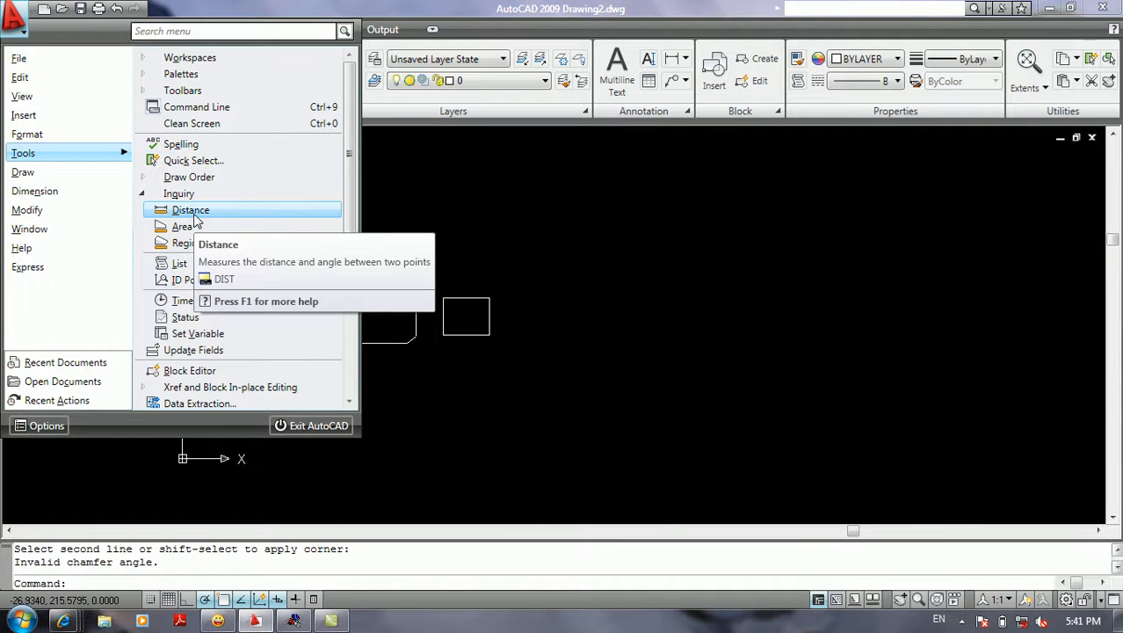
click(474, 176)
click(362, 226)
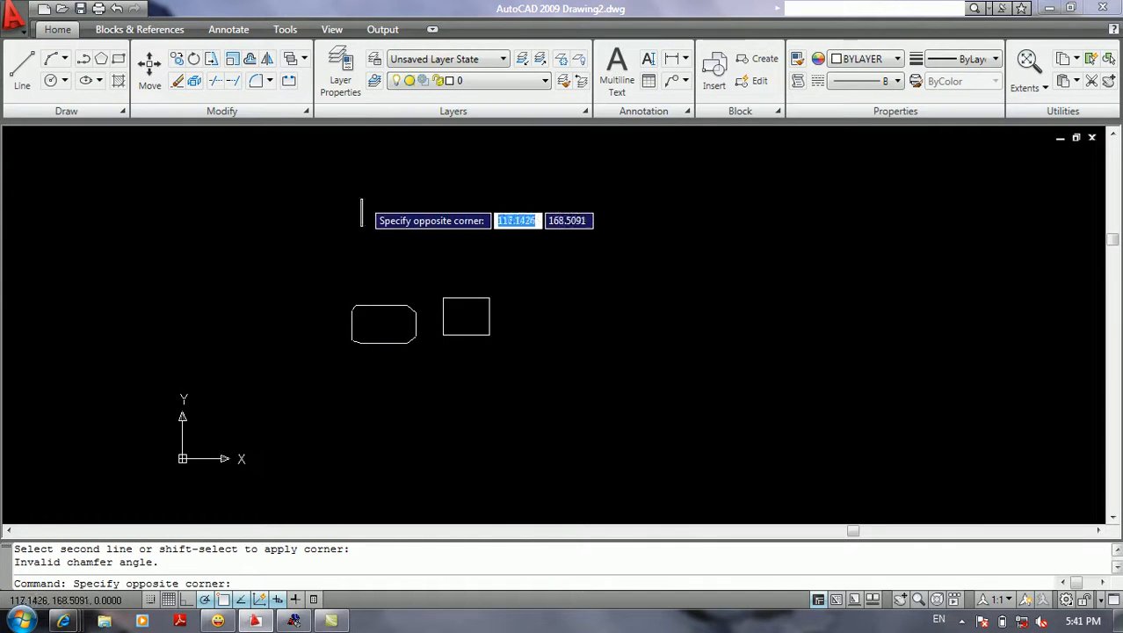
click(362, 199)
click(360, 198)
click(348, 189)
Measure the length of the exploded rectangle's top edge from its left end to its right end
text(d)
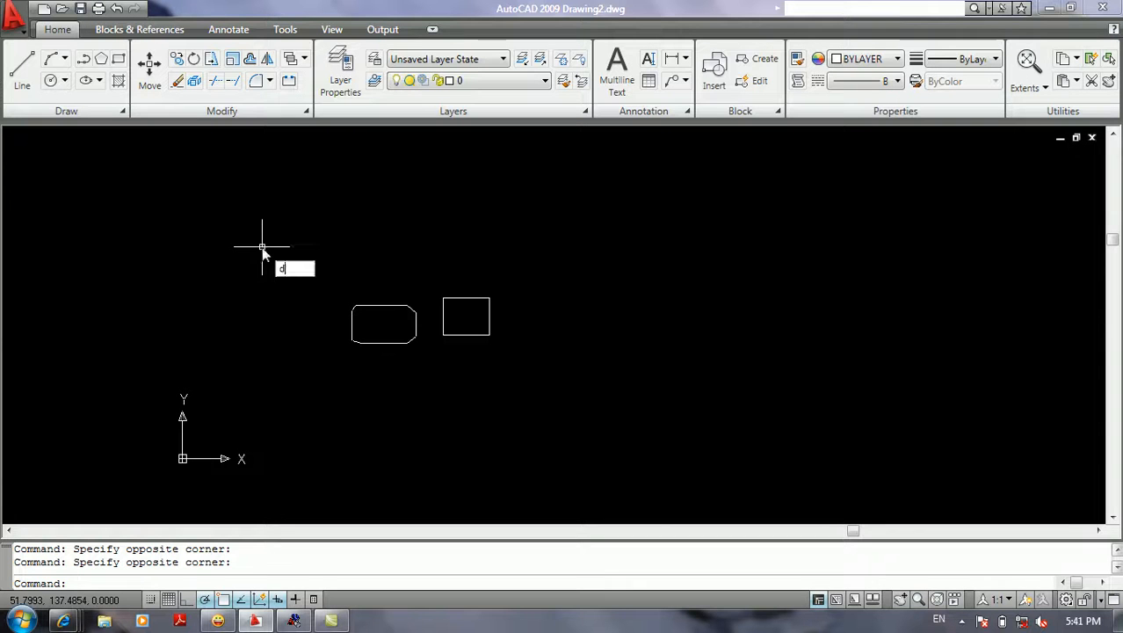
text(i)
key(Return)
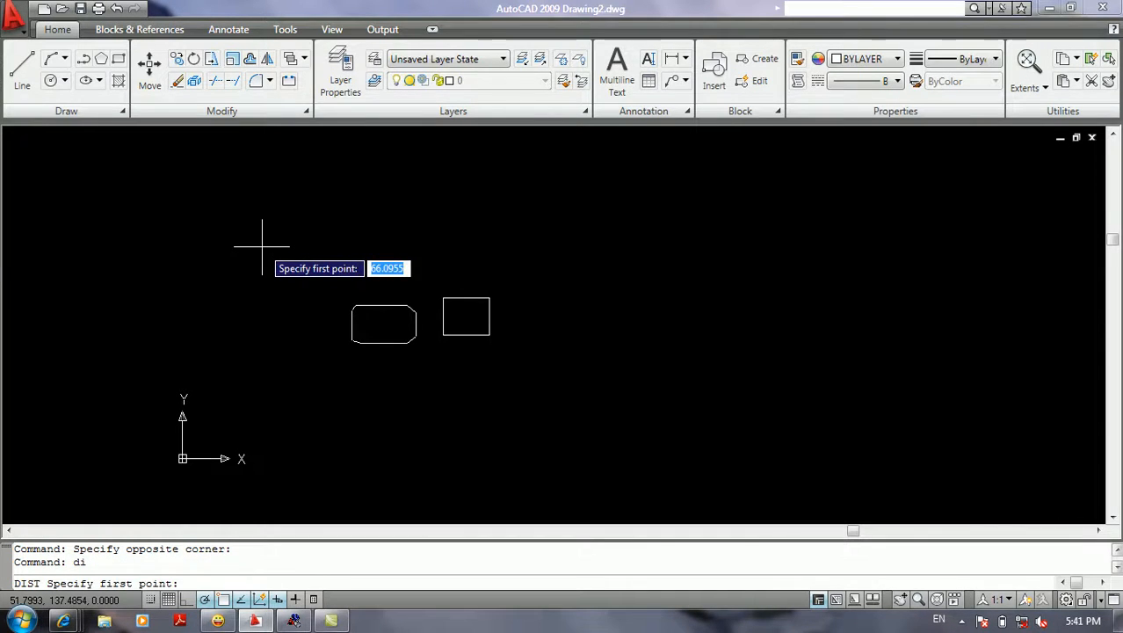
scroll(459, 302, up, 4)
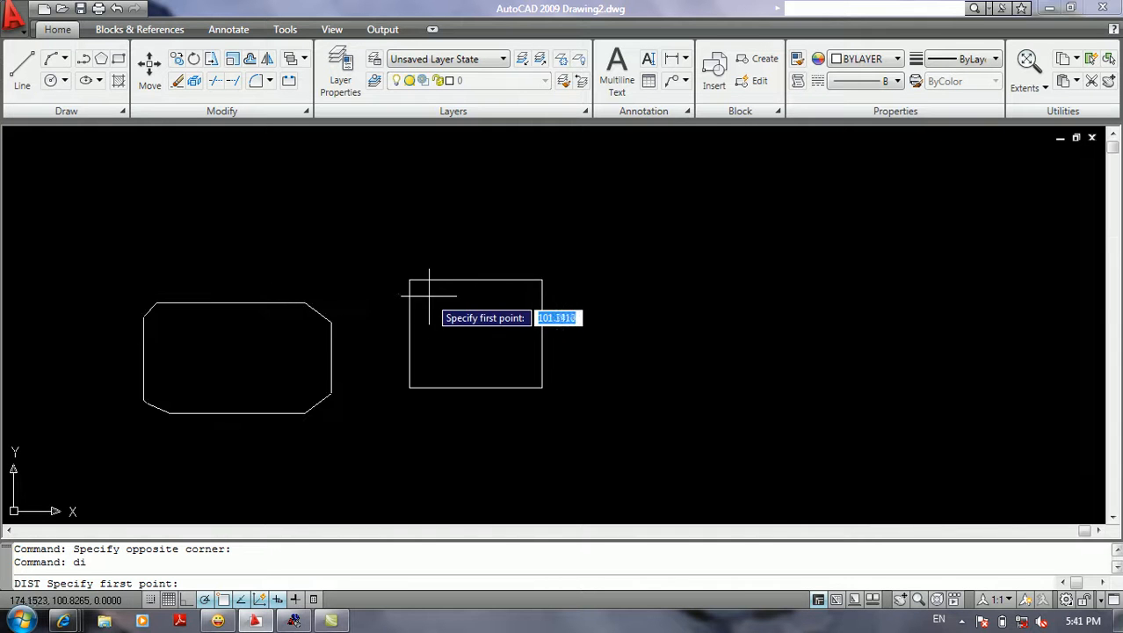
click(407, 278)
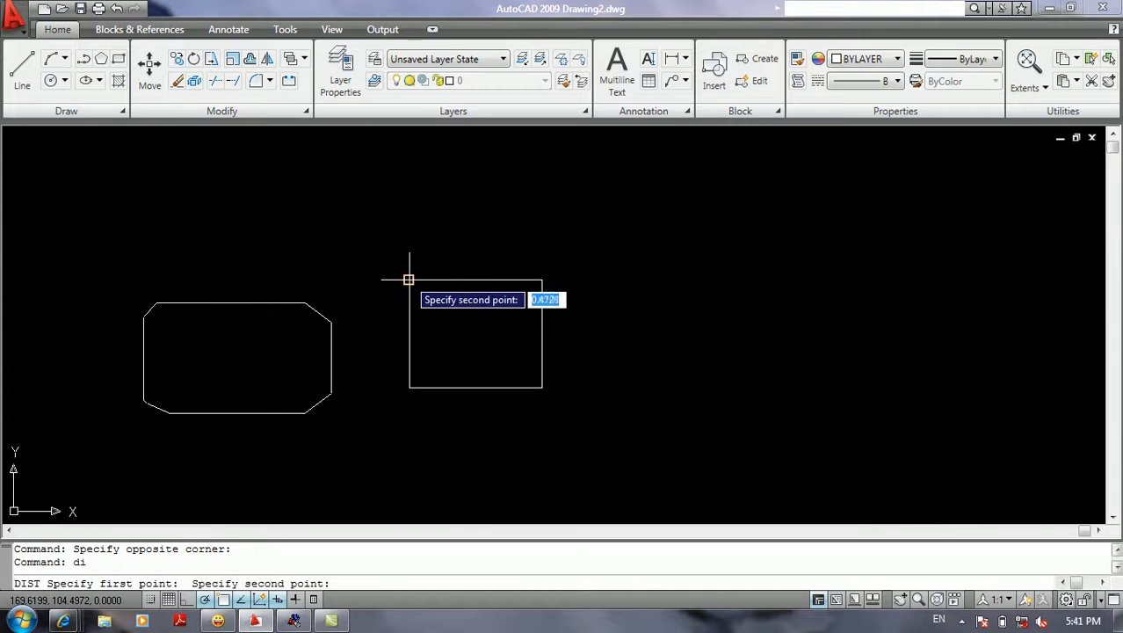
click(541, 280)
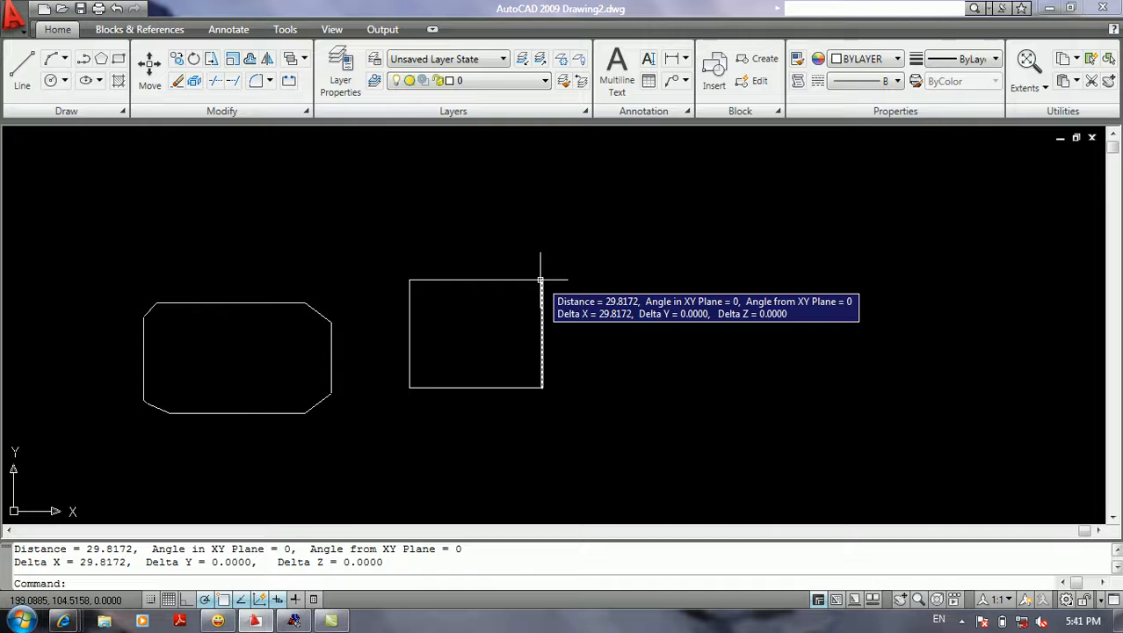
Measure the exploded rectangle's right edge from top to bottom and again from bottom to top
key(Return)
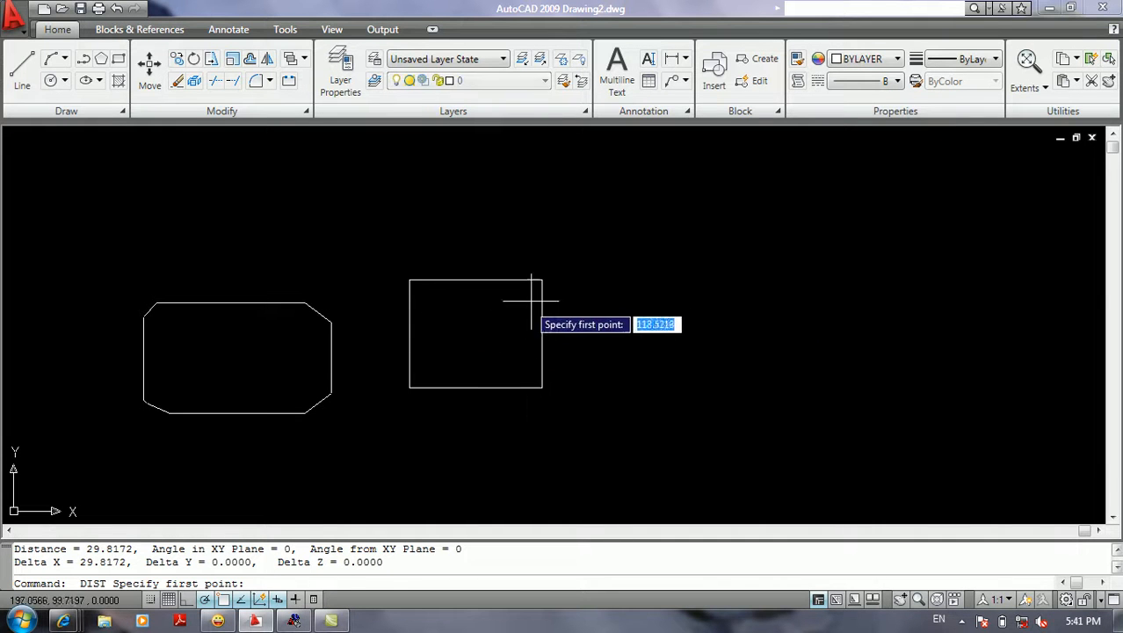
click(541, 279)
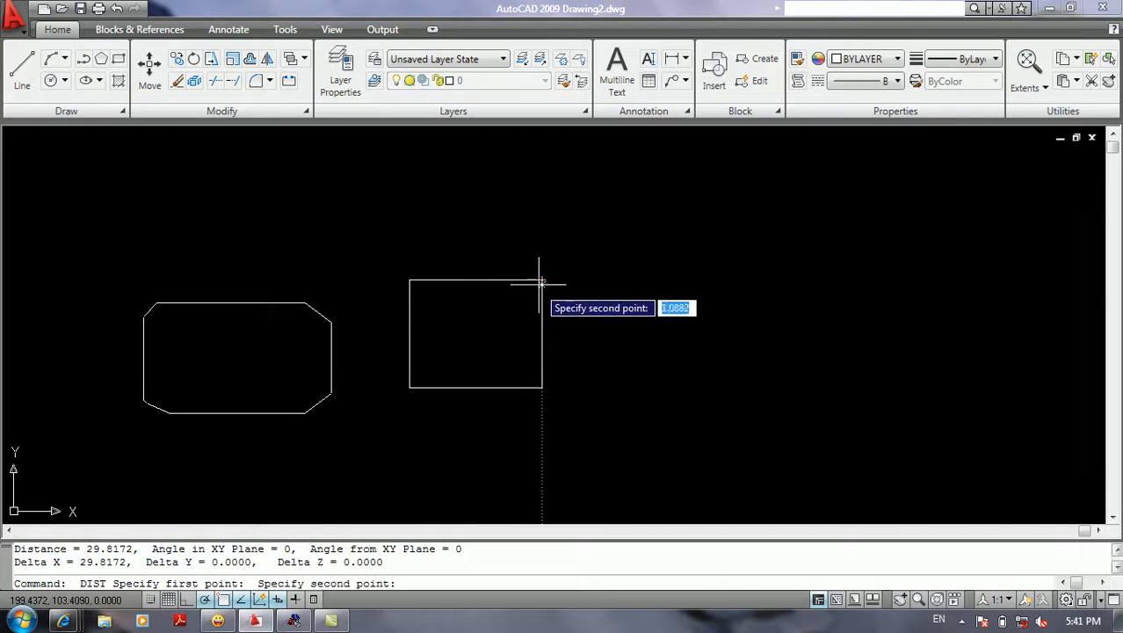
click(541, 387)
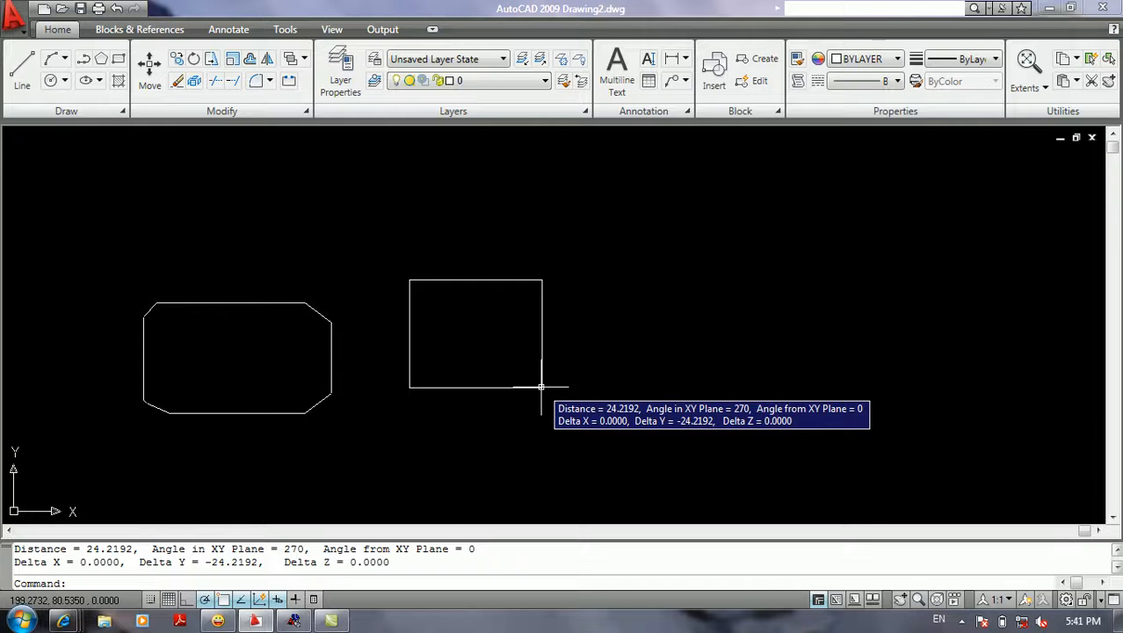
key(Return)
click(541, 387)
click(539, 279)
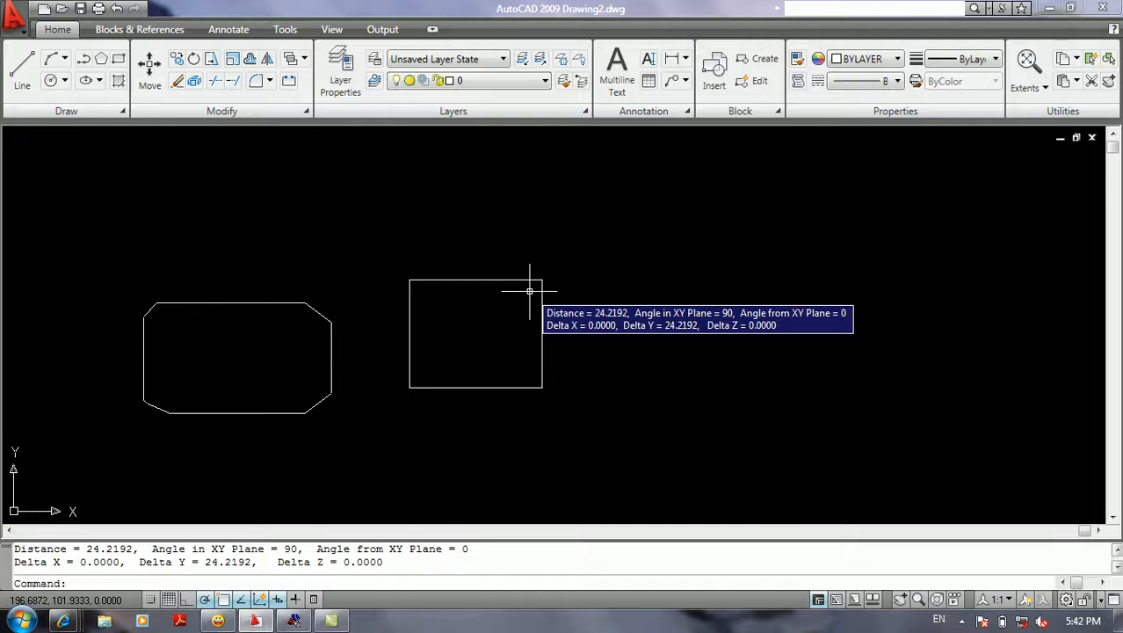
Draw a horizontal line about 68 units long above the exploded rectangle
key(Return)
key(Return)
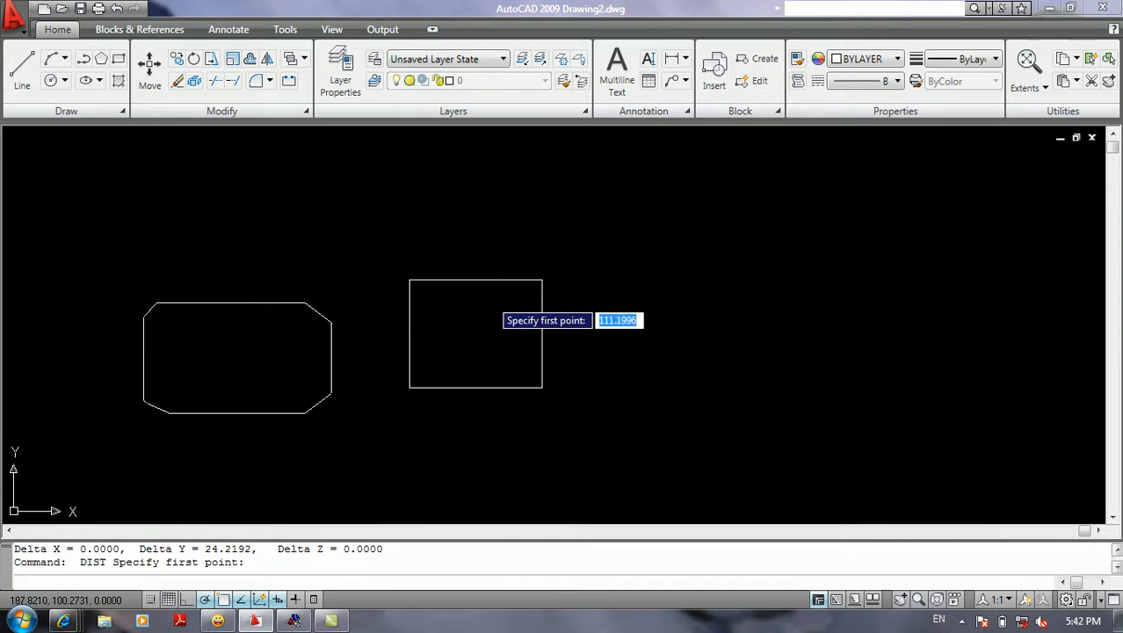
text(l)
key(Return)
click(365, 205)
click(667, 205)
key(Return)
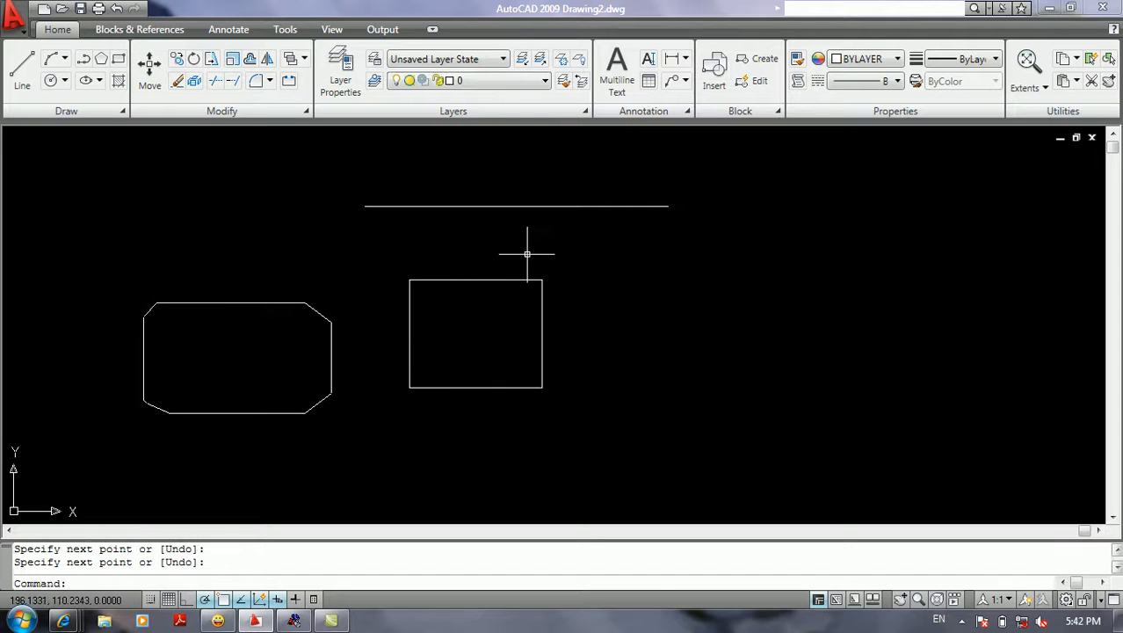
Measure the length of the horizontal line above the rectangle from its left end to its right end
text(di)
key(Return)
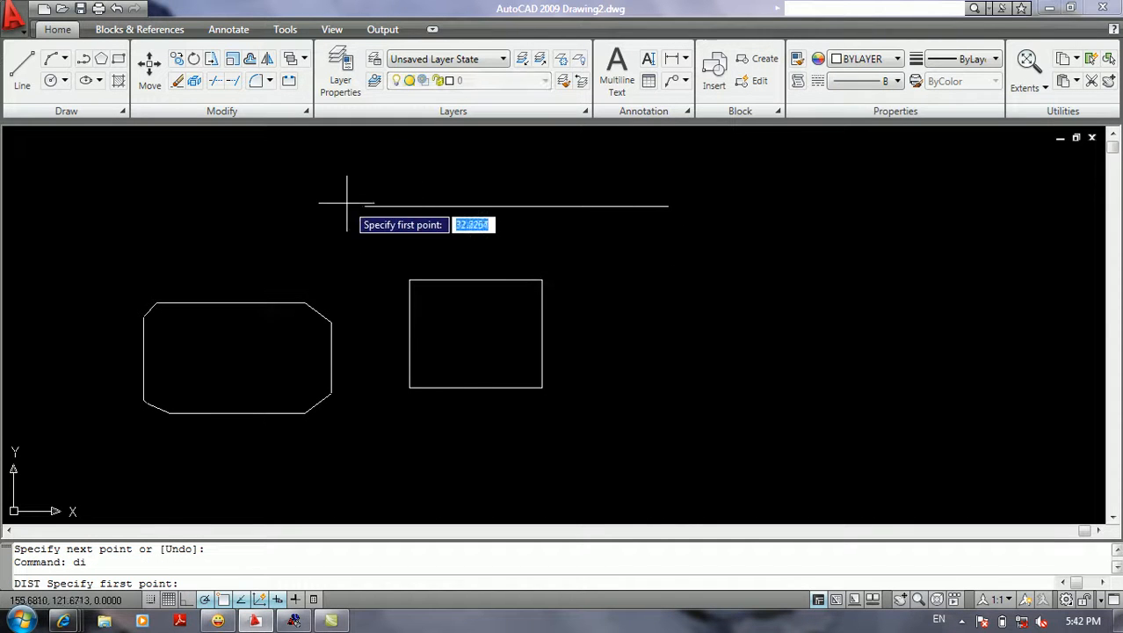
click(365, 205)
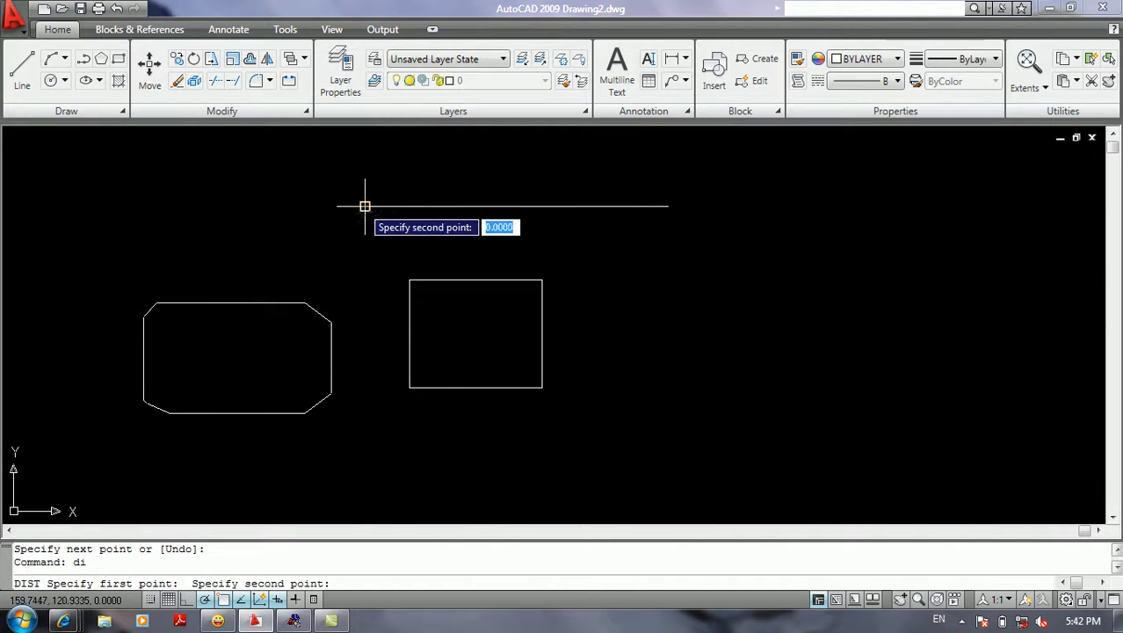
click(669, 205)
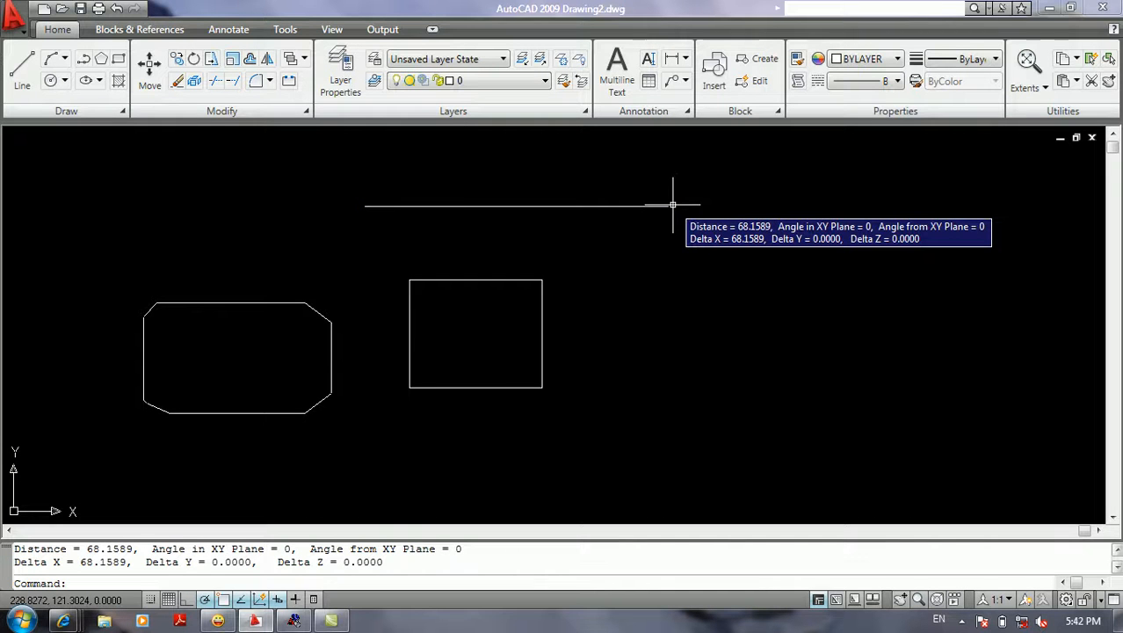
Measure two distances between freely picked points in the empty area right of the rectangle, one nearly horizontal and one diagonal
key(Return)
click(632, 348)
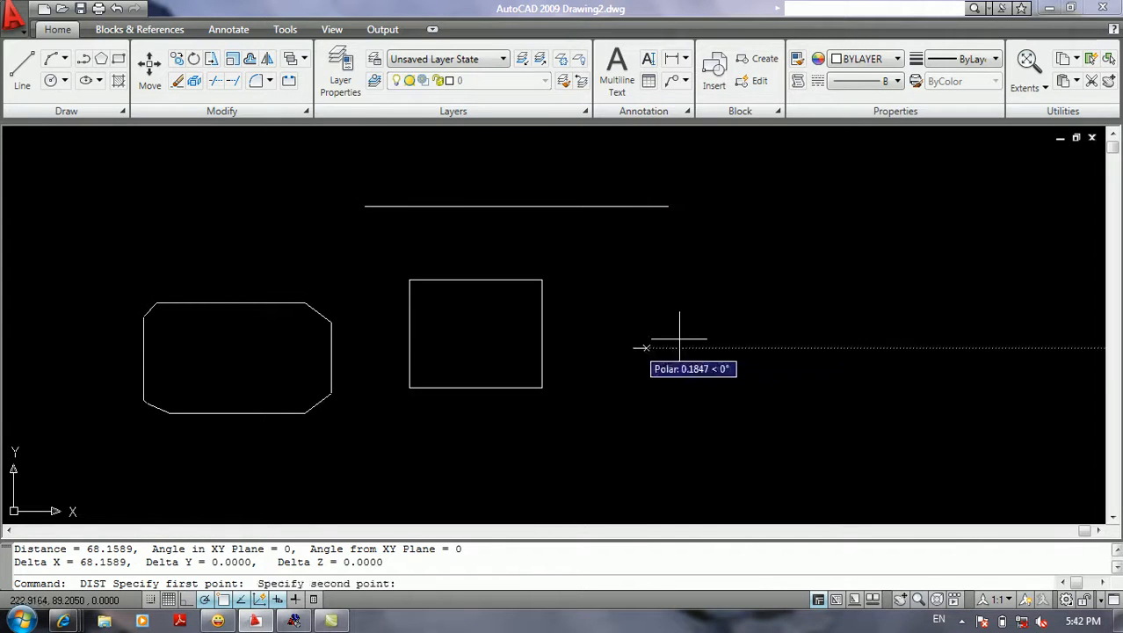
click(830, 338)
key(Return)
click(652, 398)
click(834, 250)
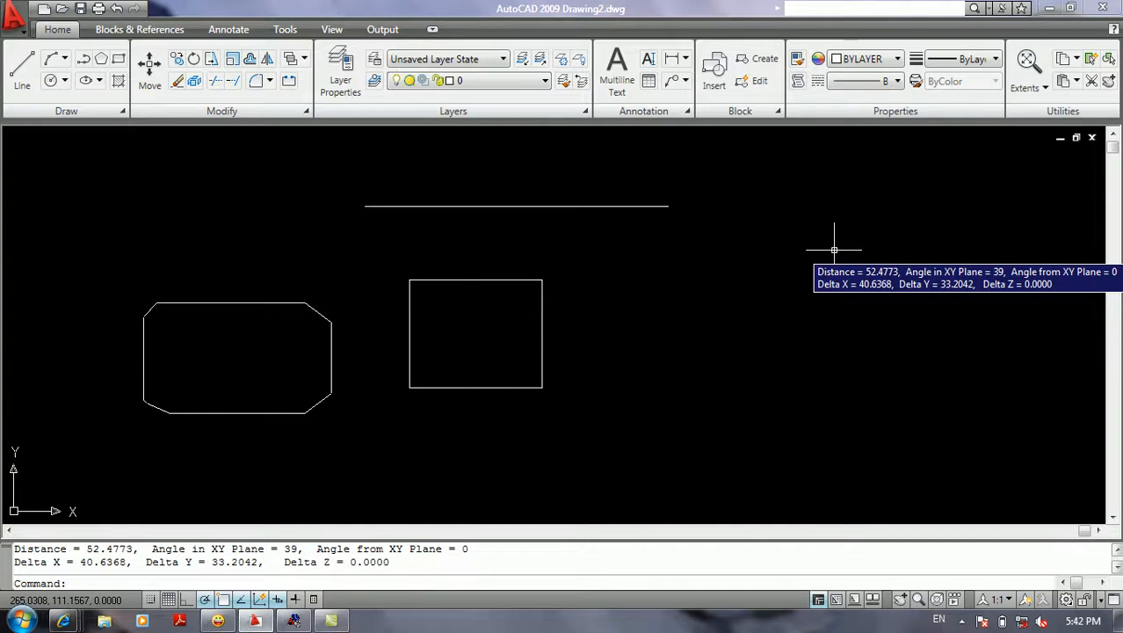
key(Return)
key(Escape)
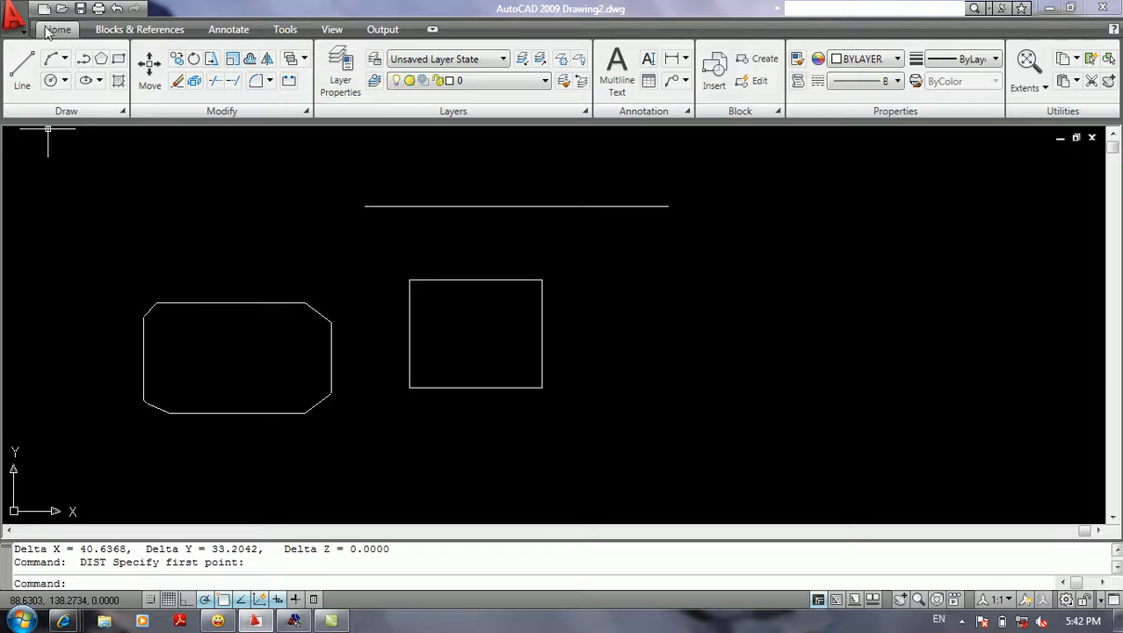
List the object properties of the horizontal line and the exploded rectangle's top and right edges
click(16, 16)
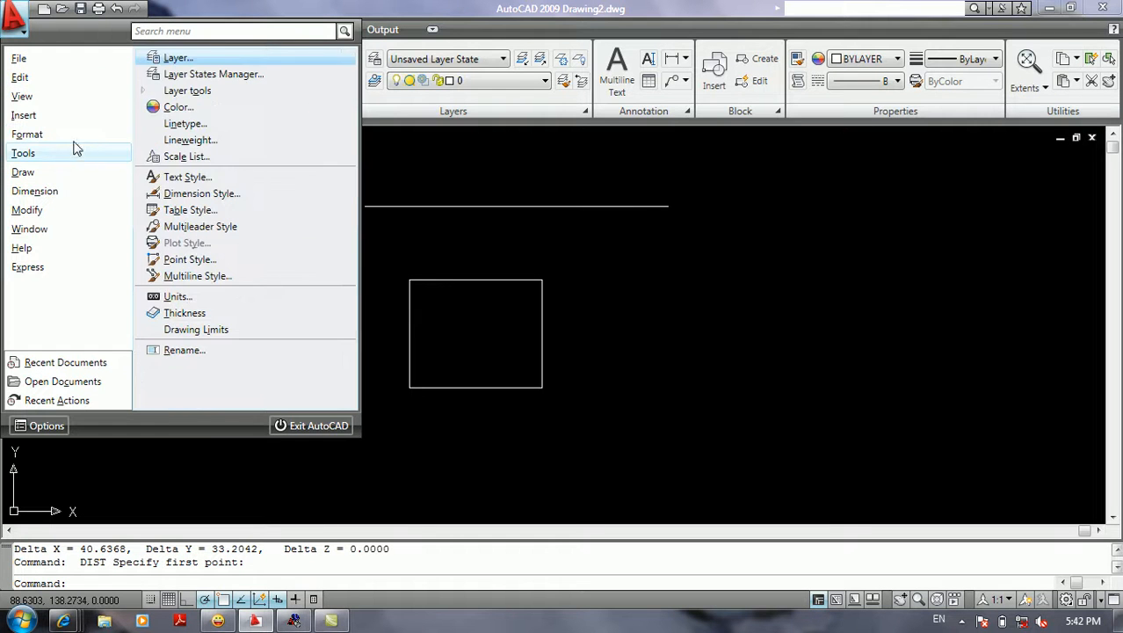
mouse_move(72, 152)
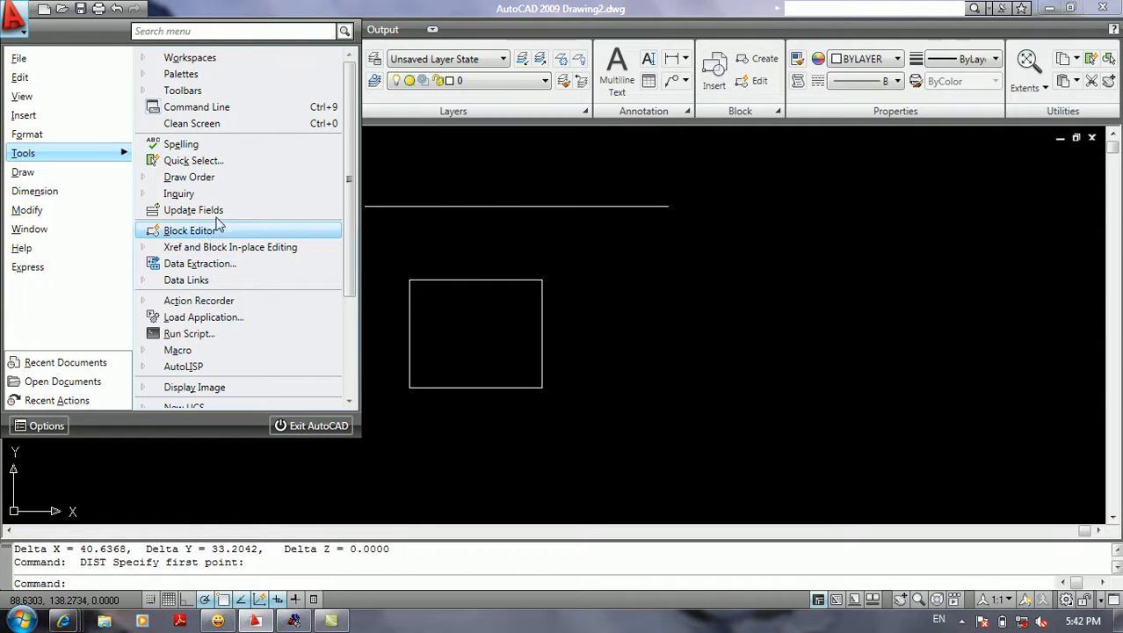
mouse_move(213, 194)
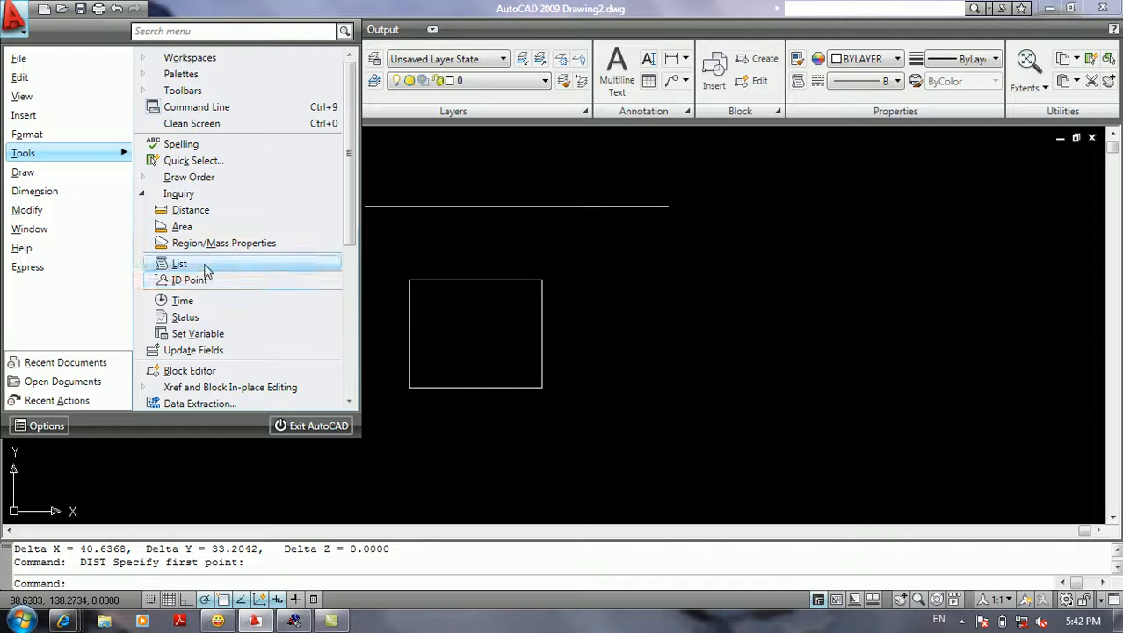
click(738, 301)
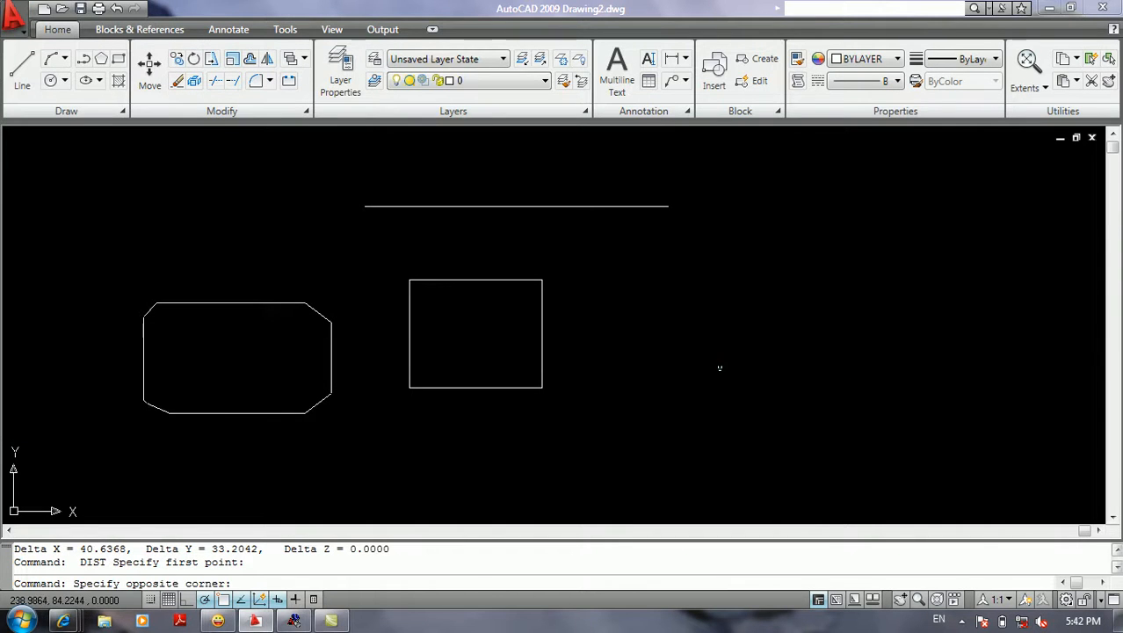
click(727, 356)
text(li)
key(Return)
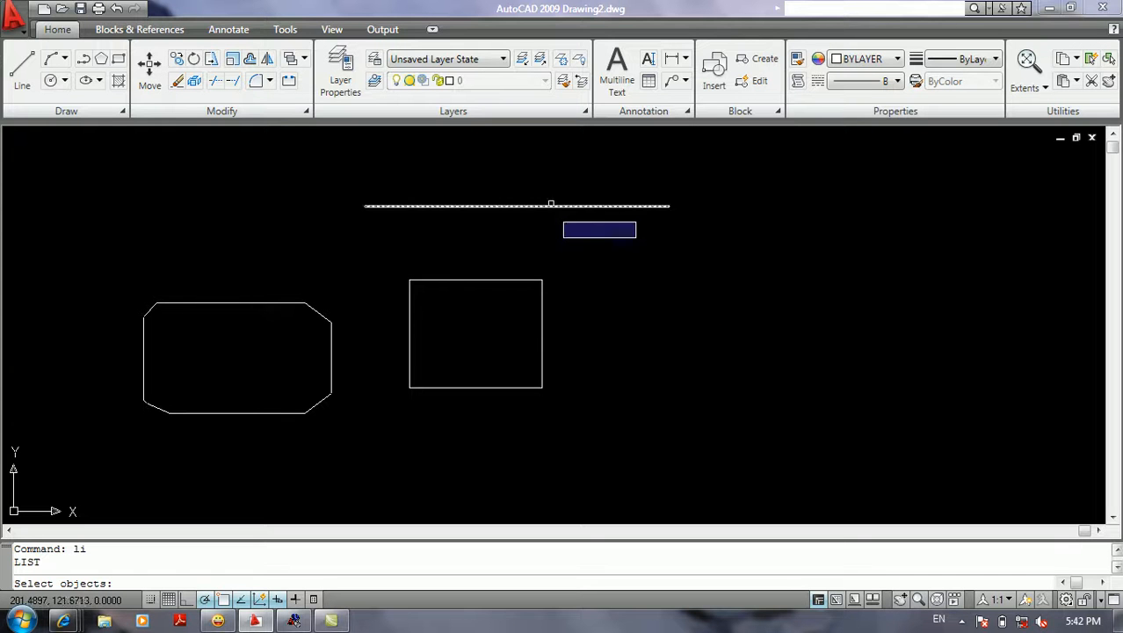
click(552, 201)
click(458, 351)
key(Return)
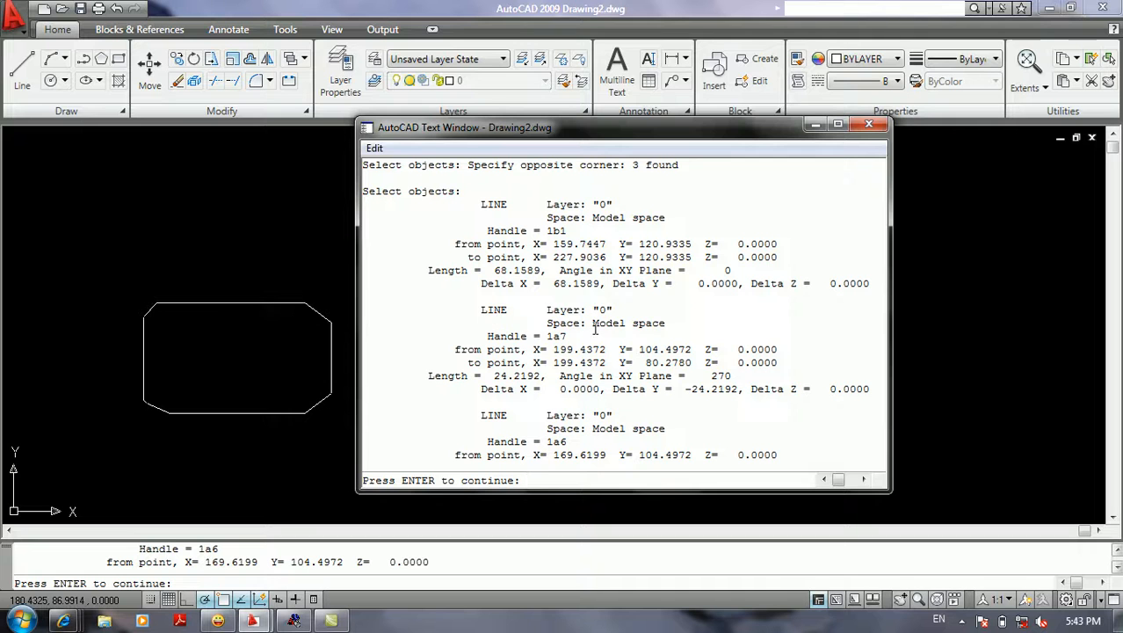
Read through the rest of the object listing and close the text window
drag(624, 125, 584, 101)
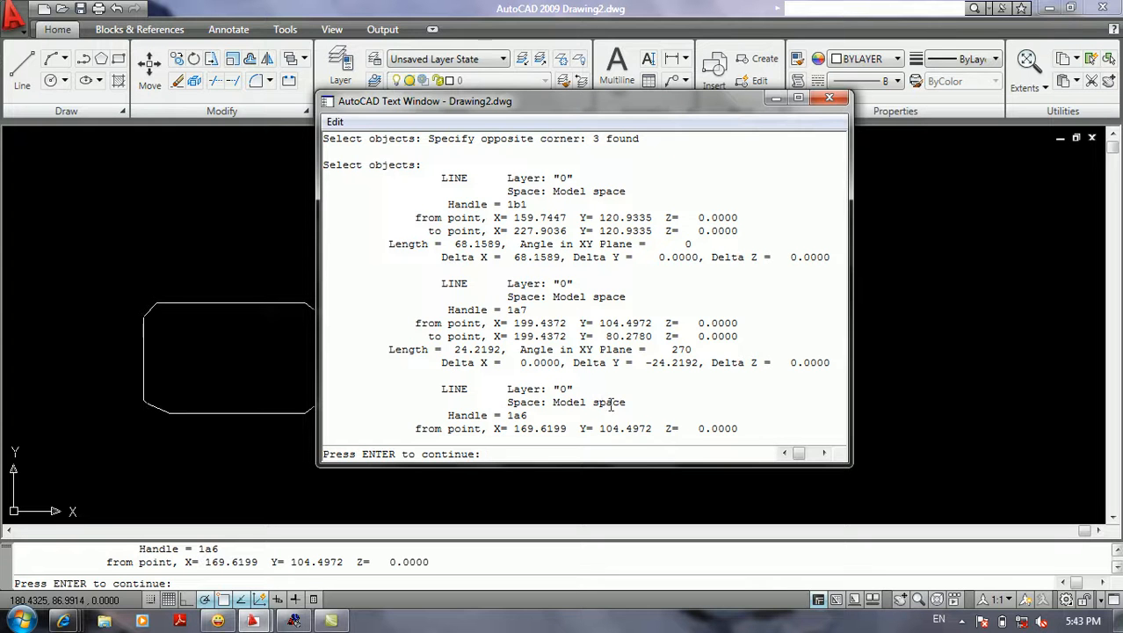
key(Return)
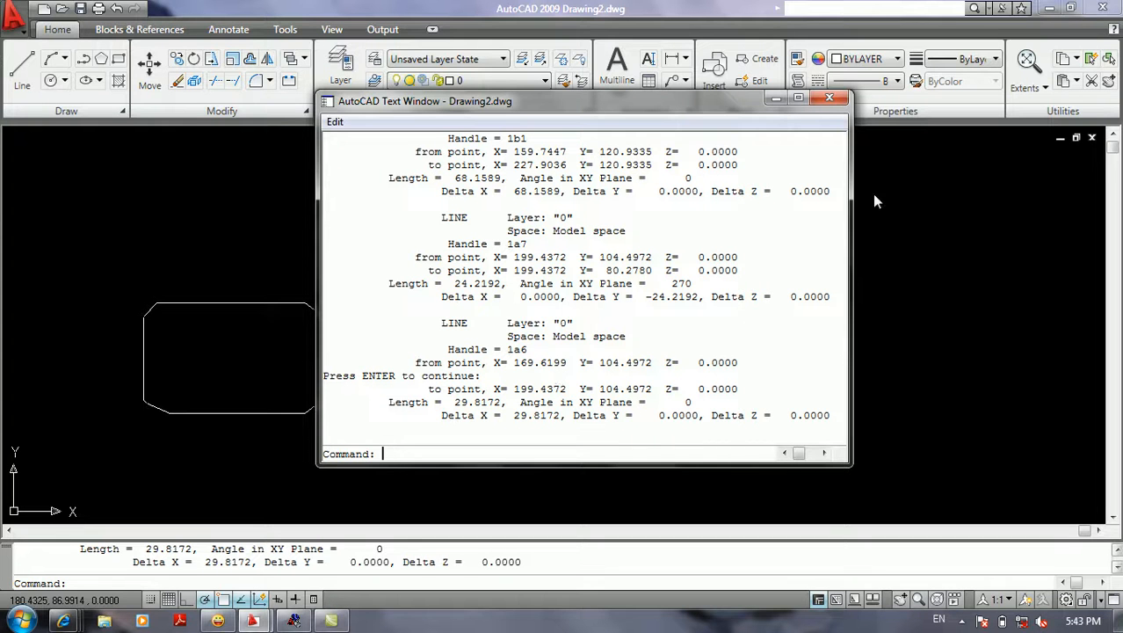
click(843, 99)
click(758, 290)
click(691, 361)
click(729, 315)
click(727, 318)
click(707, 326)
click(691, 350)
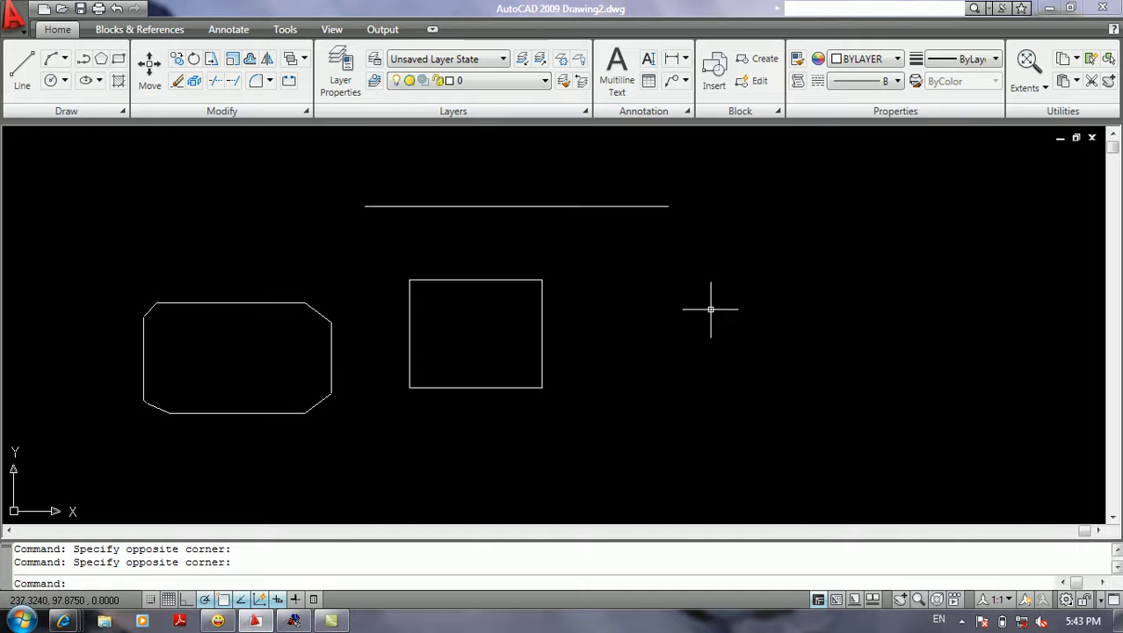
Measure the exploded rectangle's area and perimeter with the Area command by picking its corners in order
click(13, 18)
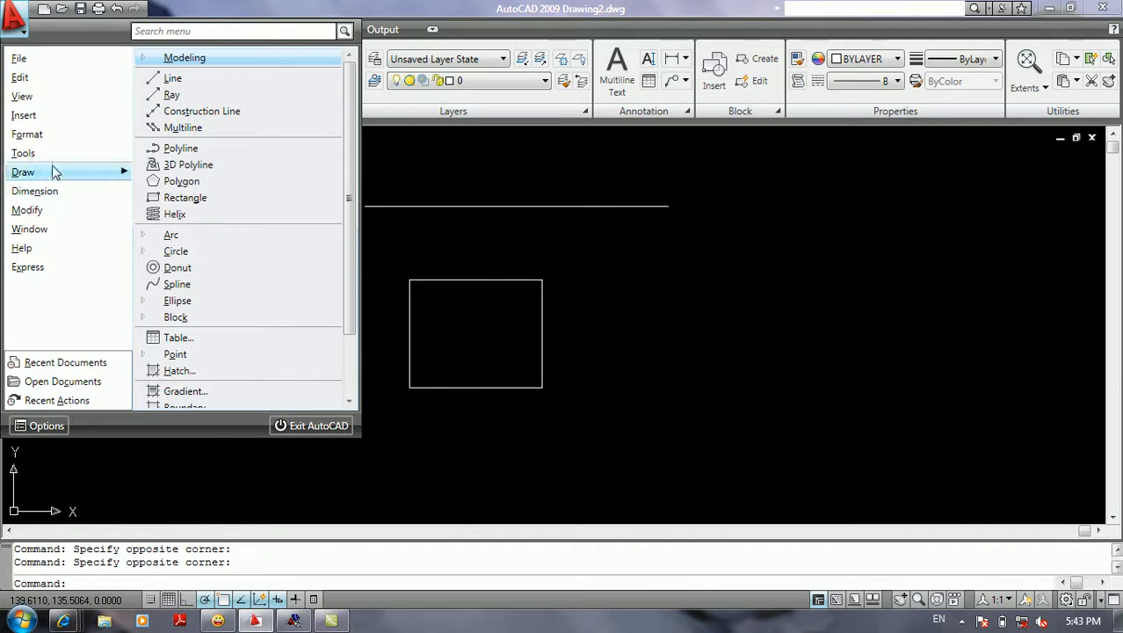
mouse_move(195, 194)
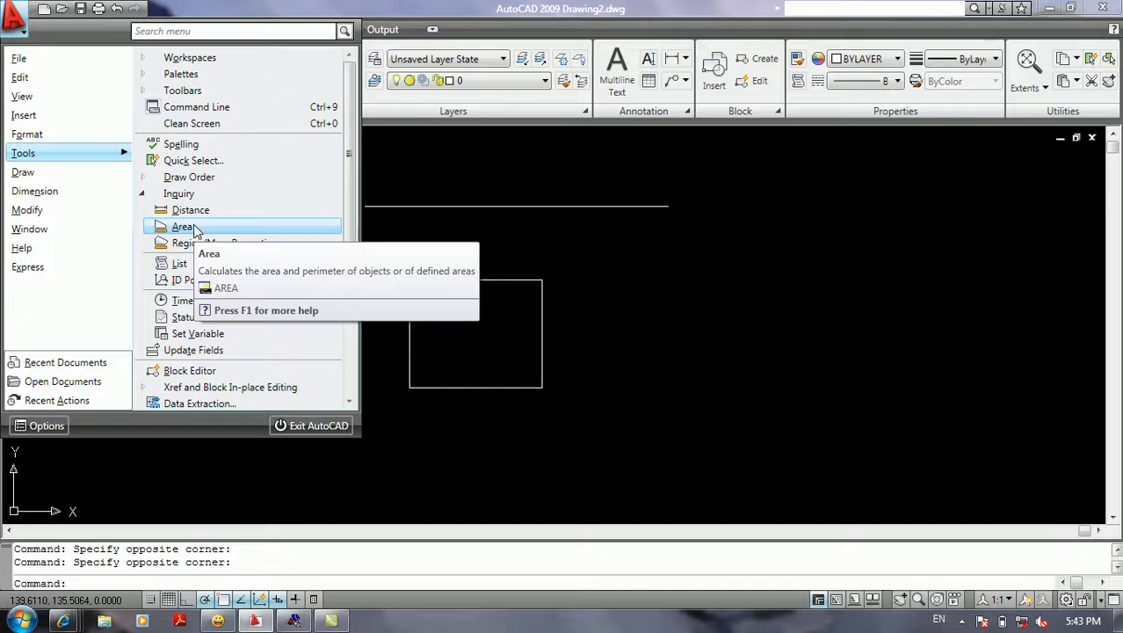
click(455, 236)
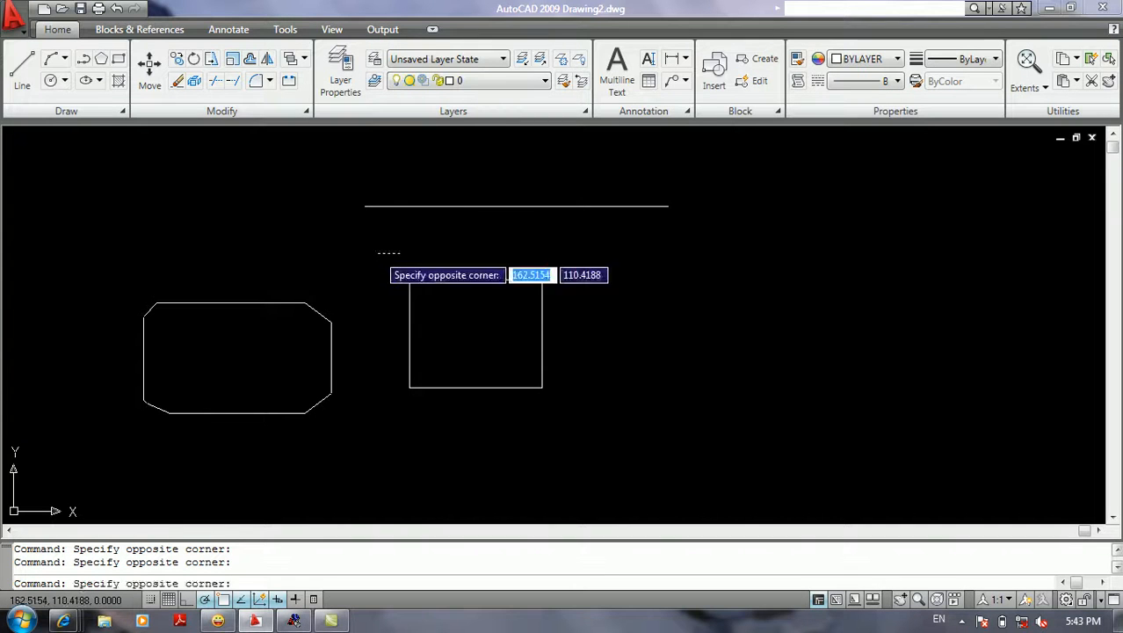
text(aa)
key(Return)
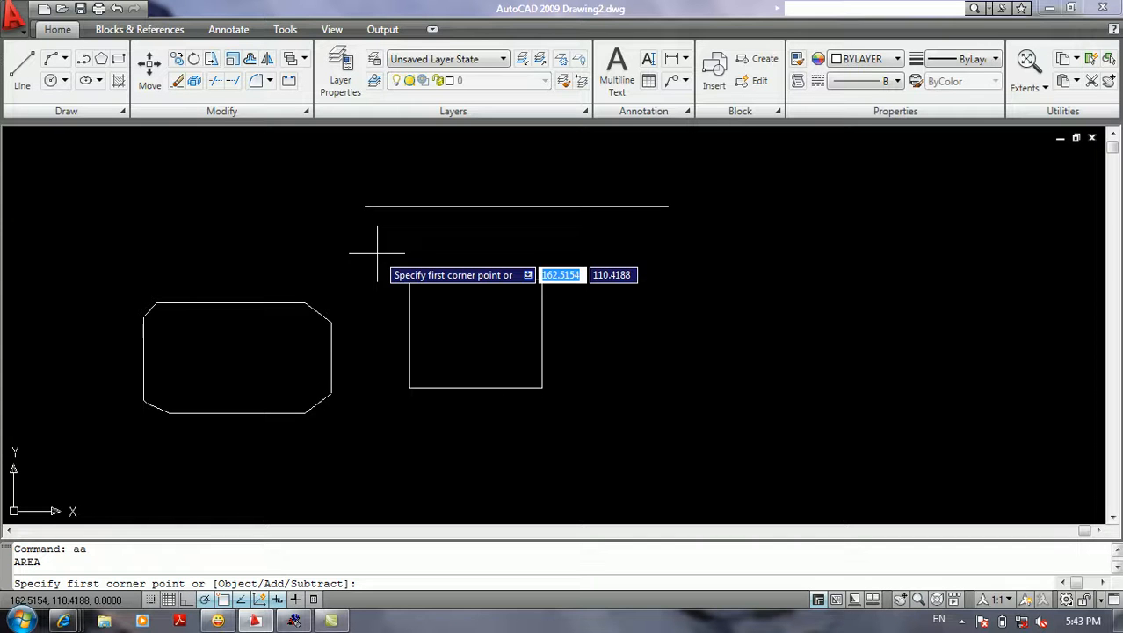
click(409, 280)
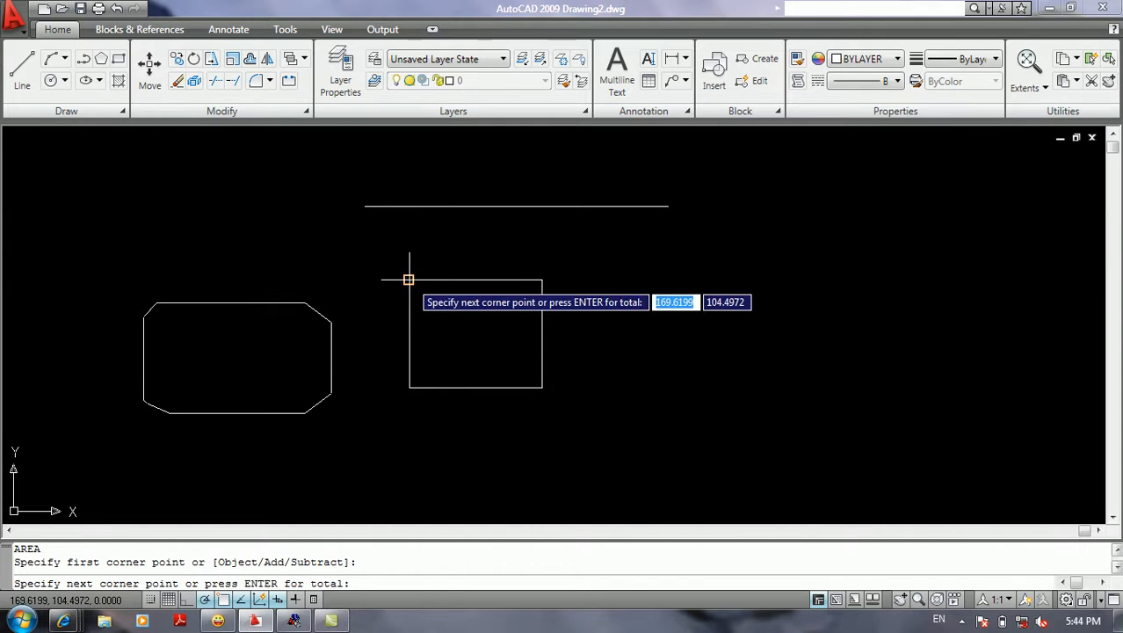
click(542, 280)
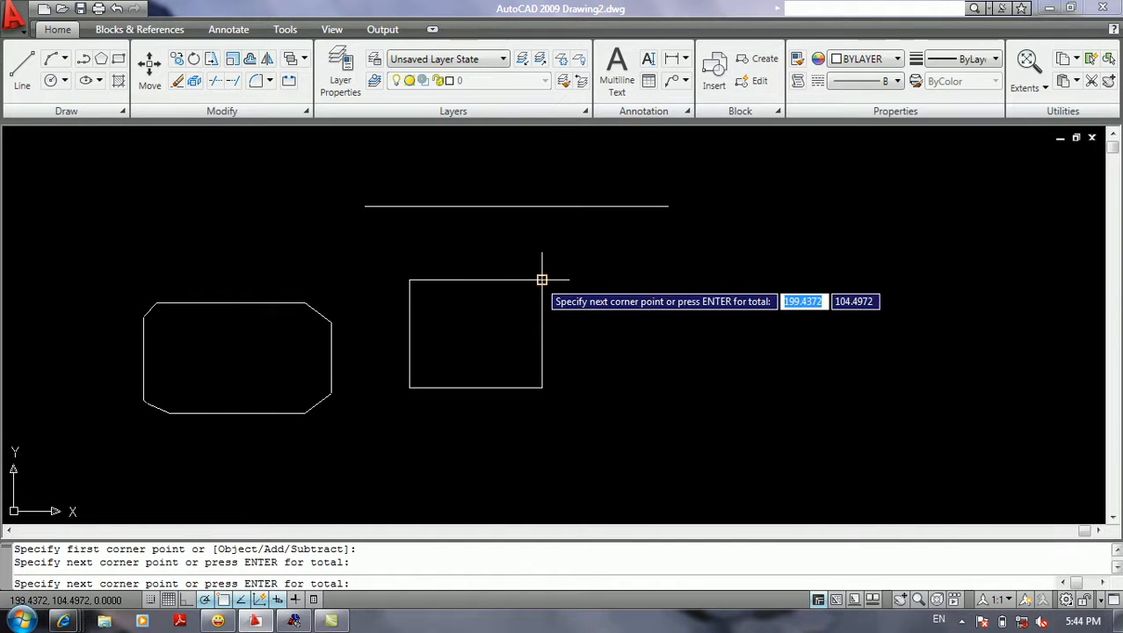
click(541, 388)
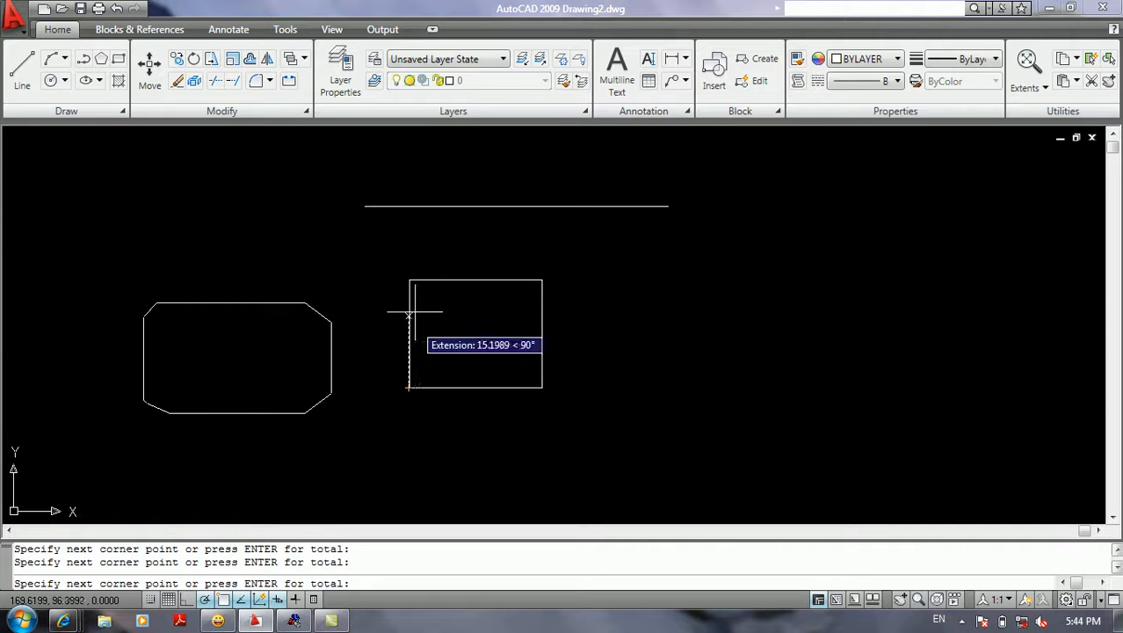
key(Return)
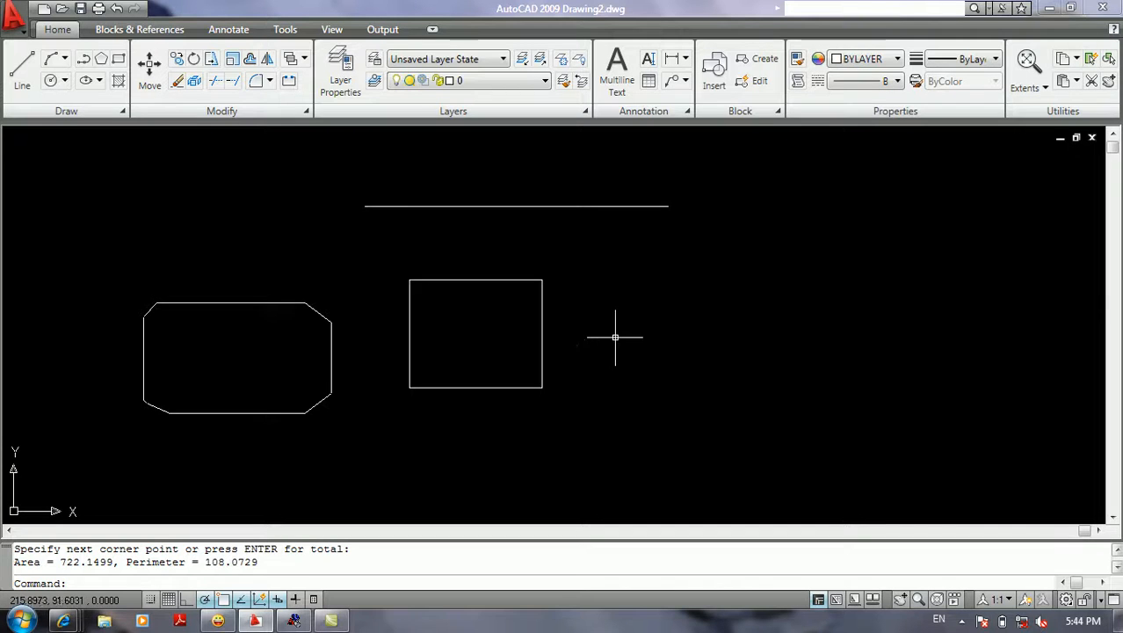
Draw a tilted four-sided polygon, inscribed in a circle, with a perimeter of about 83 units to the right of the rectangle
text(pol)
key(Return)
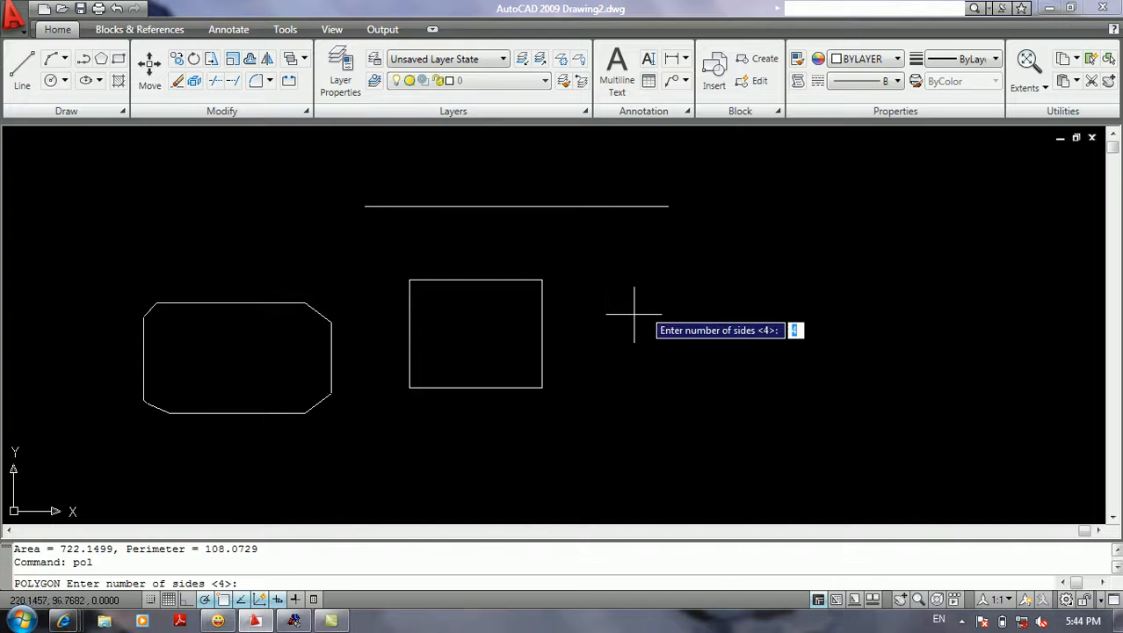
key(Return)
click(723, 321)
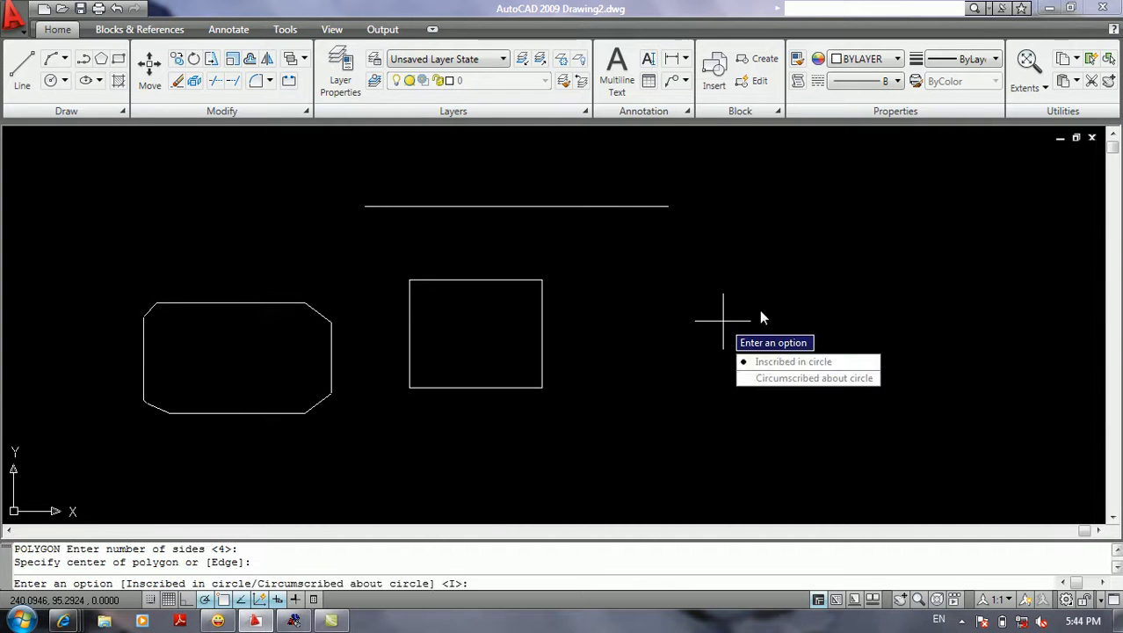
click(791, 361)
click(733, 257)
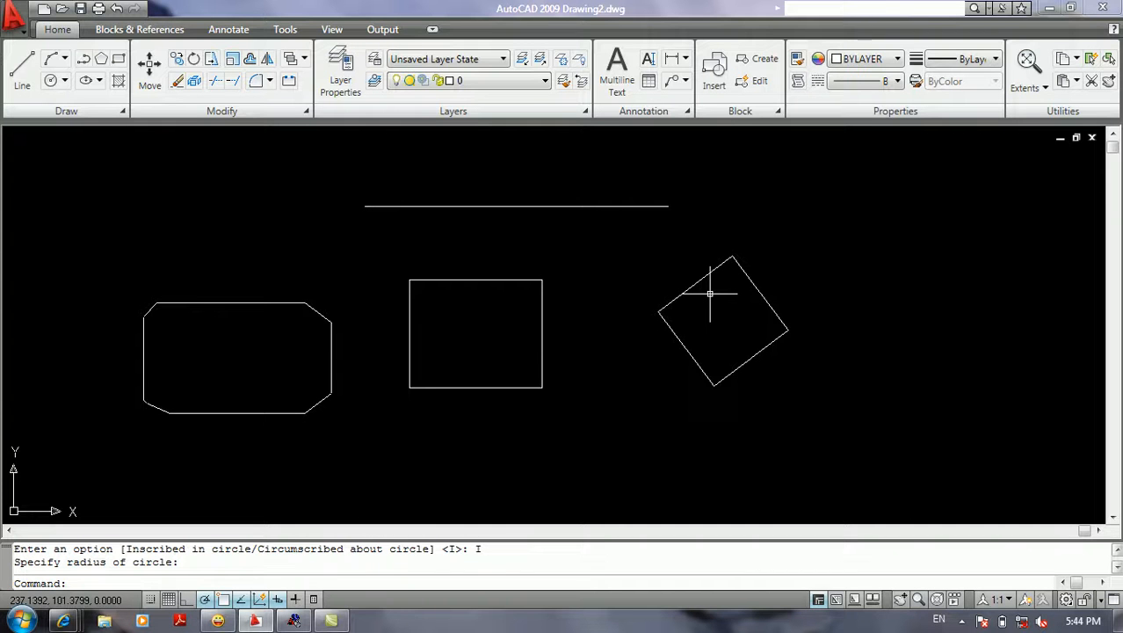
text(aa)
key(Return)
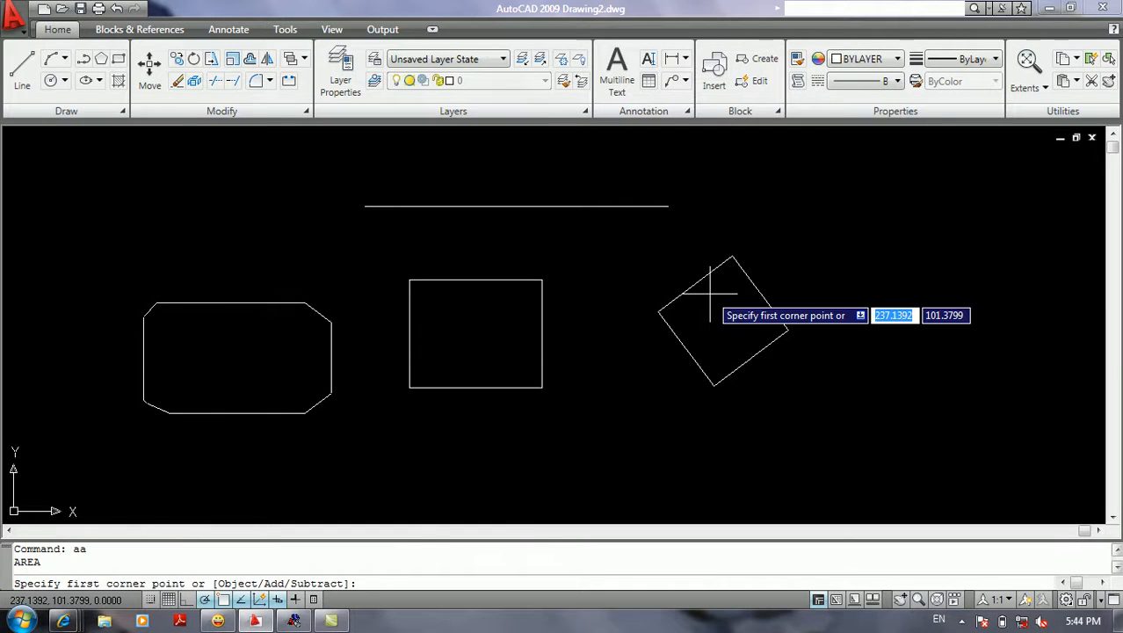
key(Escape)
key(Escape)
Draw a closed, irregular nine-sided outline from connected lines to the right of the tilted square
text(l)
key(Return)
click(797, 253)
click(838, 200)
click(912, 236)
click(912, 297)
click(893, 325)
click(952, 368)
click(882, 409)
click(819, 384)
click(819, 315)
click(798, 253)
key(Return)
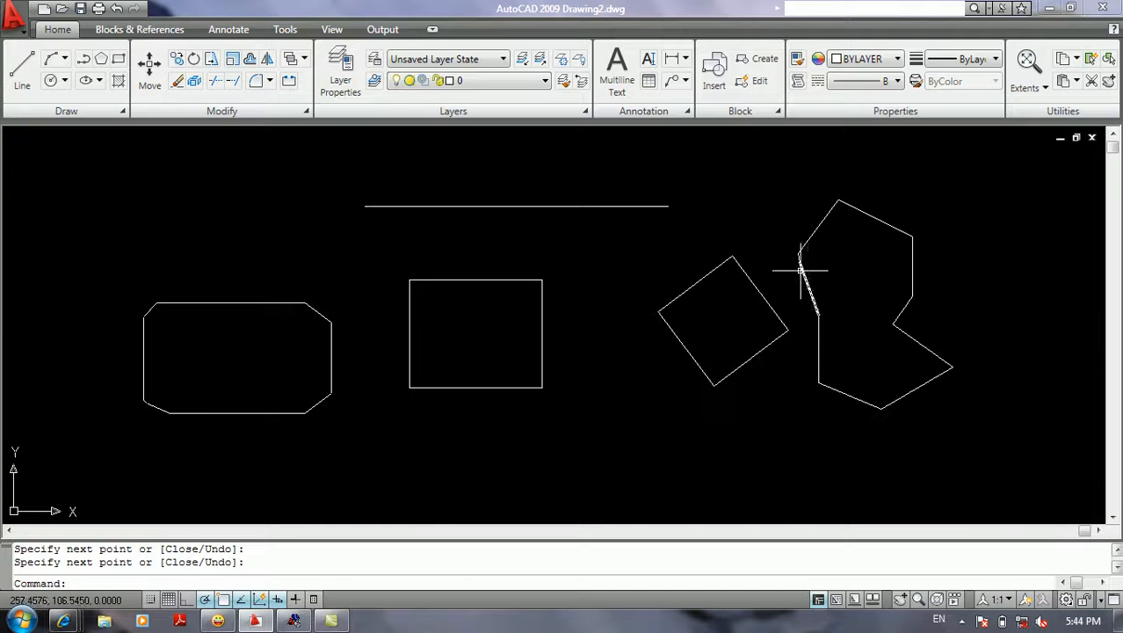
Use the Area command's Object option to try the exploded rectangle and measure the tilted square
middle_drag(800, 270, 880, 253)
text(aa)
key(Return)
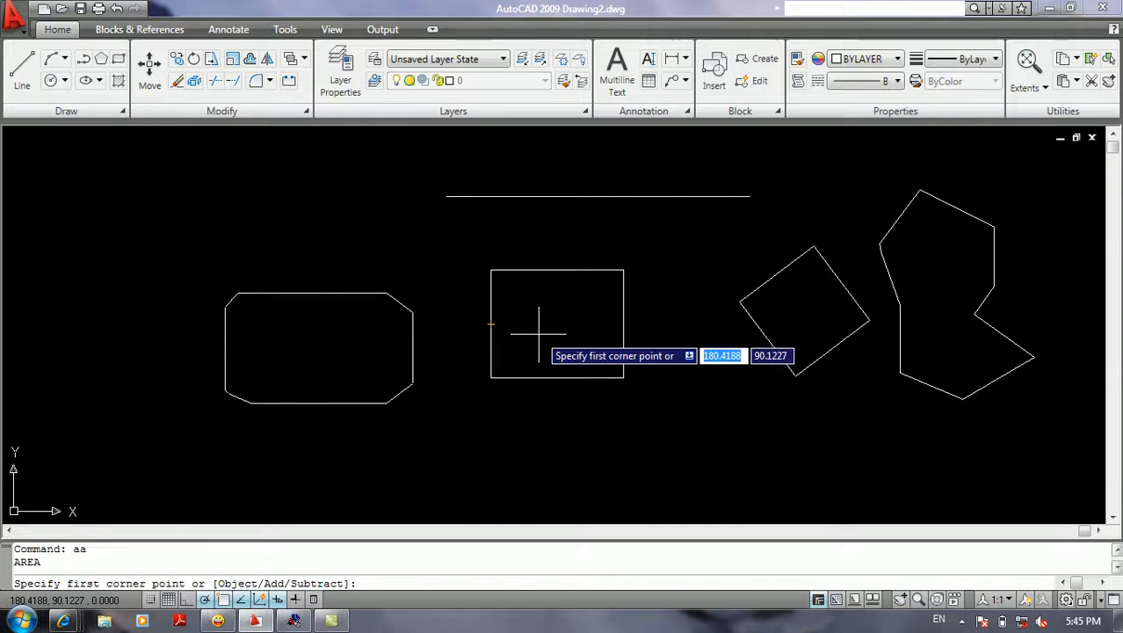
text(o)
key(Return)
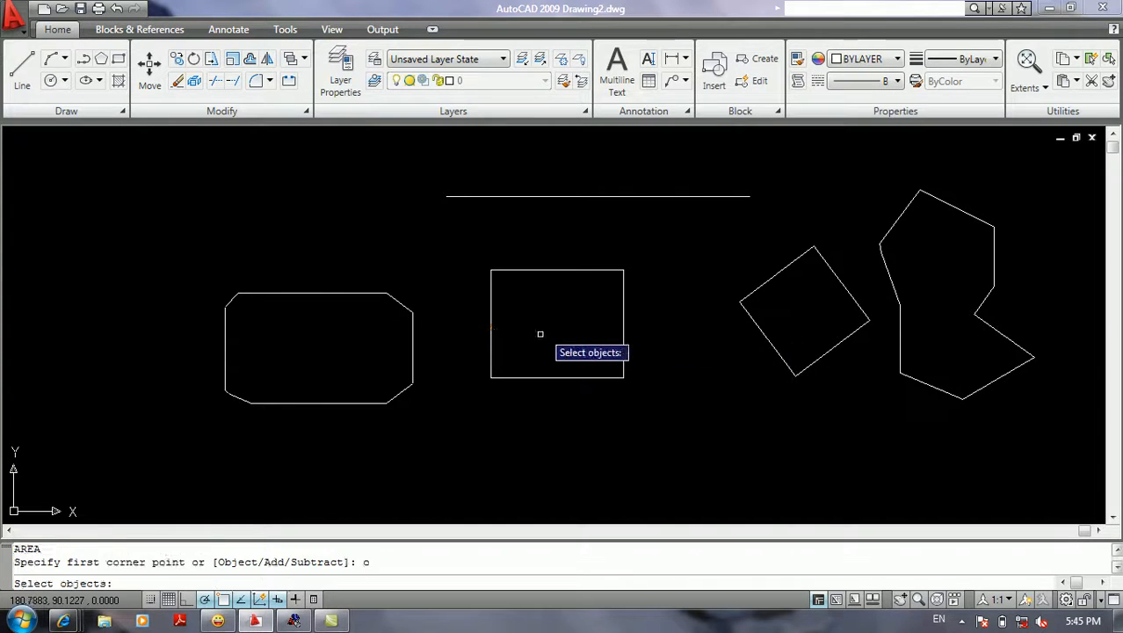
click(607, 300)
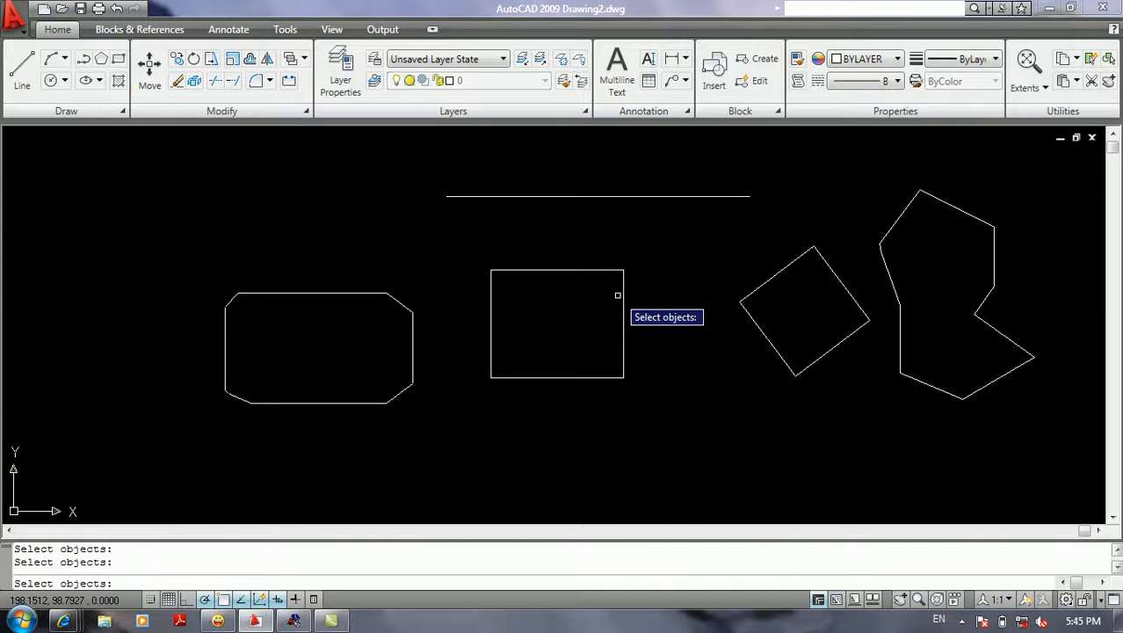
click(750, 293)
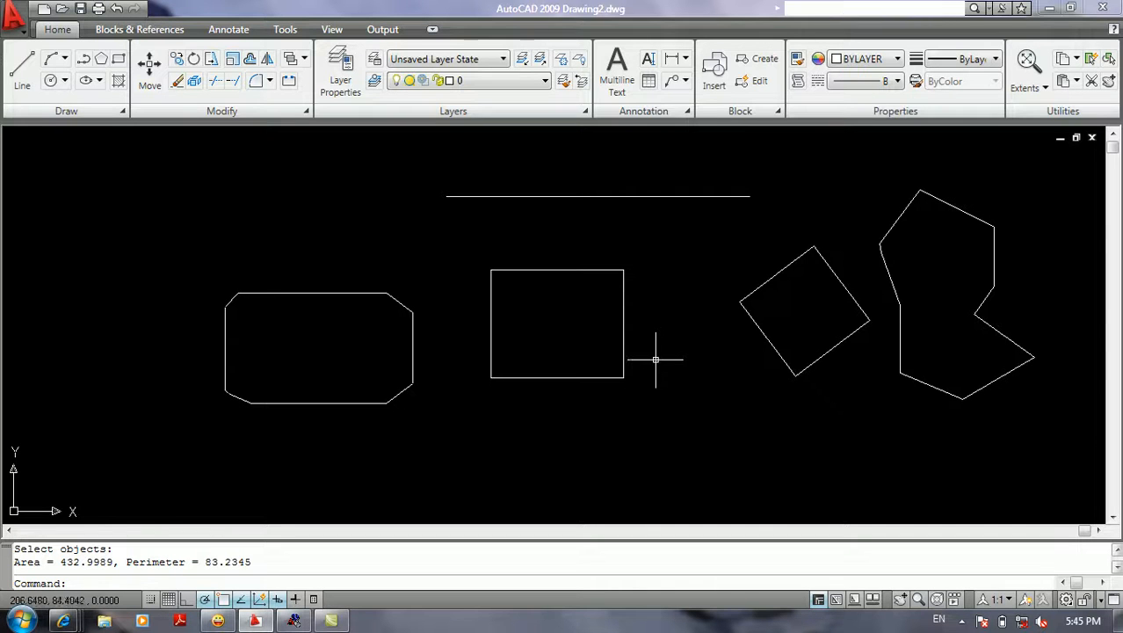
Start an Area measurement in Add mode and add the exploded rectangle by picking its four corners
key(Return)
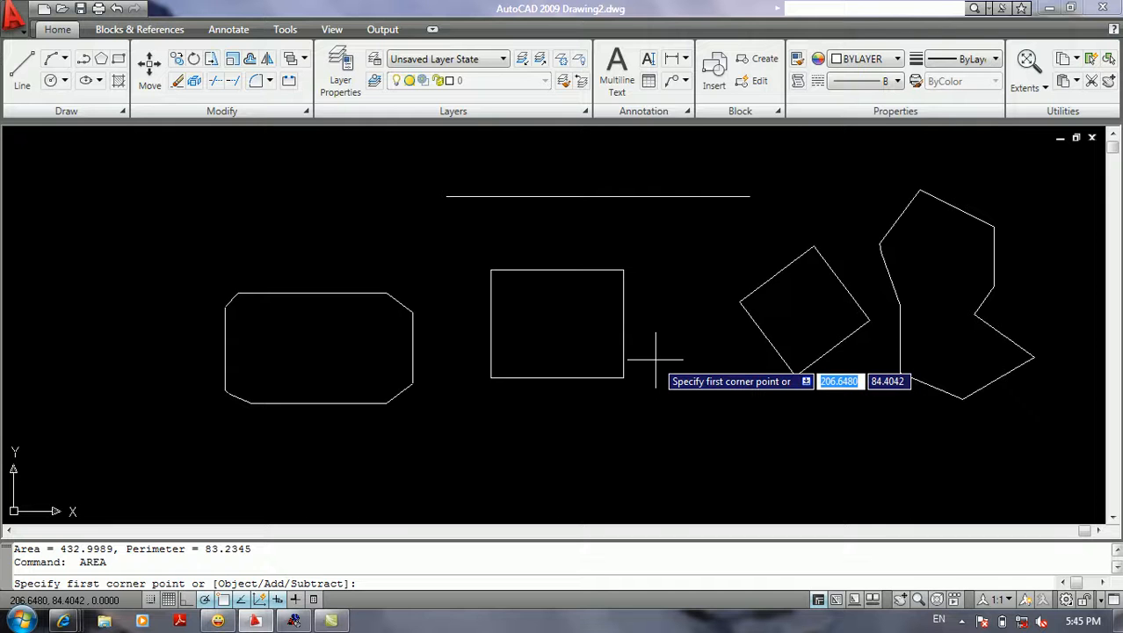
text(add)
key(Return)
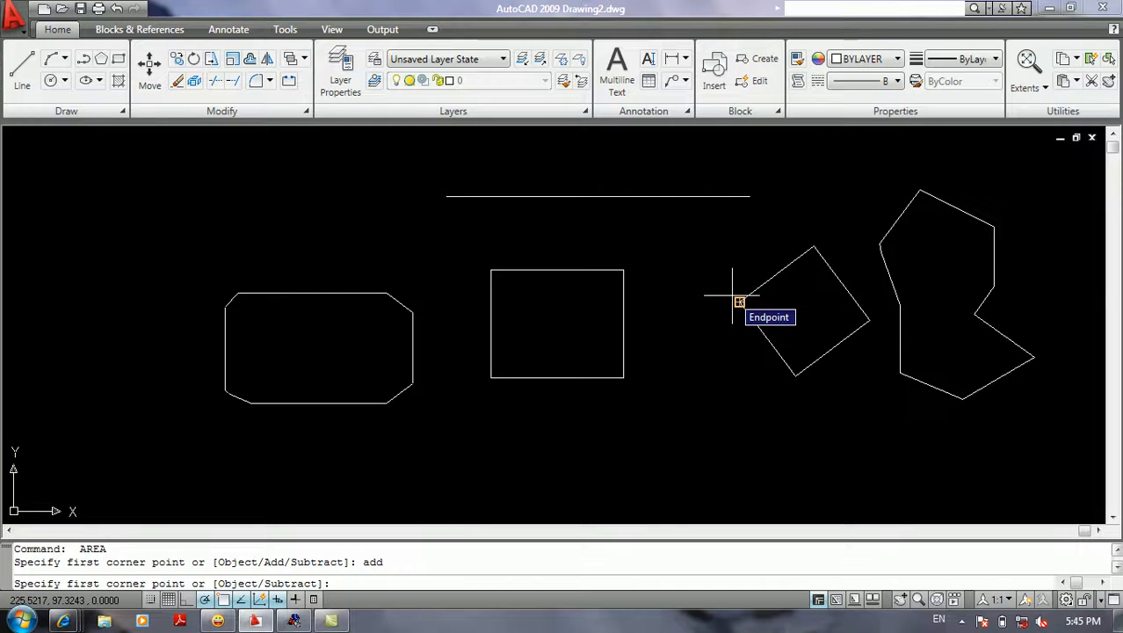
click(489, 268)
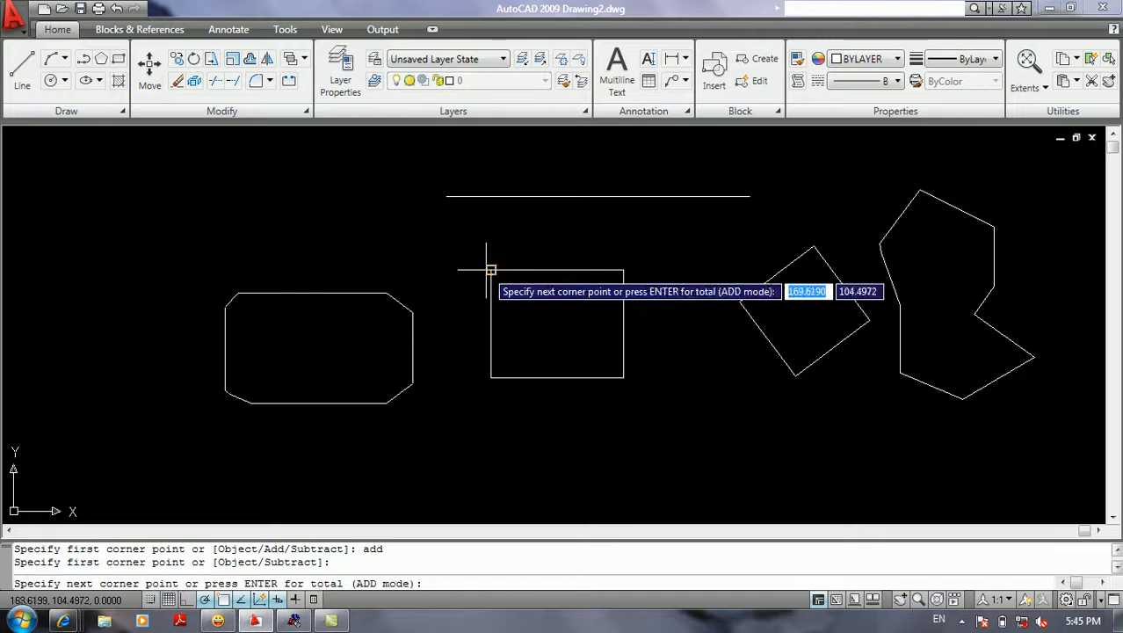
click(623, 270)
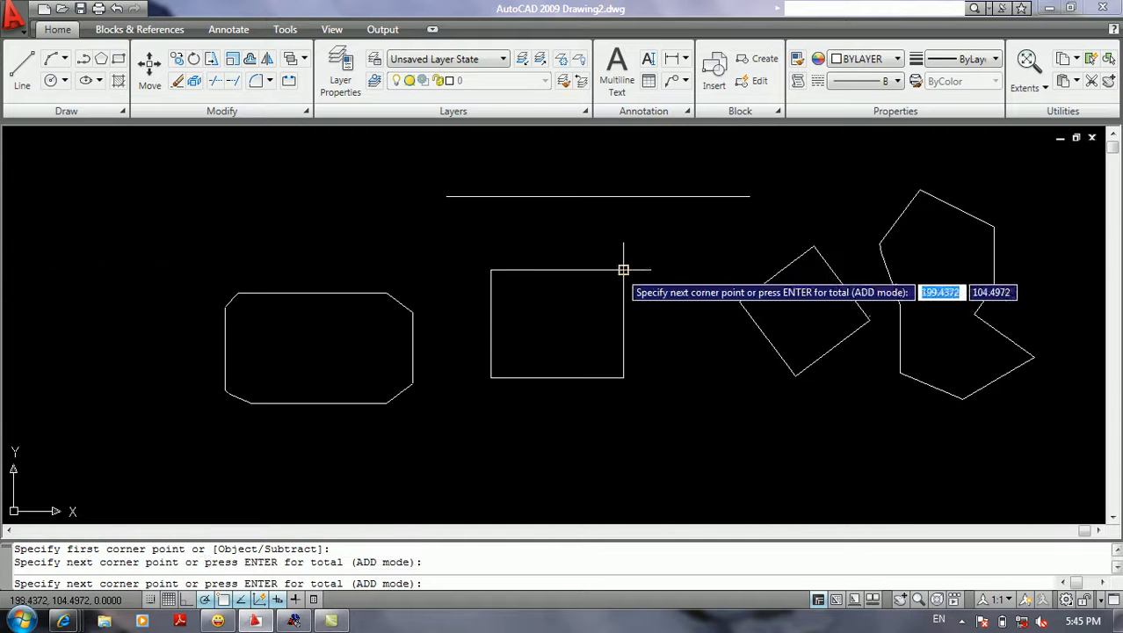
click(623, 377)
click(490, 377)
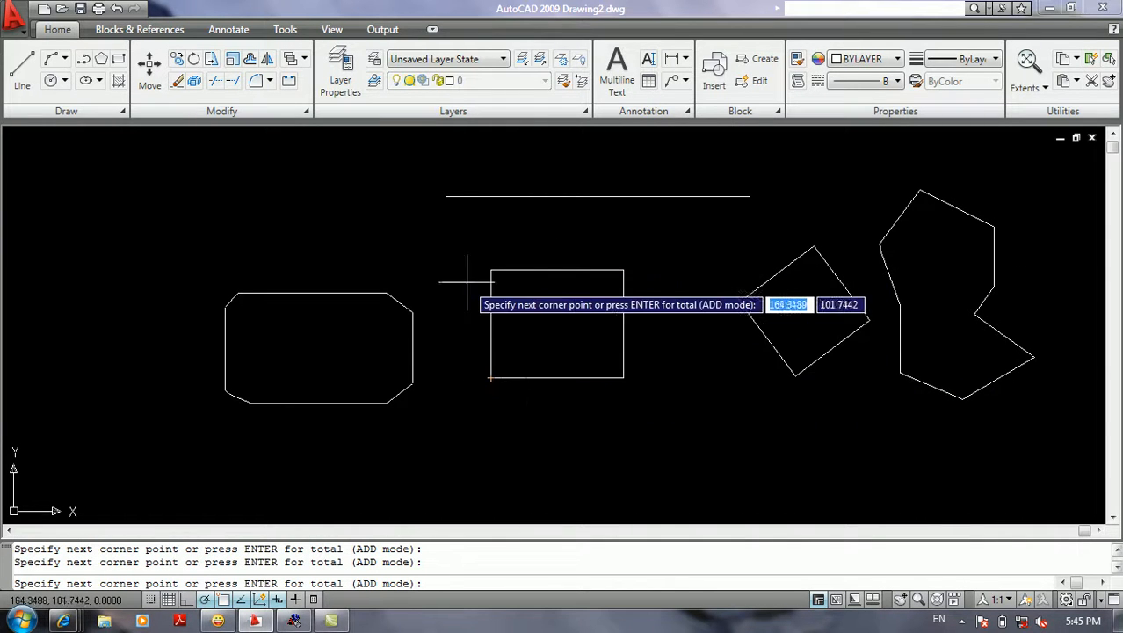
key(Return)
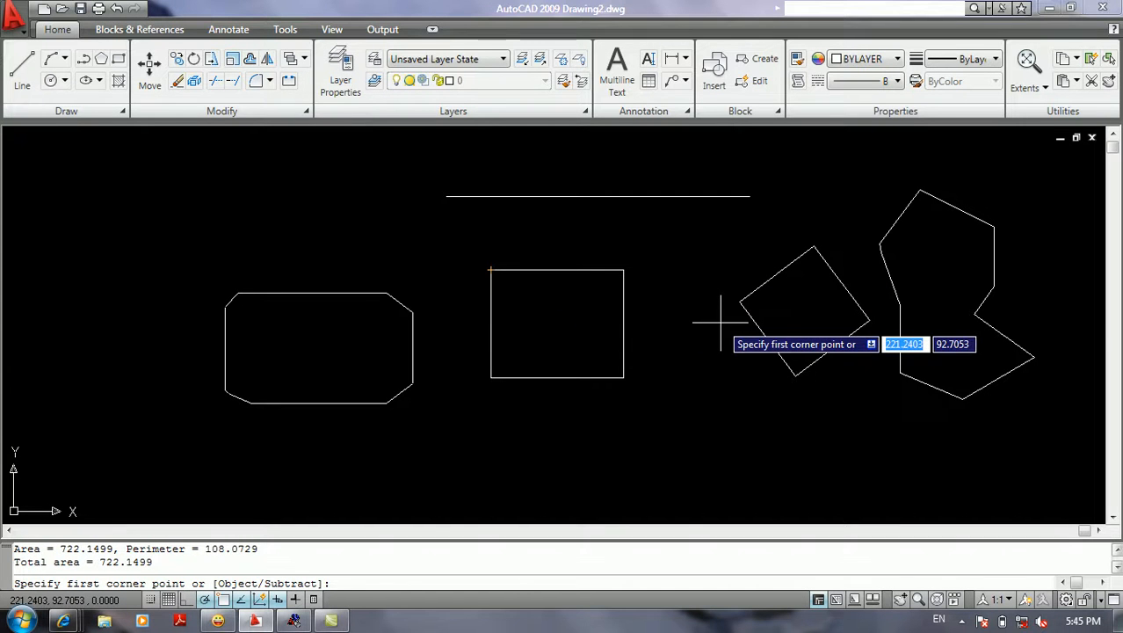
Add the tilted square to the running Area total by picking its four corners, and finish the measurement
click(741, 302)
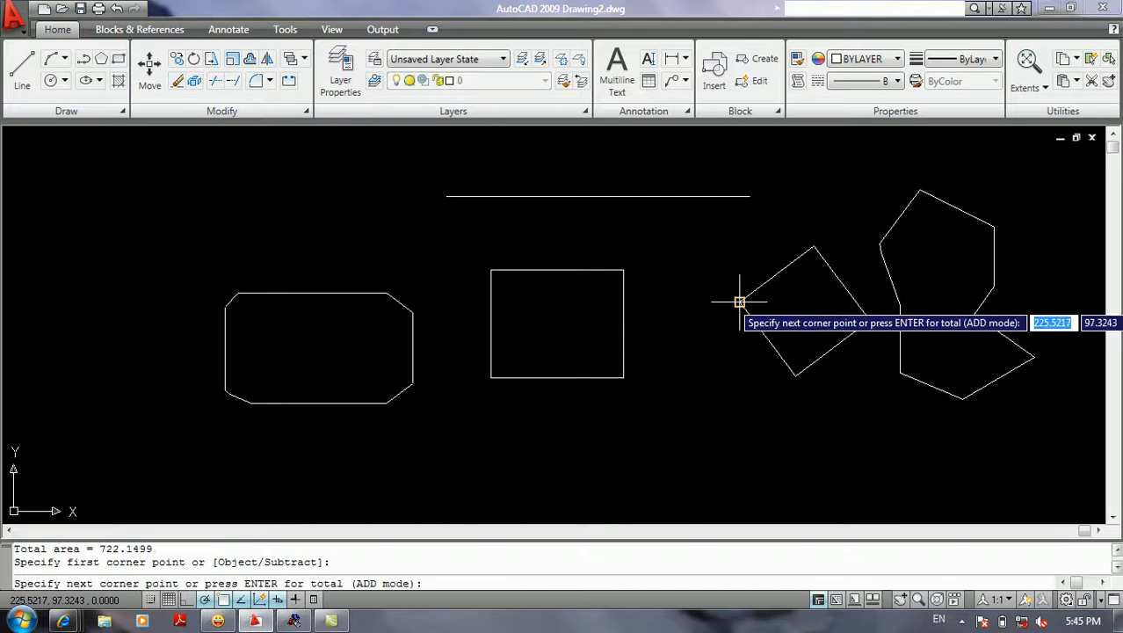
click(813, 247)
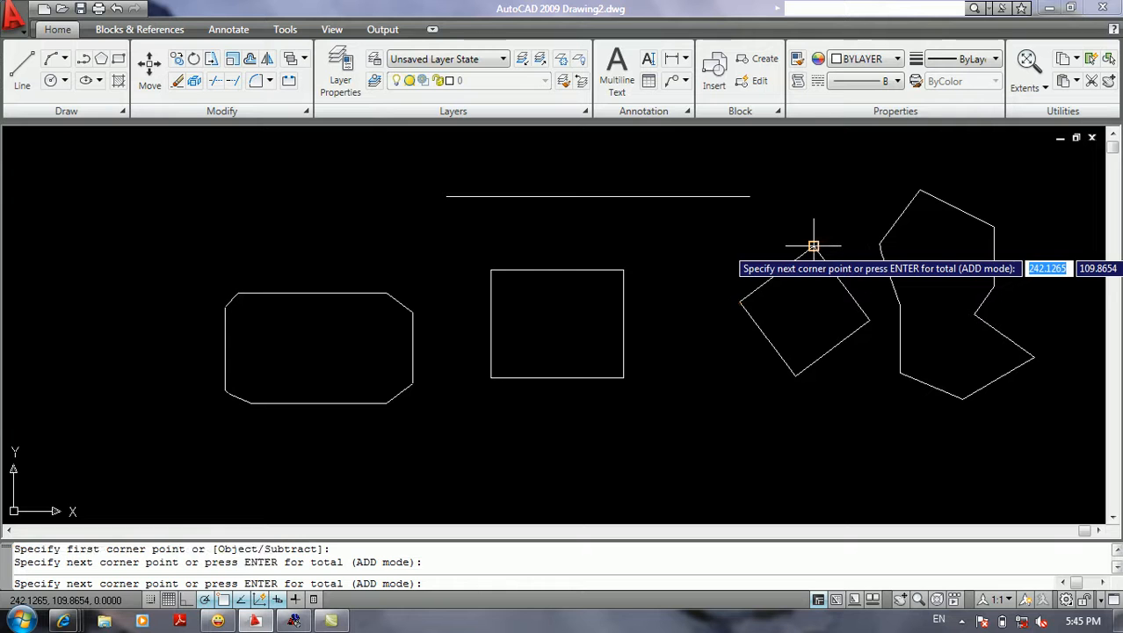
click(868, 320)
click(795, 376)
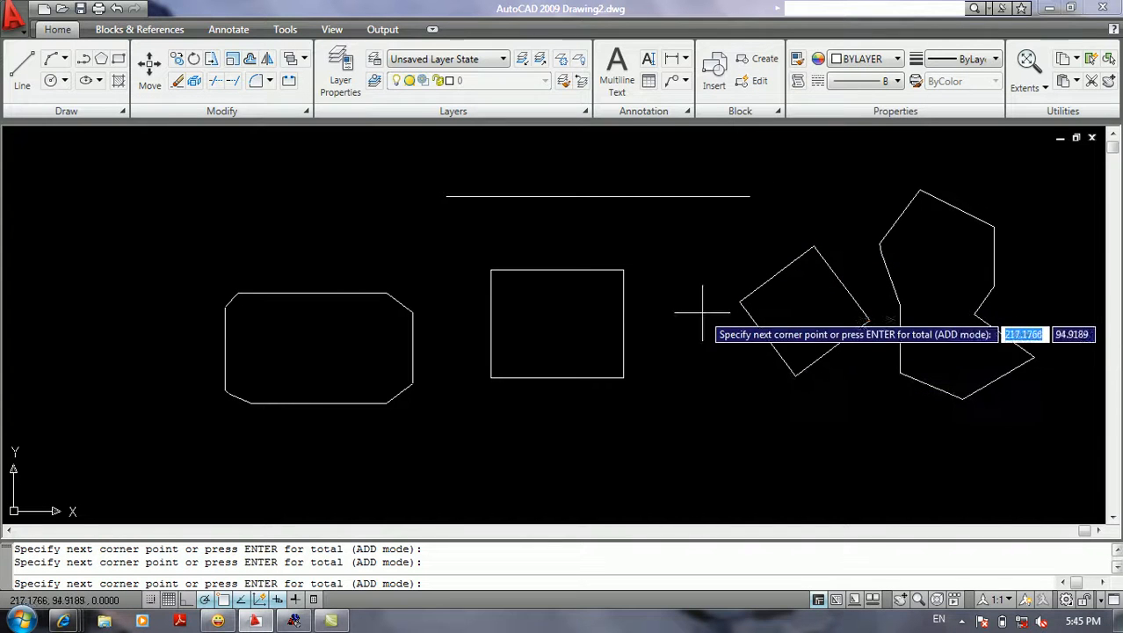
key(Return)
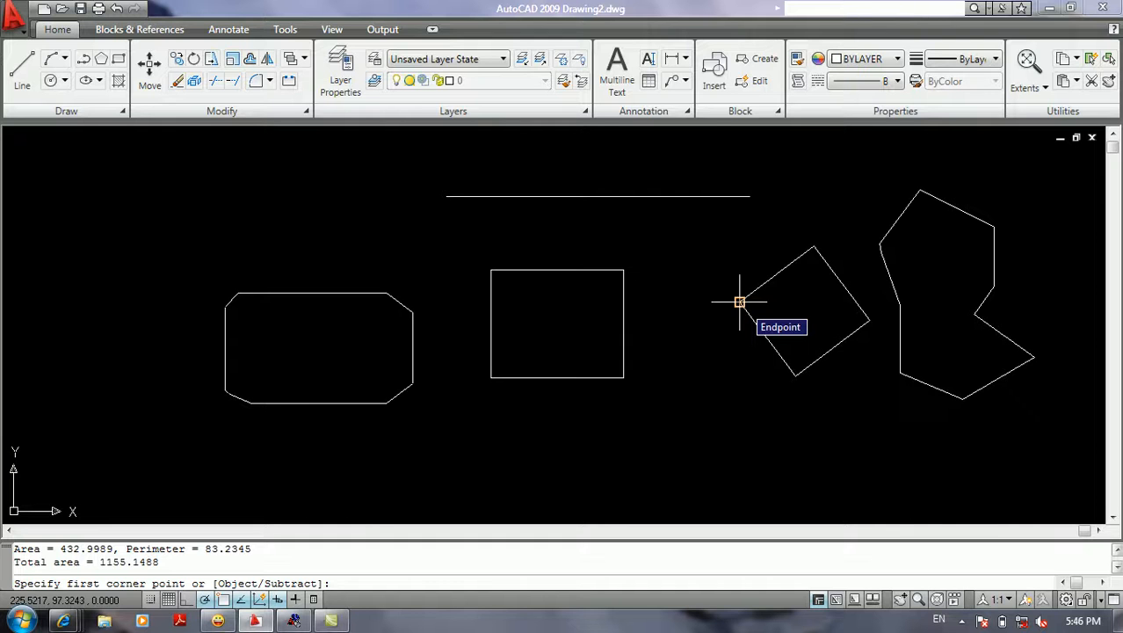
key(Return)
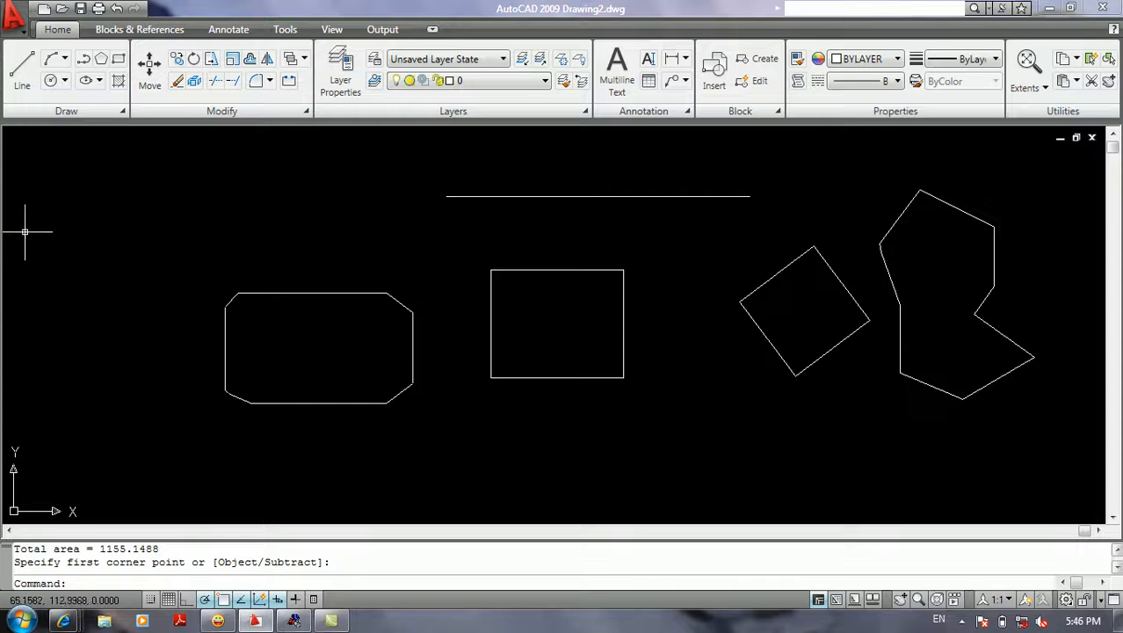
click(114, 226)
click(102, 253)
click(125, 220)
click(118, 246)
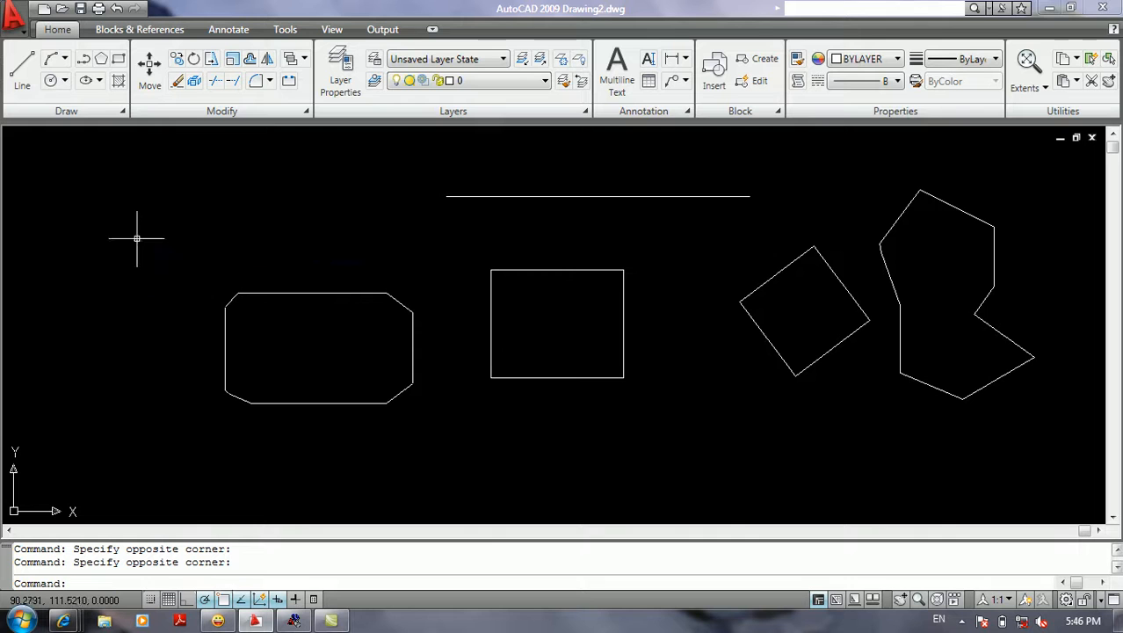
click(136, 253)
click(139, 256)
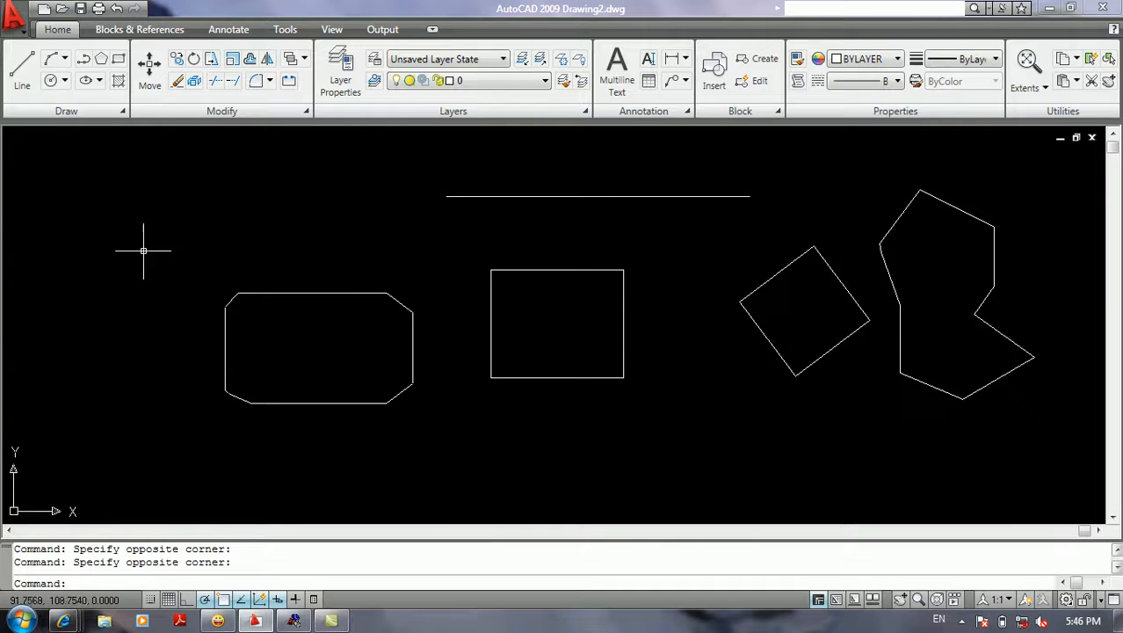
click(14, 17)
mouse_move(41, 156)
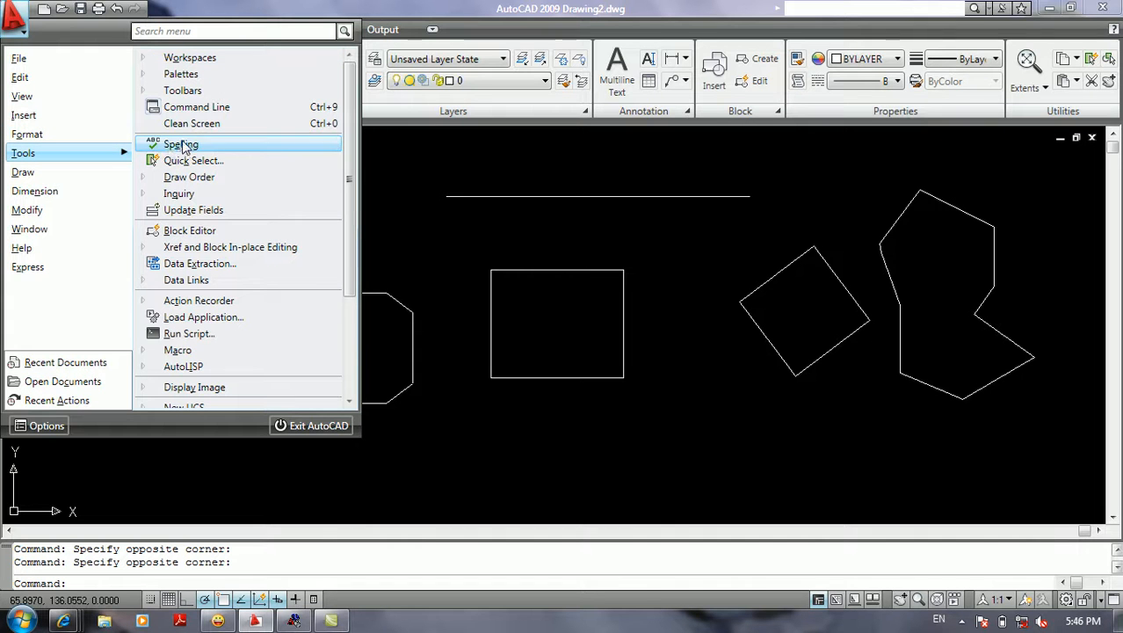
mouse_move(196, 192)
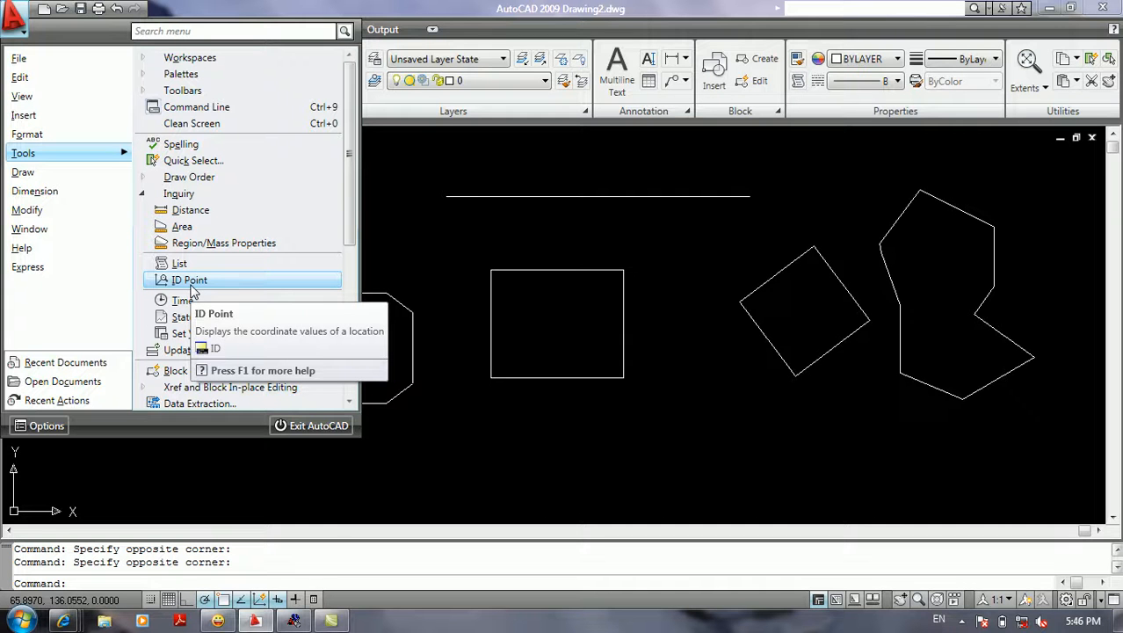
click(400, 244)
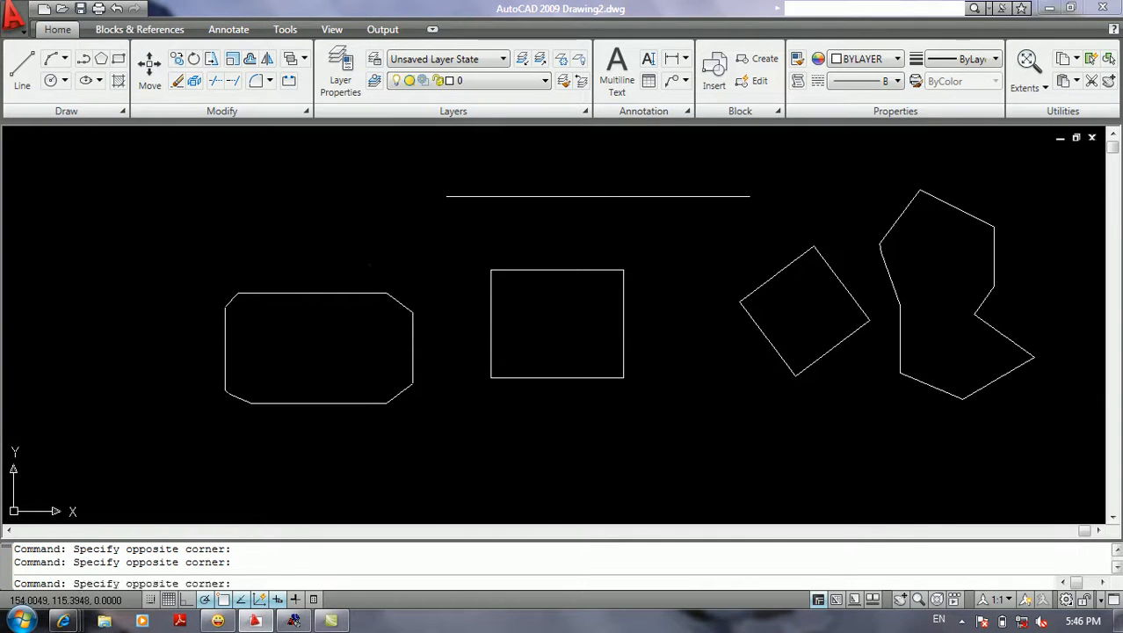
Draw a slanted line from point 15,27 up to a free point above the chamfered rectangle
text(l)
key(Return)
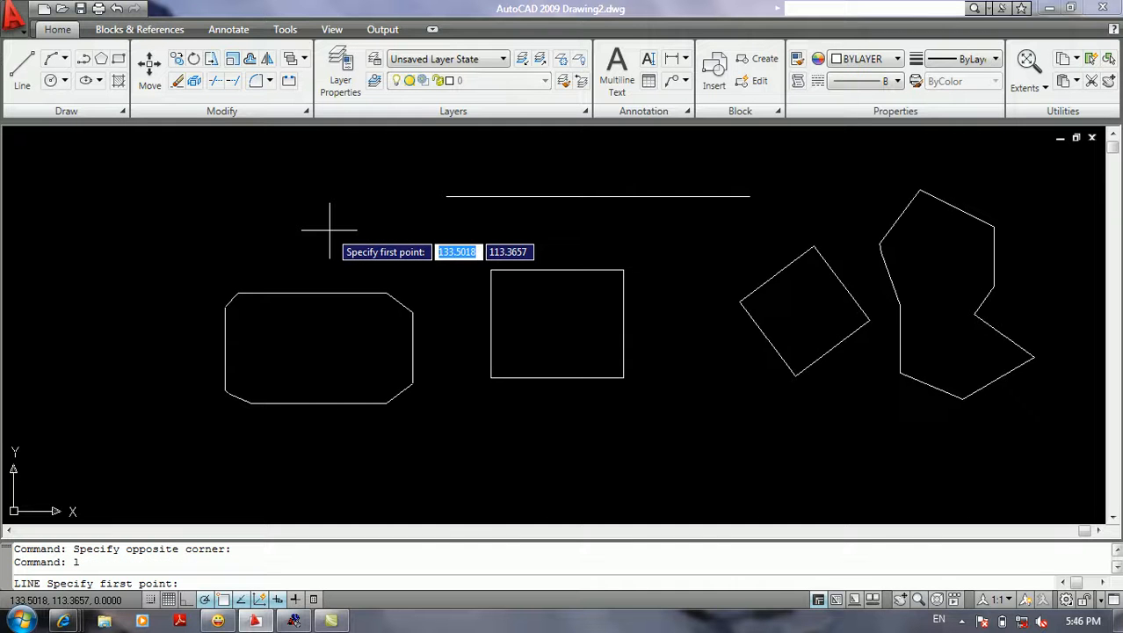
text(15)
key(Tab)
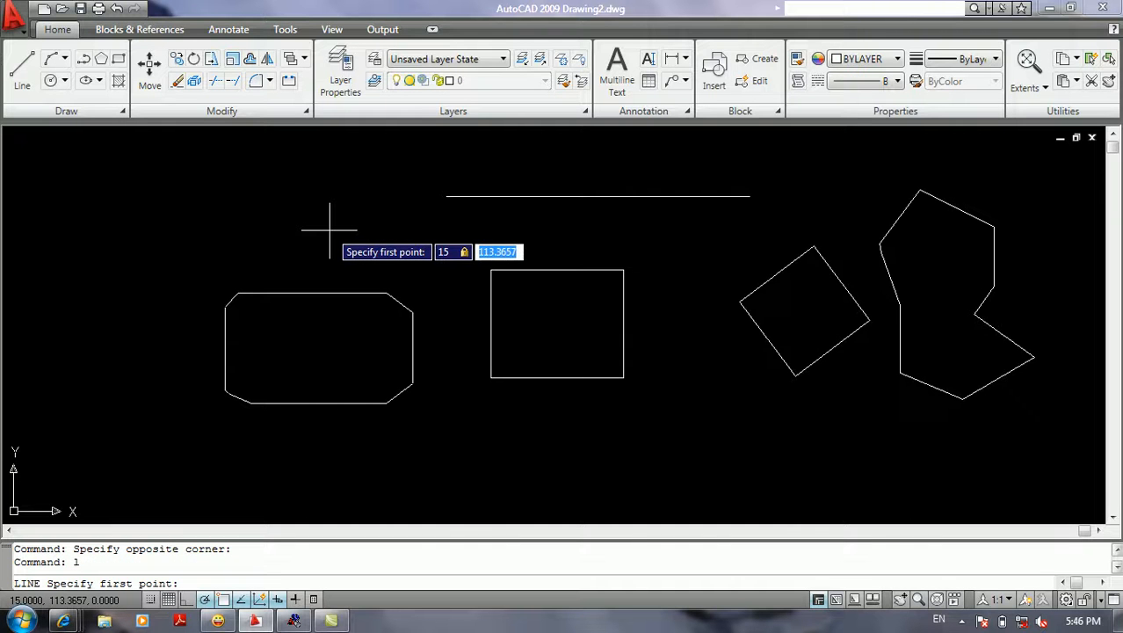
text(27)
key(Return)
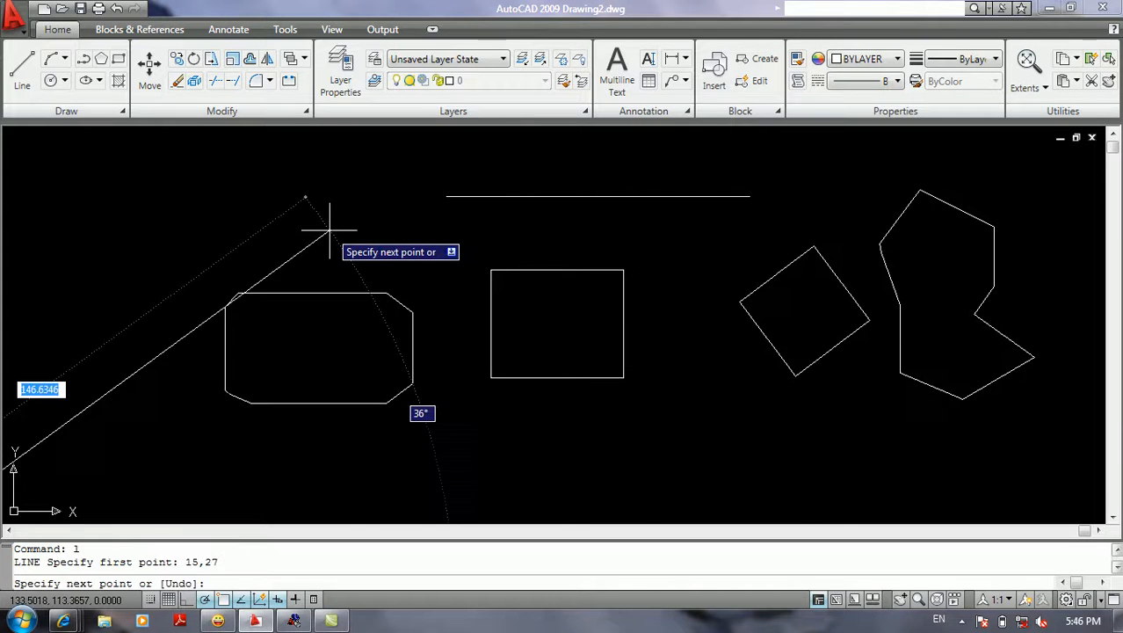
scroll(307, 231, down, 3)
click(295, 229)
key(Return)
Use ID Point on the slanted line's lower endpoint and two lower corner points of the chamfered rectangle
scroll(145, 331, up, 5)
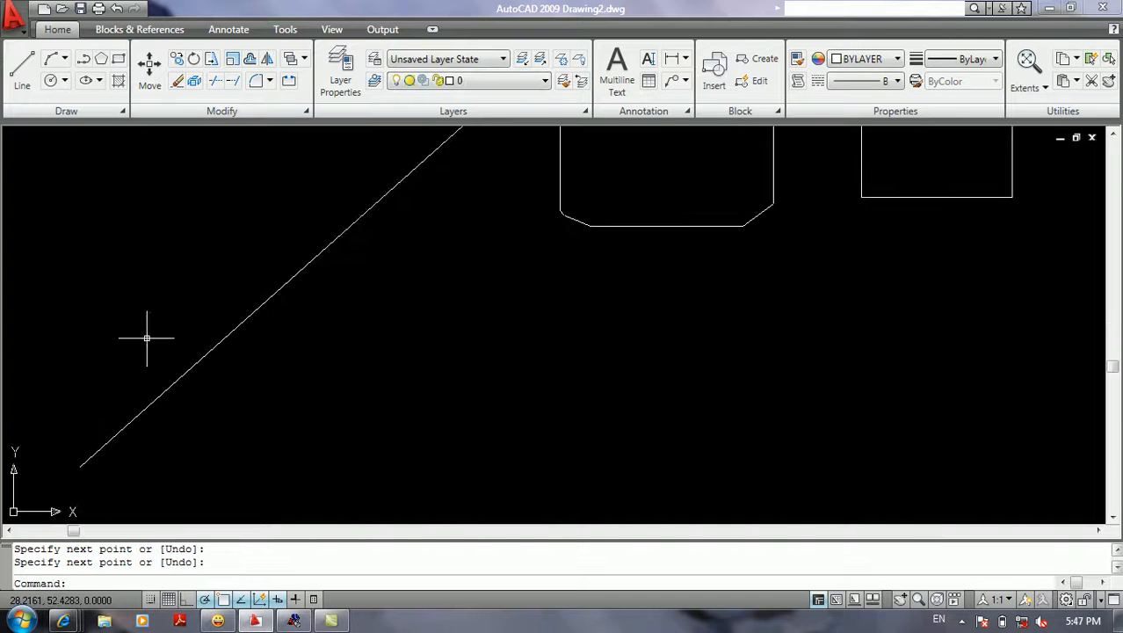
text(id)
key(Return)
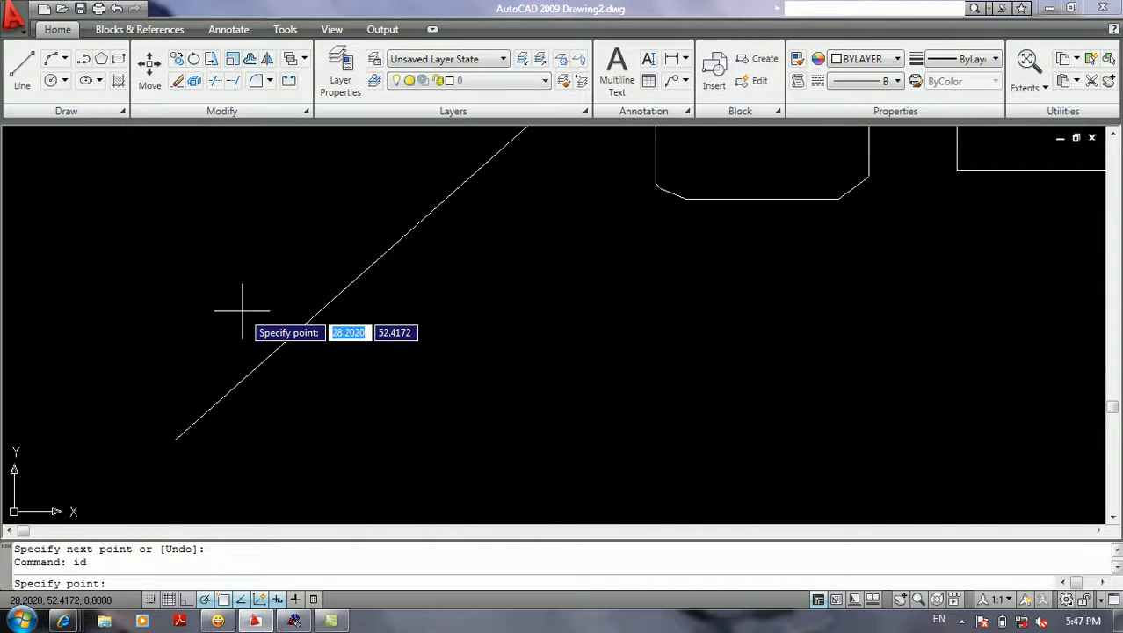
click(175, 440)
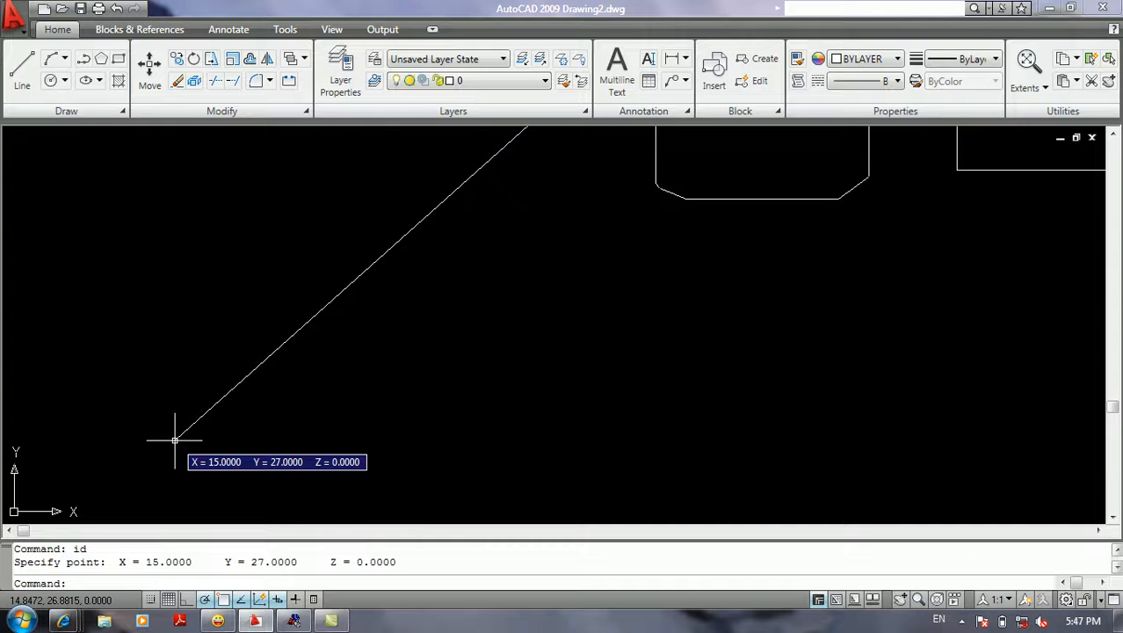
key(Return)
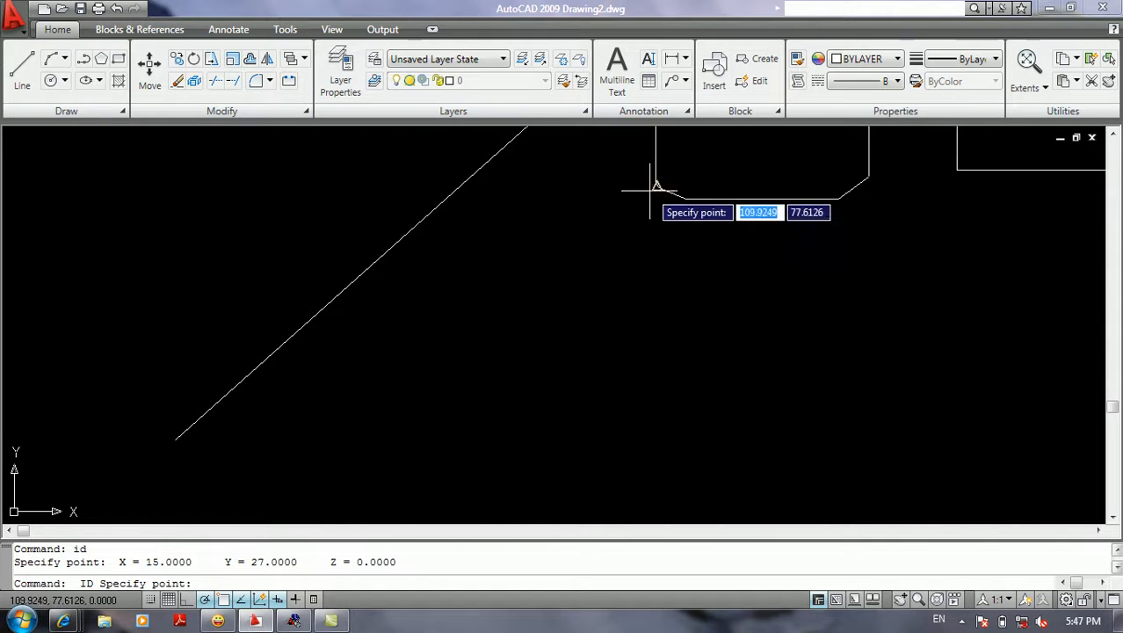
click(651, 184)
key(Return)
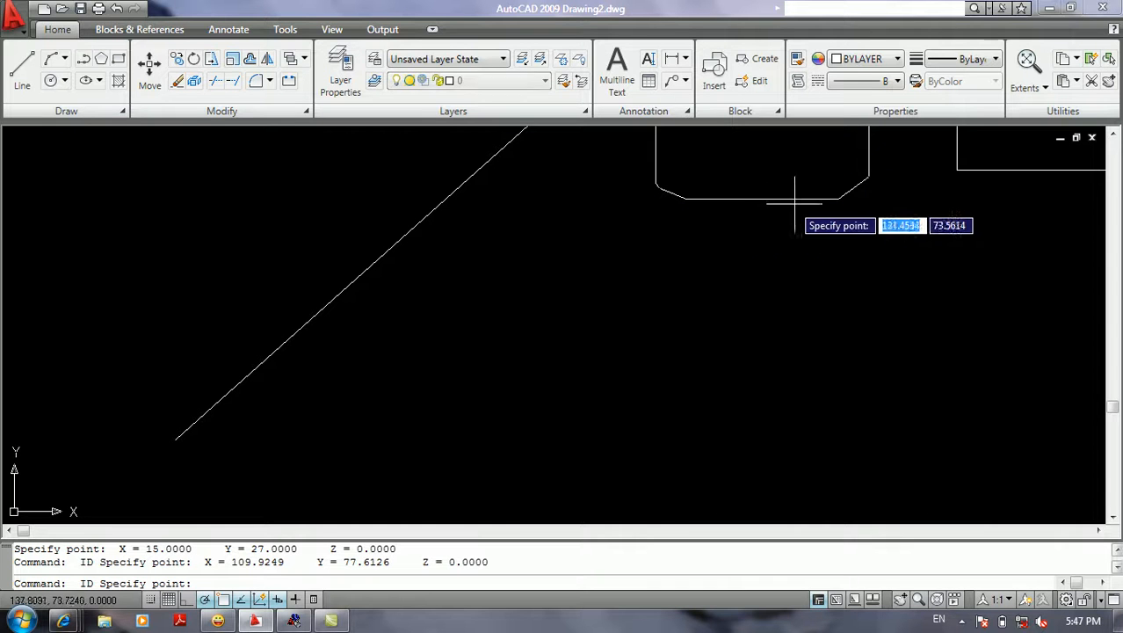
click(839, 199)
Identify the coordinates of both endpoints of the horizontal line above the plain rectangle
scroll(780, 218, down, 4)
scroll(780, 218, down, 2)
middle_drag(778, 220, 582, 252)
scroll(574, 254, up, 3)
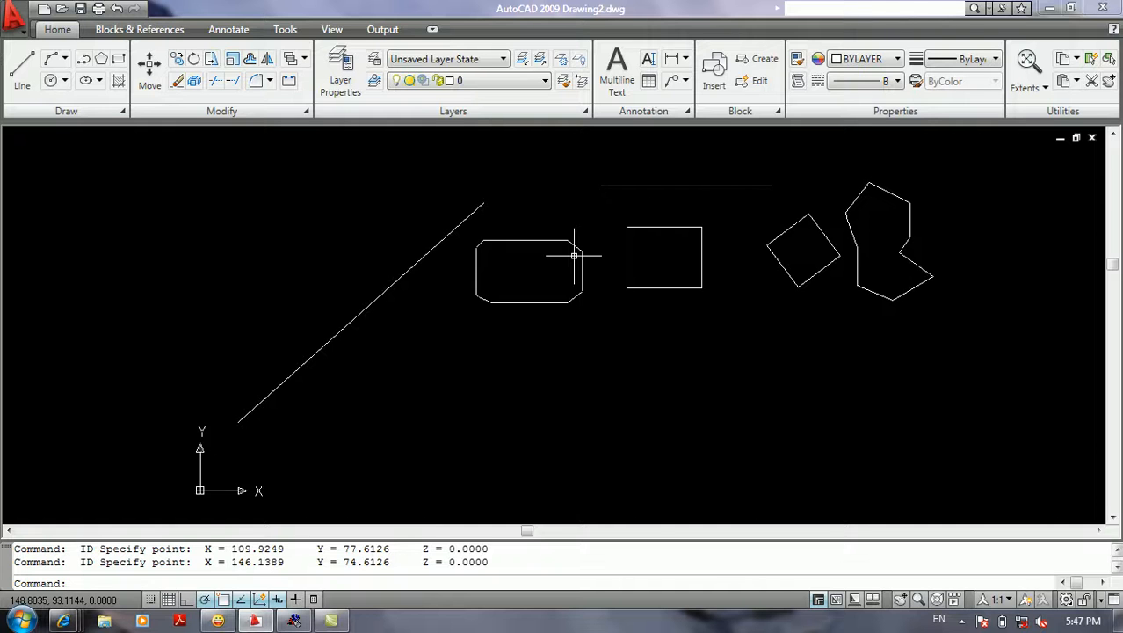
key(Return)
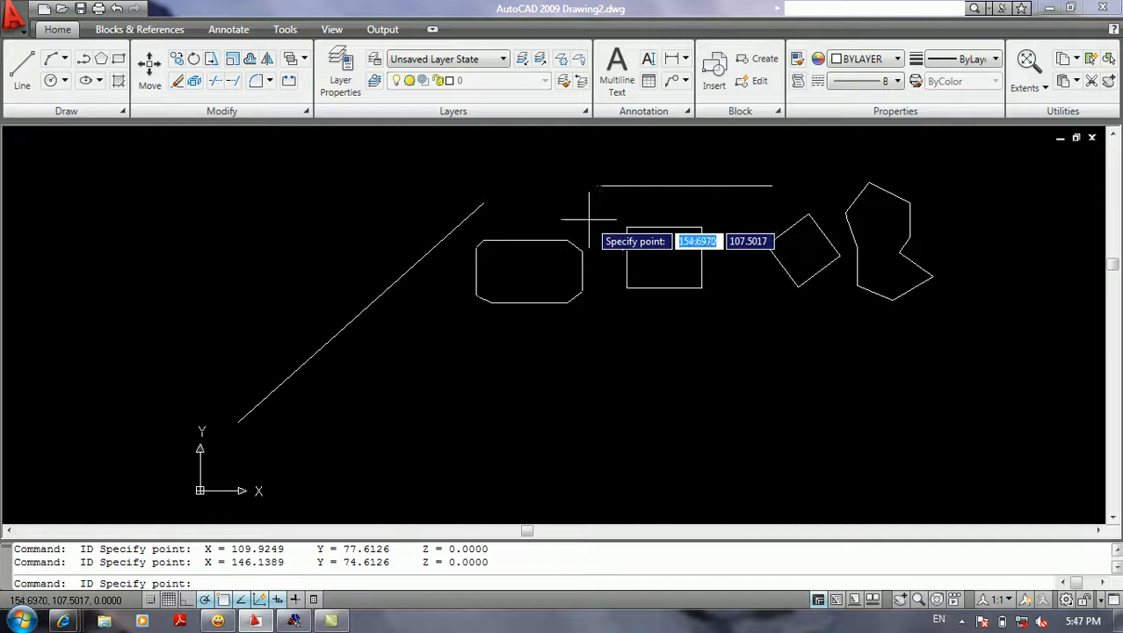
click(601, 186)
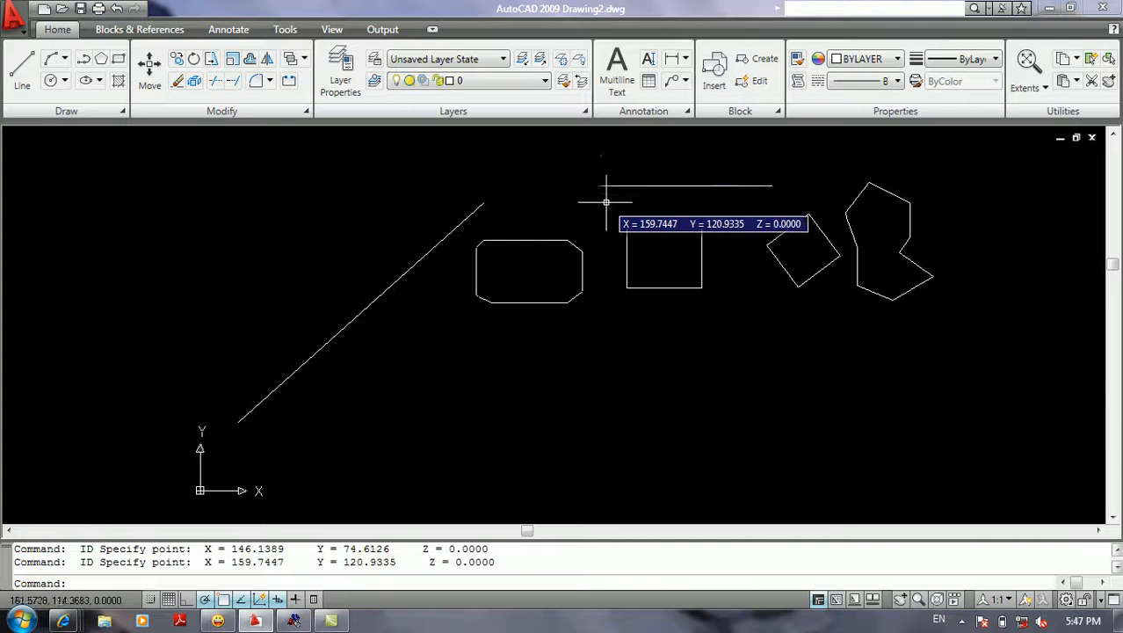
key(Return)
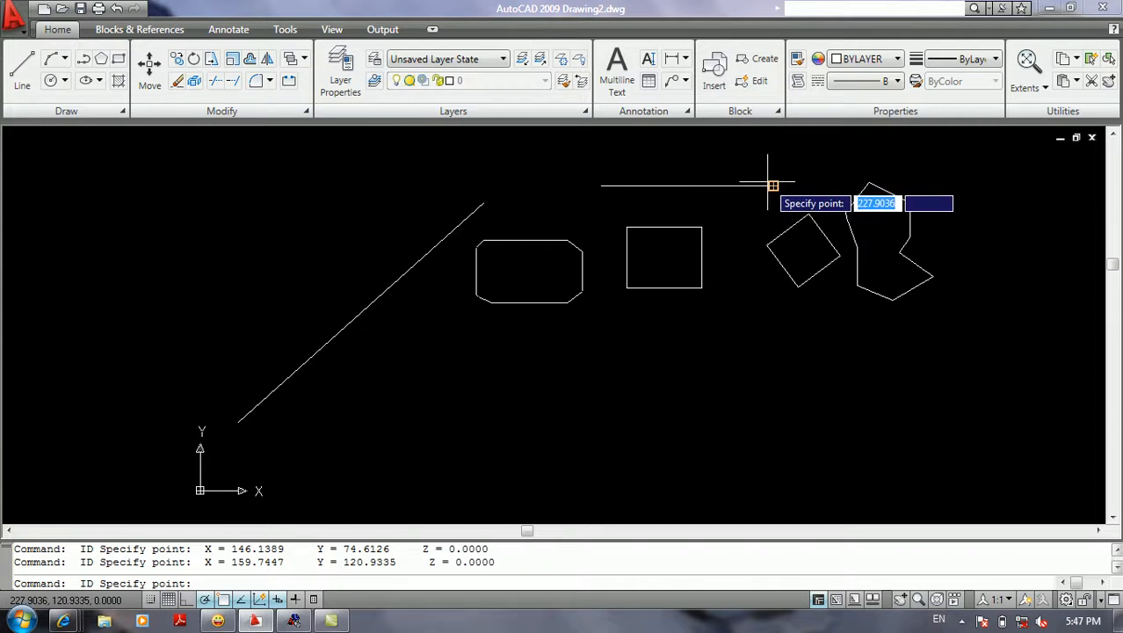
click(772, 186)
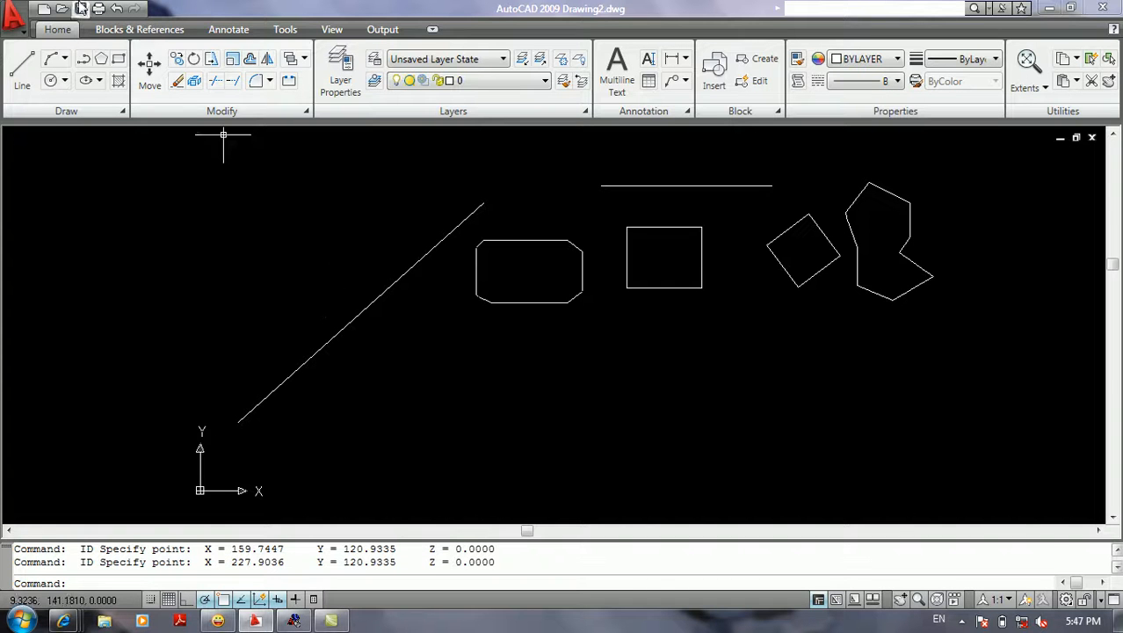
Display the drawing's time information with the Time inquiry, and end it without choosing an option
click(16, 25)
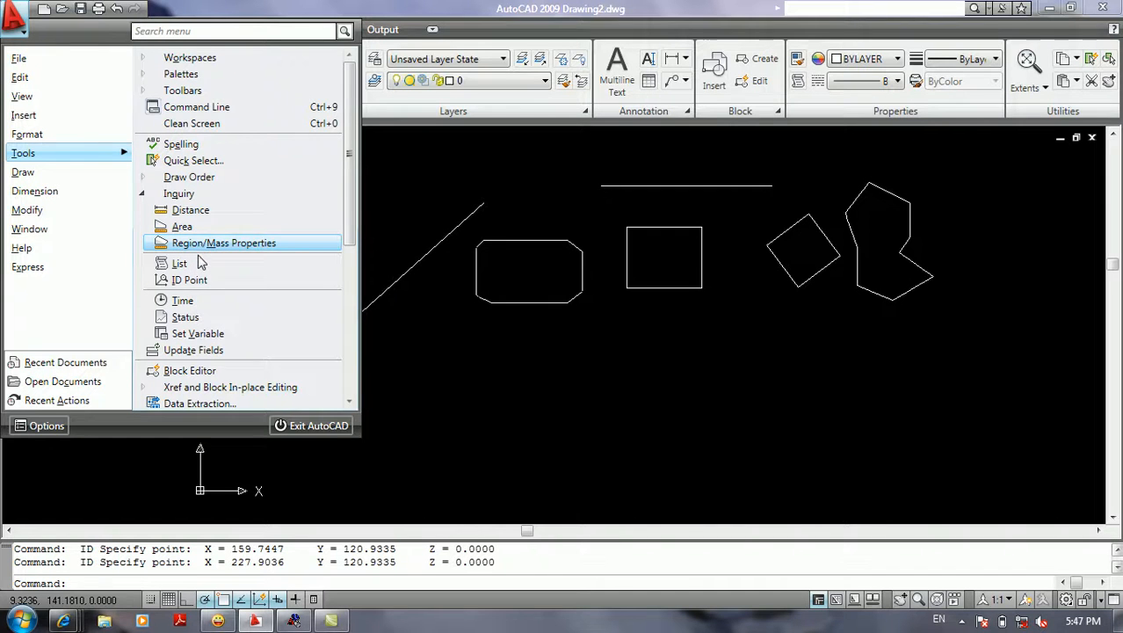
click(196, 303)
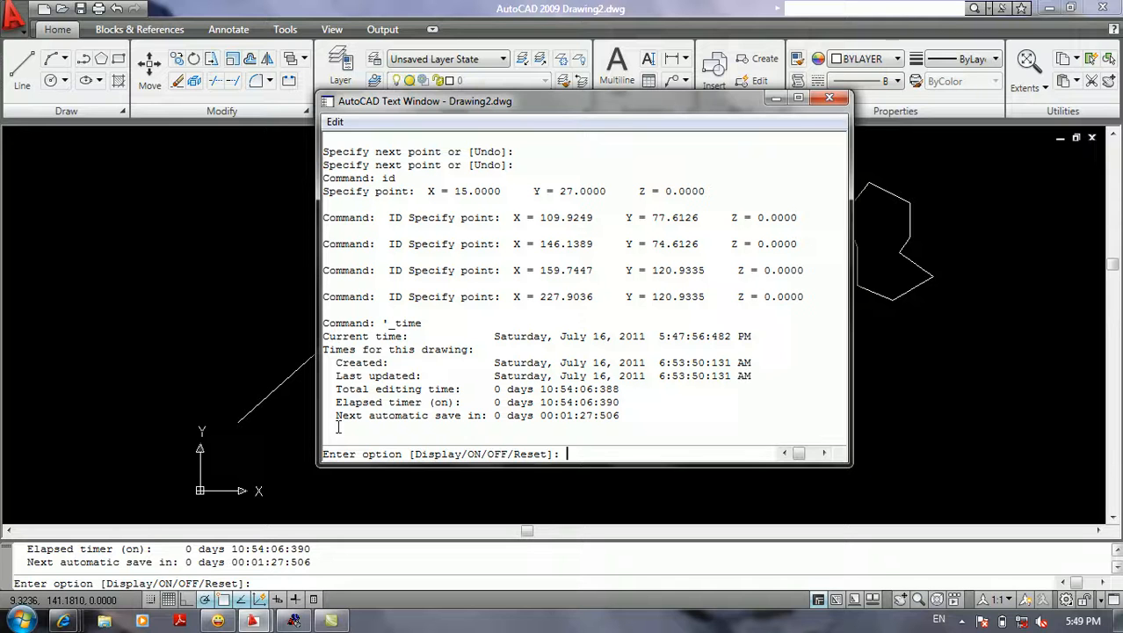
key(Return)
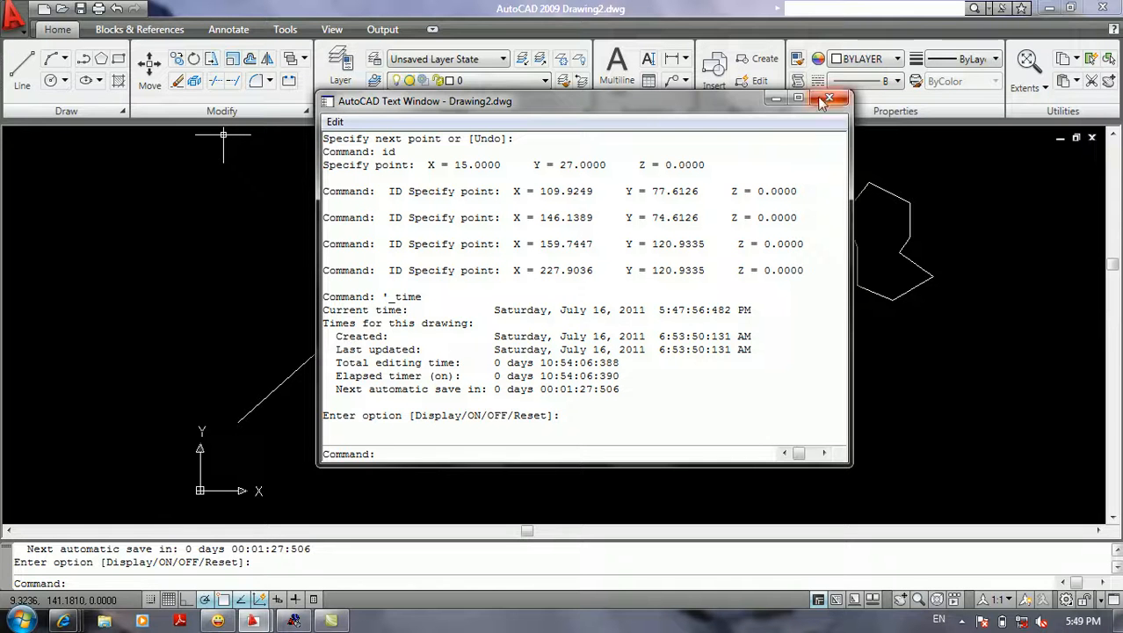
click(105, 237)
click(99, 219)
Display the drawing's Status report, close the text window and end the command
click(25, 33)
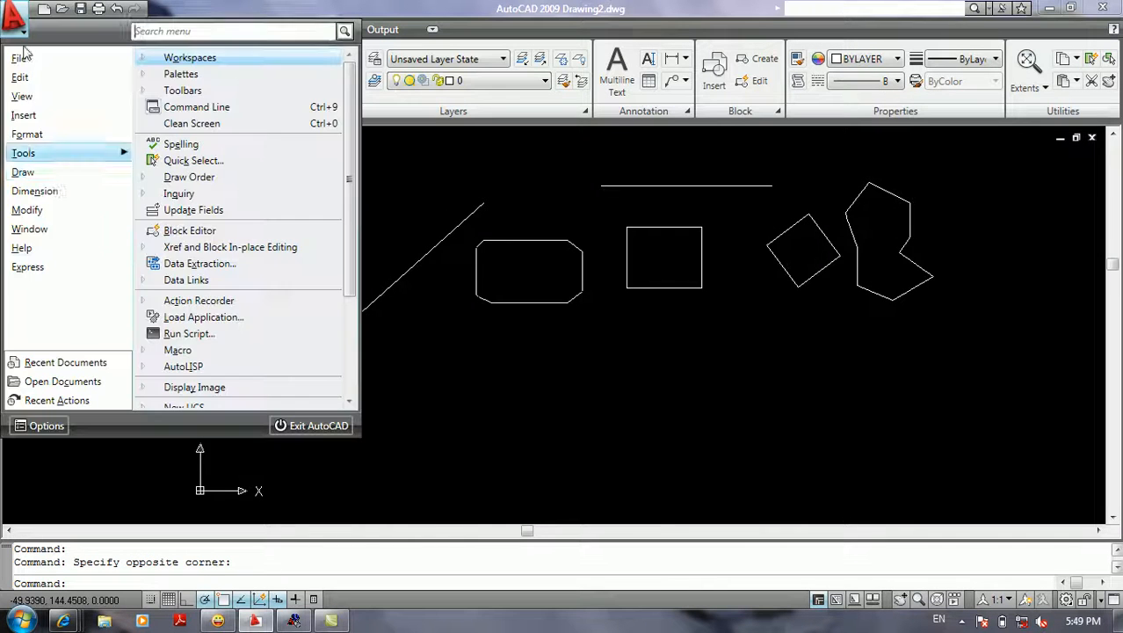
mouse_move(77, 163)
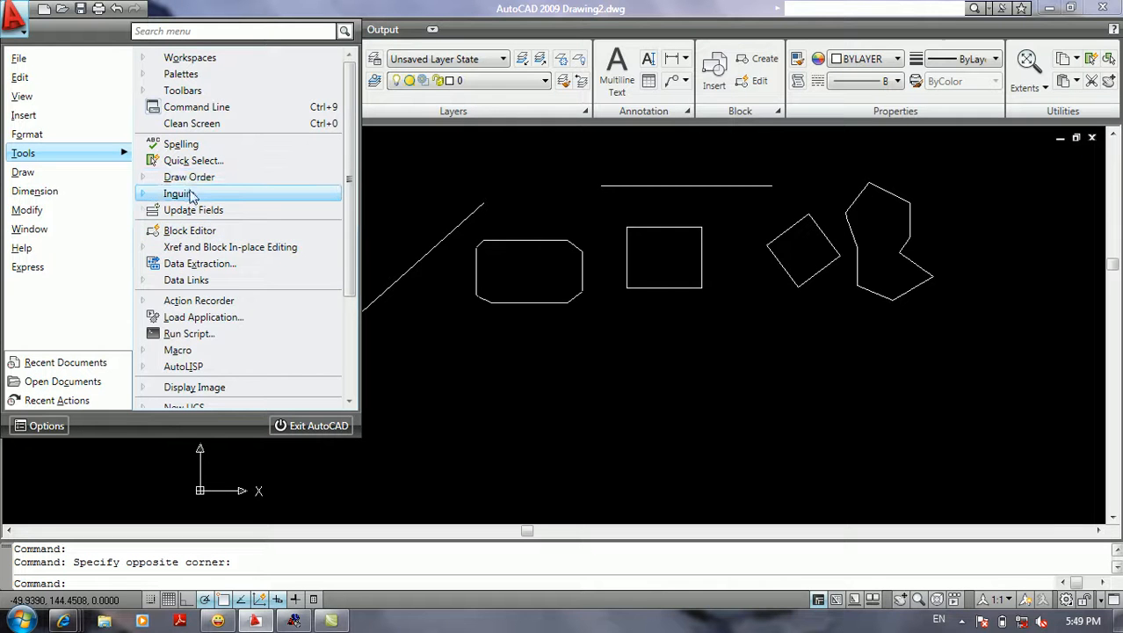
mouse_move(192, 193)
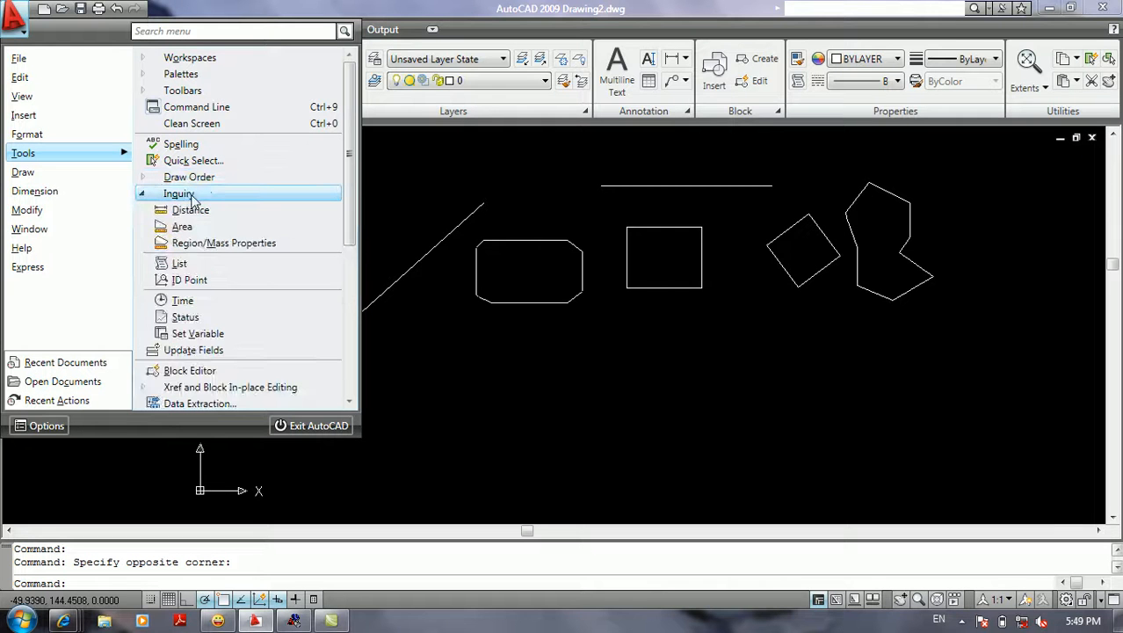
click(186, 317)
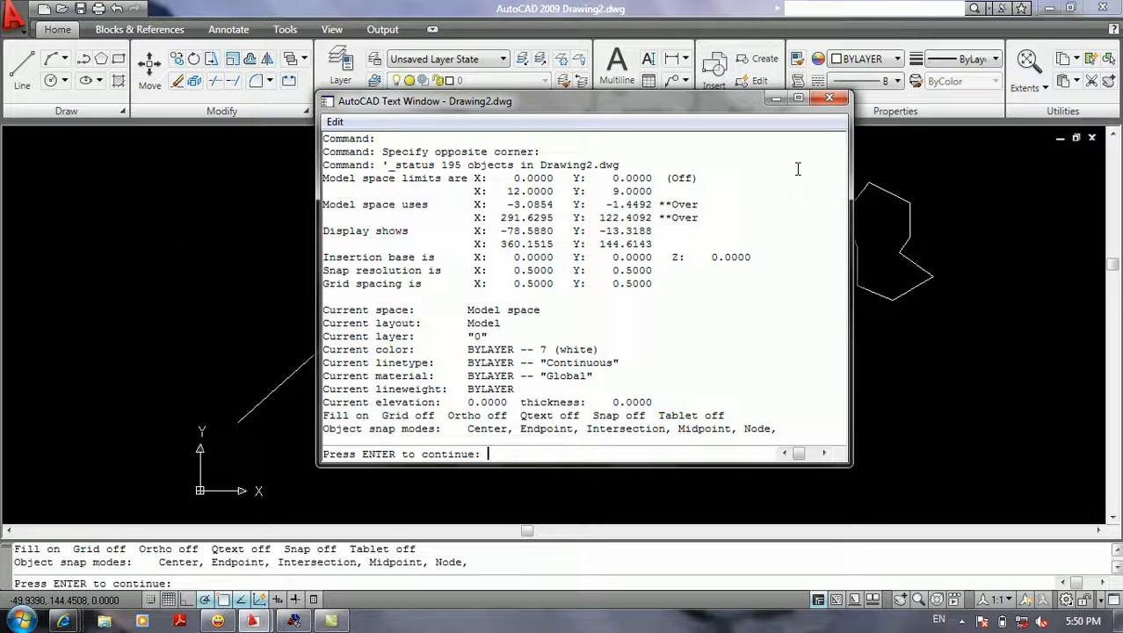
click(829, 98)
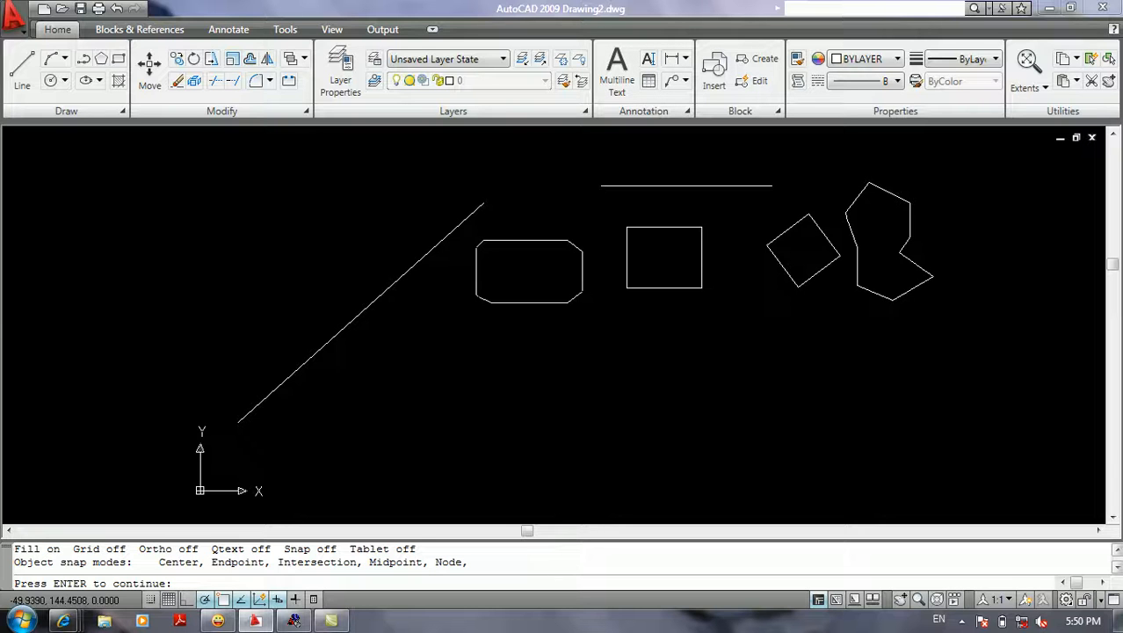
key(Return)
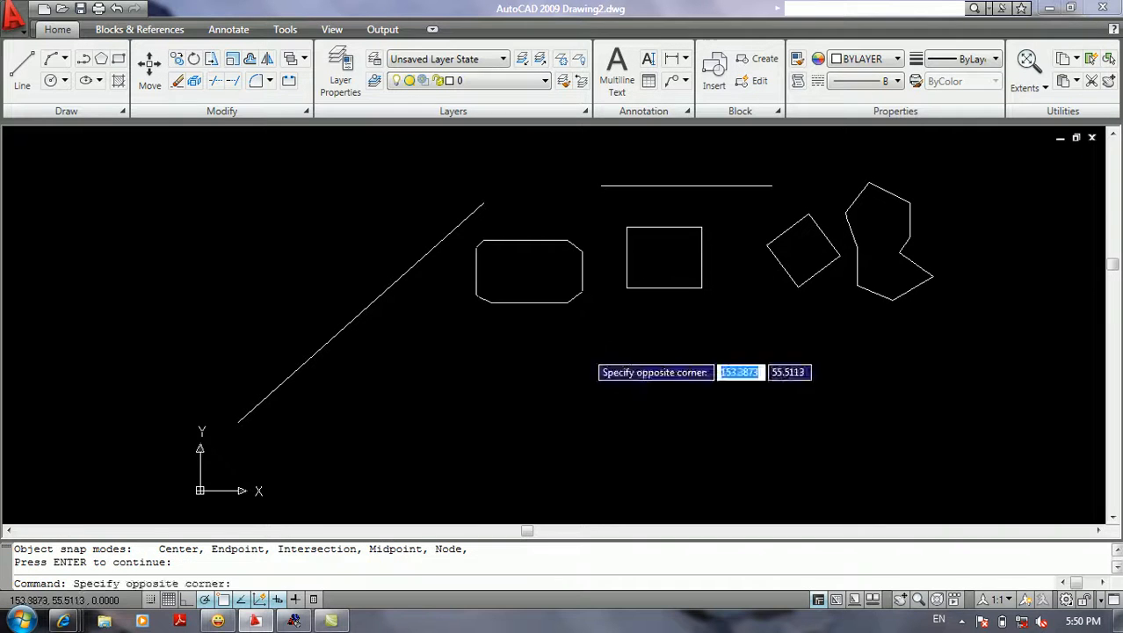